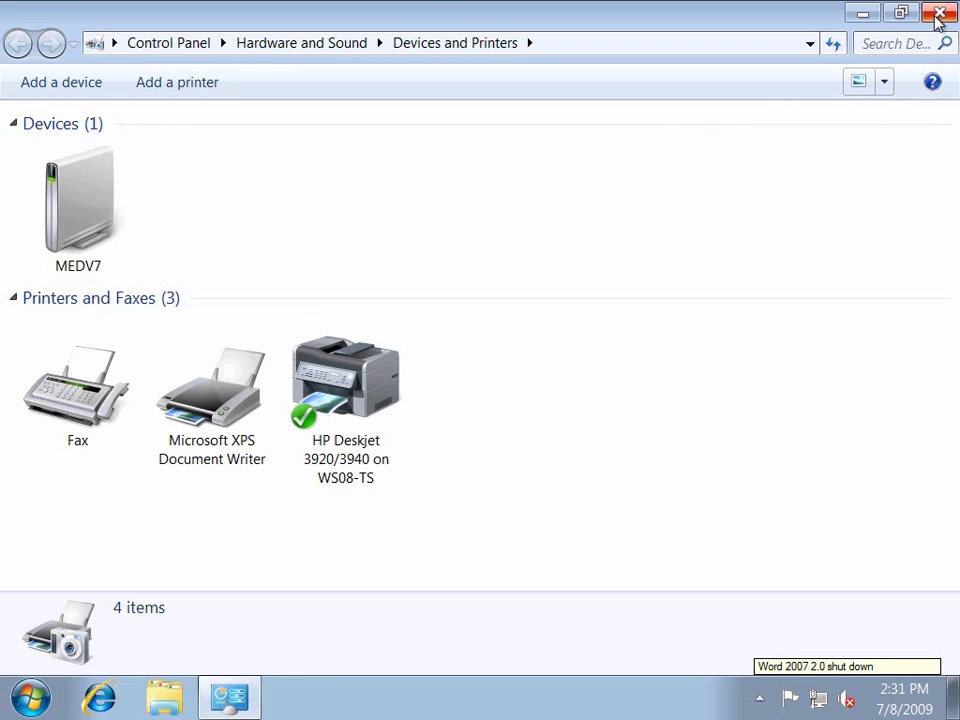
- Close the Devices and Printers window and bring up the Start menu's shut-down options
{"action": "left_click", "coordinate": [934, 13]}
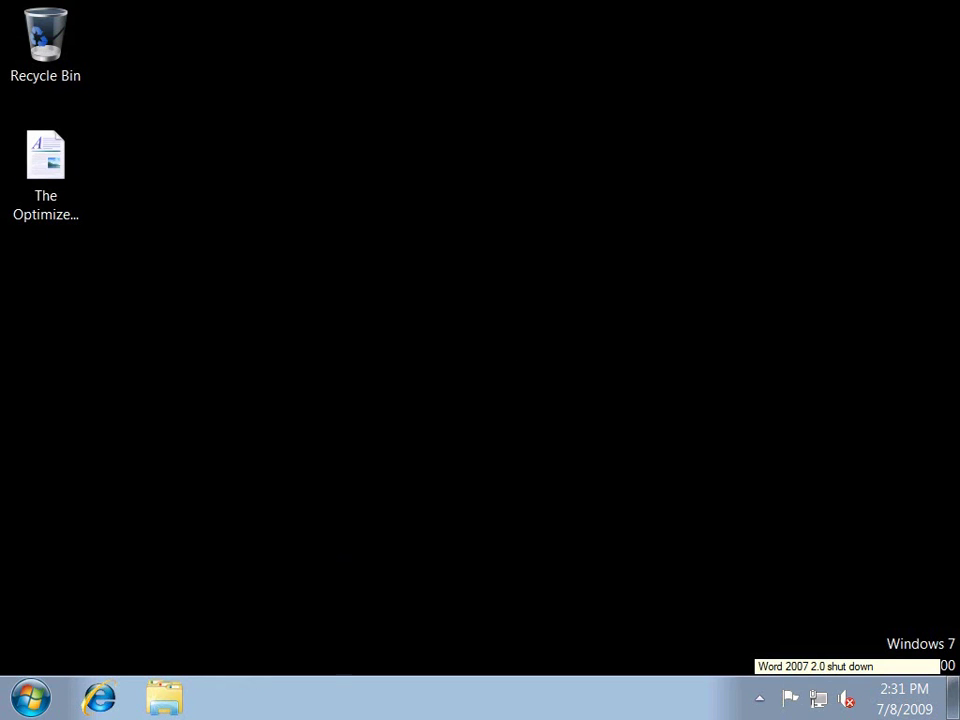
{"action": "left_click", "coordinate": [30, 698]}
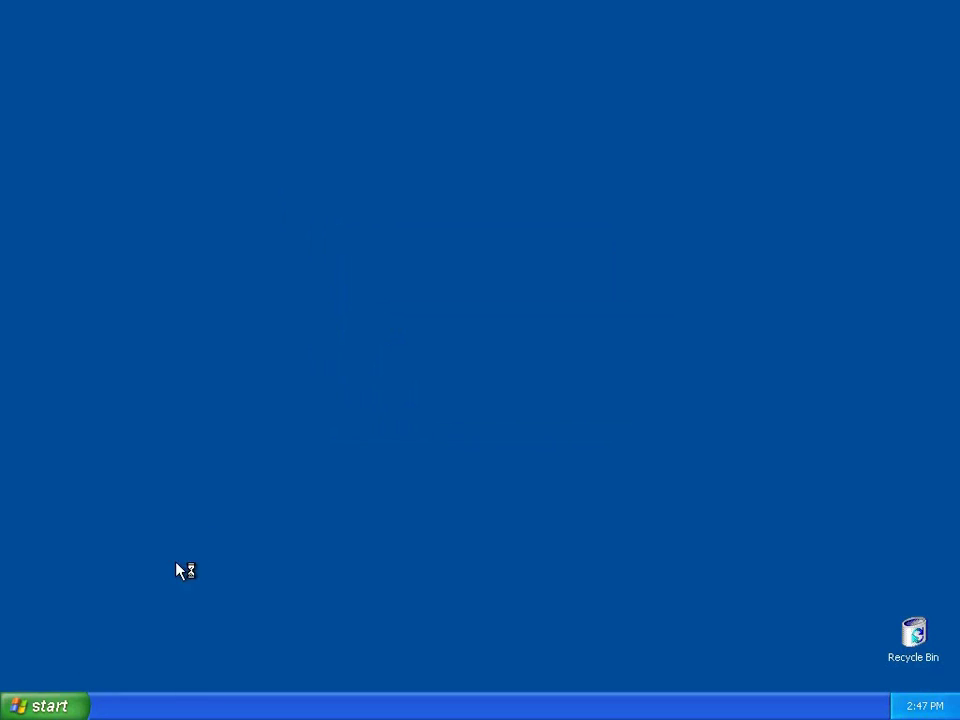
- Run winver to show the About Windows version details
{"action": "left_click", "coordinate": [62, 707]}
{"action": "left_click", "coordinate": [230, 607]}
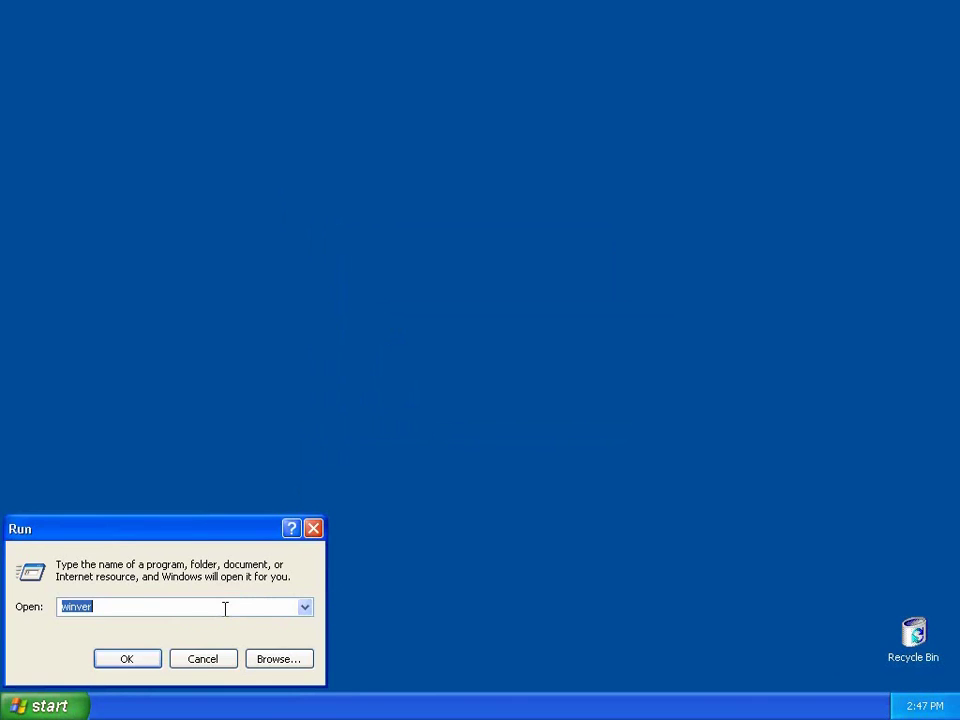
{"action": "key", "text": "Return"}
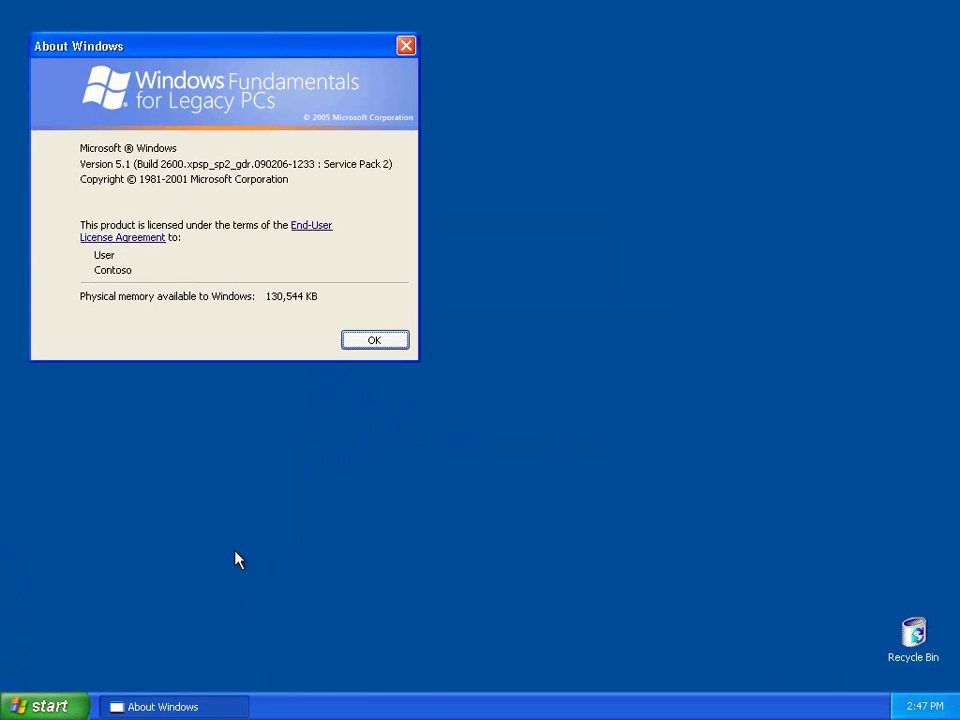
- Bring up the Office 2007 list under All Programs > Remote Programs
{"action": "left_click", "coordinate": [33, 710]}
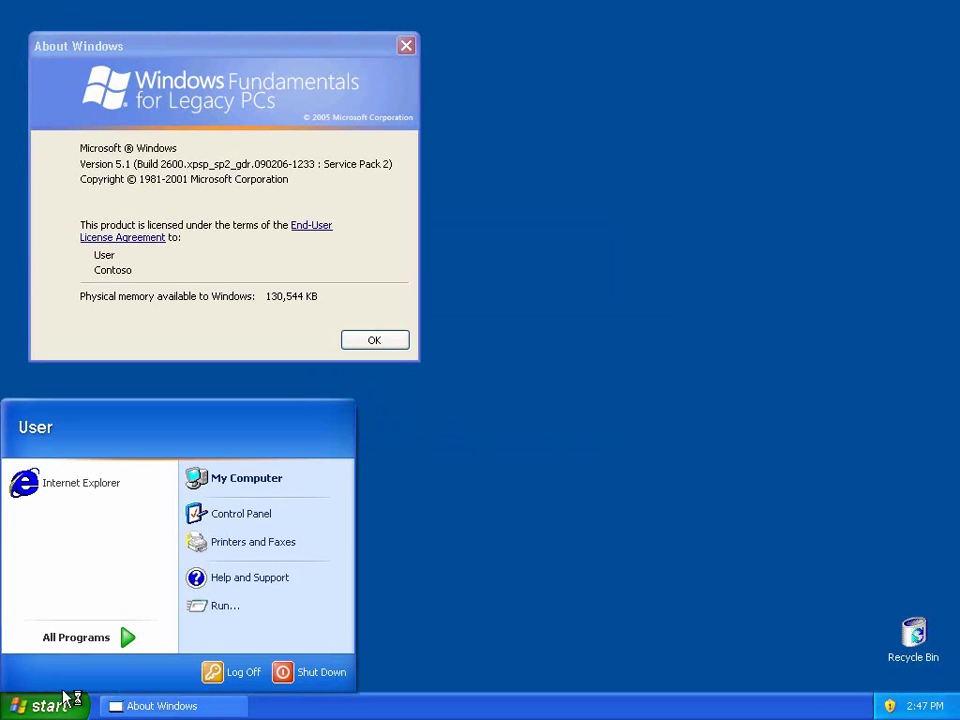
{"action": "mouse_move", "coordinate": [134, 645]}
{"action": "mouse_move", "coordinate": [262, 598]}
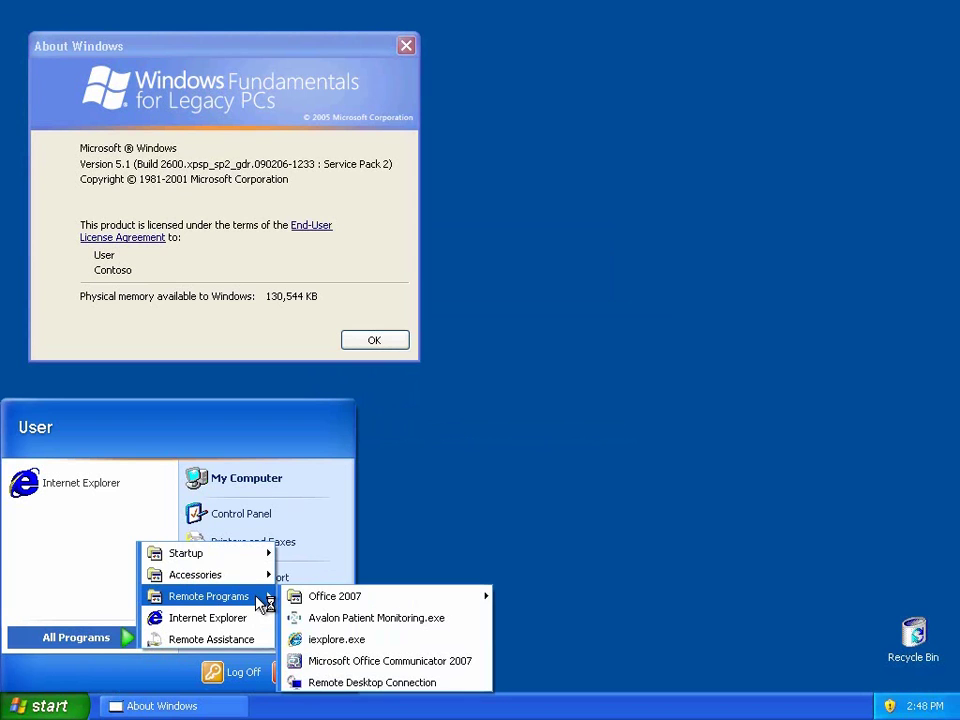
{"action": "mouse_move", "coordinate": [420, 600]}
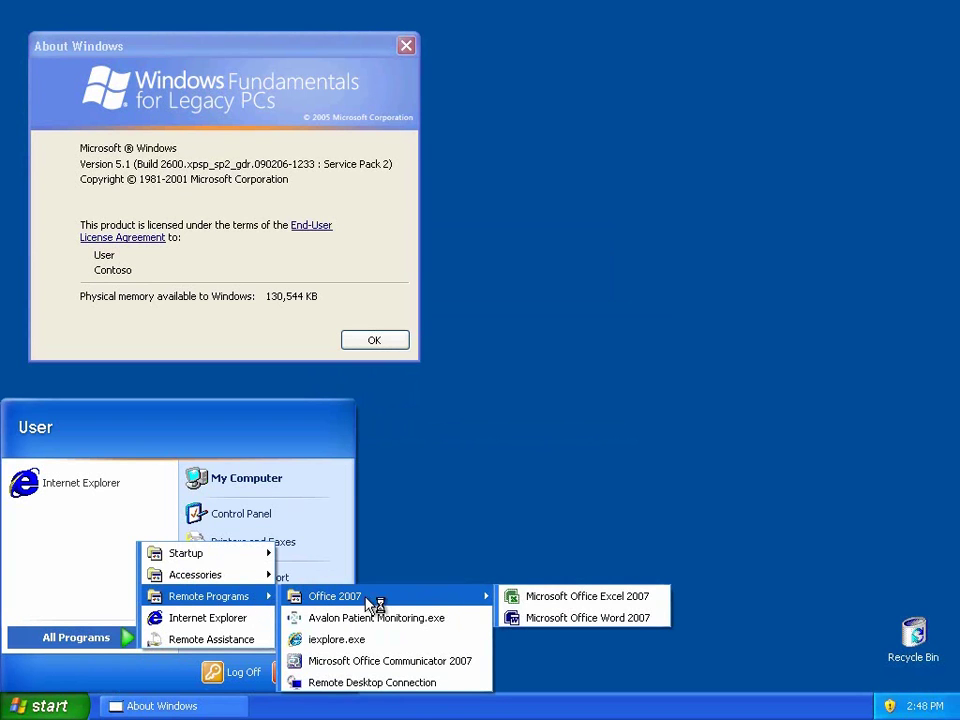
- Launch Word 2007 remotely from WS08-TS, signing in with the server account password
{"action": "left_click", "coordinate": [553, 618]}
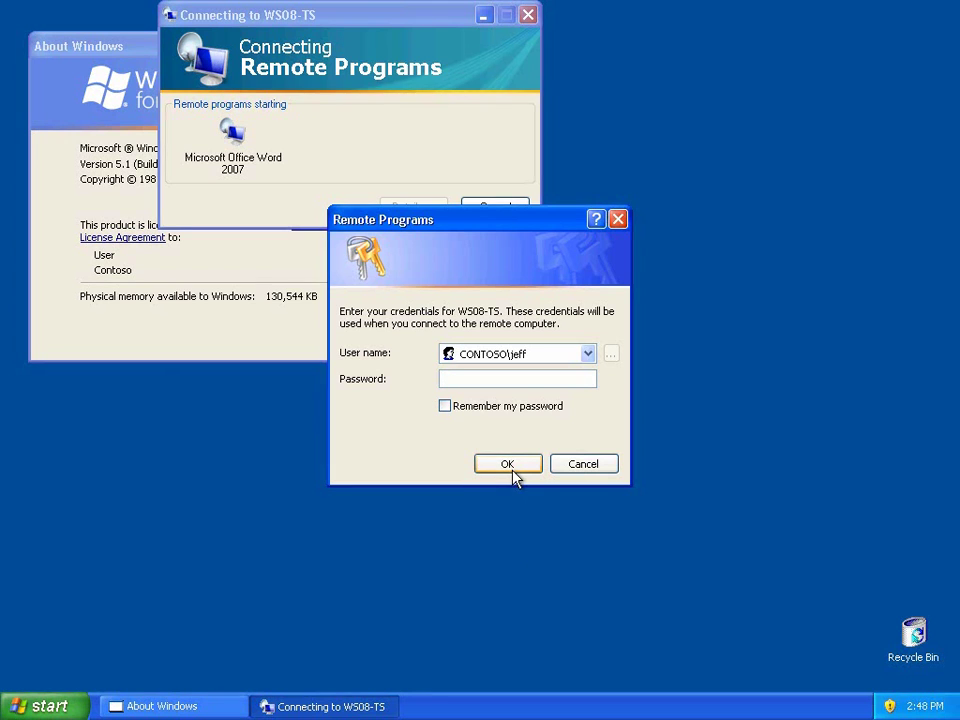
{"action": "type", "text": "Pa$$w0rd"}
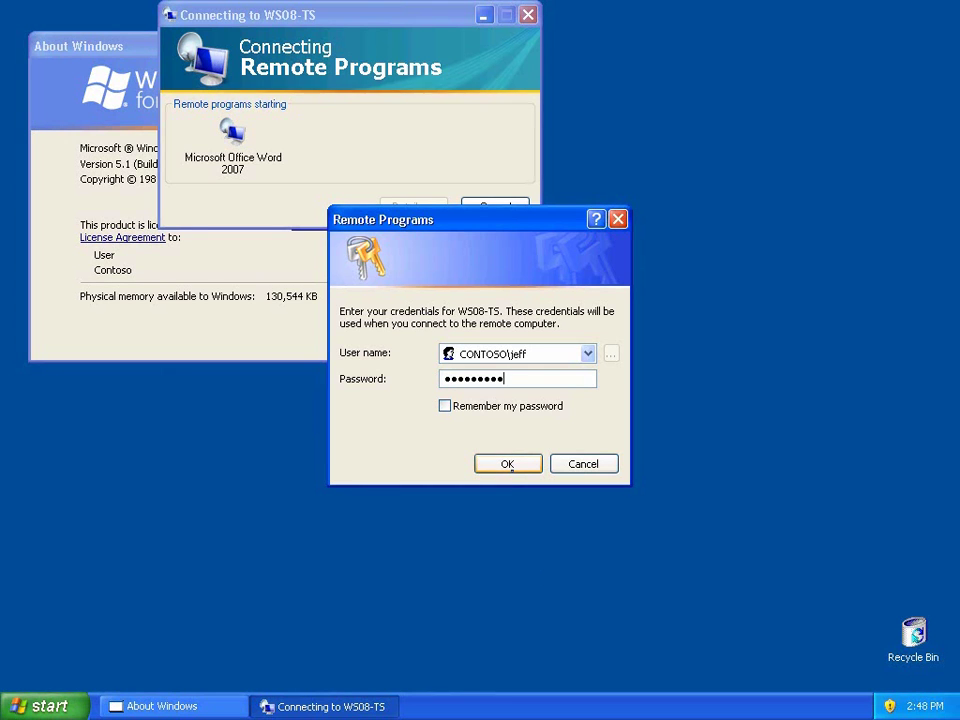
{"action": "left_click", "coordinate": [507, 466]}
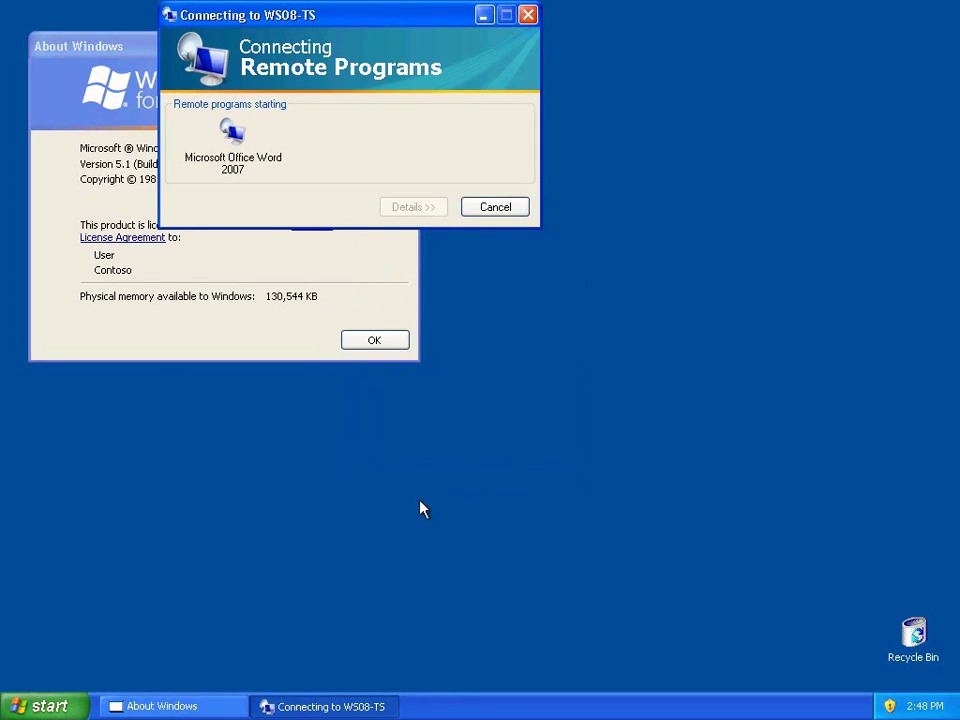
{"action": "left_click", "coordinate": [58, 708]}
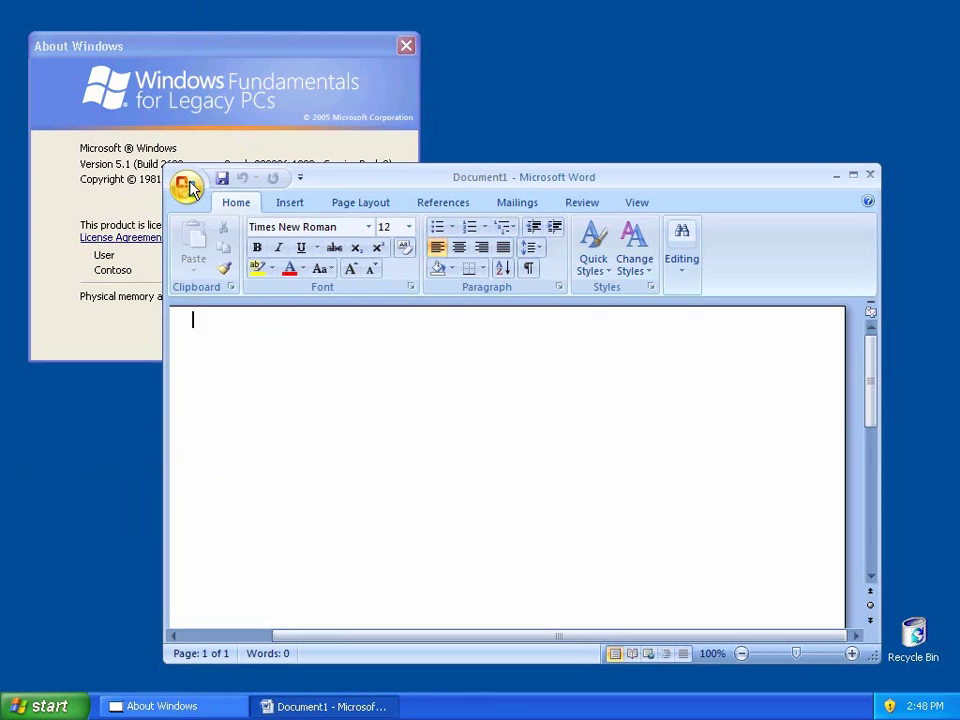
- Open the FY 2010 Optimized Desktop document and maximize the Word window
{"action": "left_click", "coordinate": [186, 186]}
{"action": "left_click", "coordinate": [205, 266]}
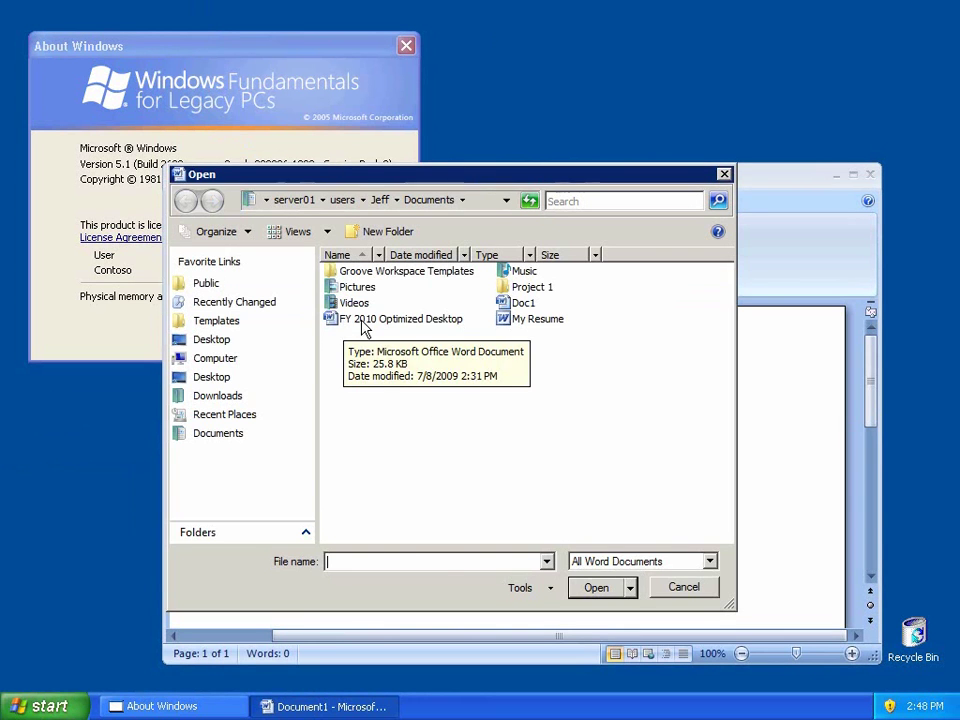
{"action": "double_click", "coordinate": [348, 322]}
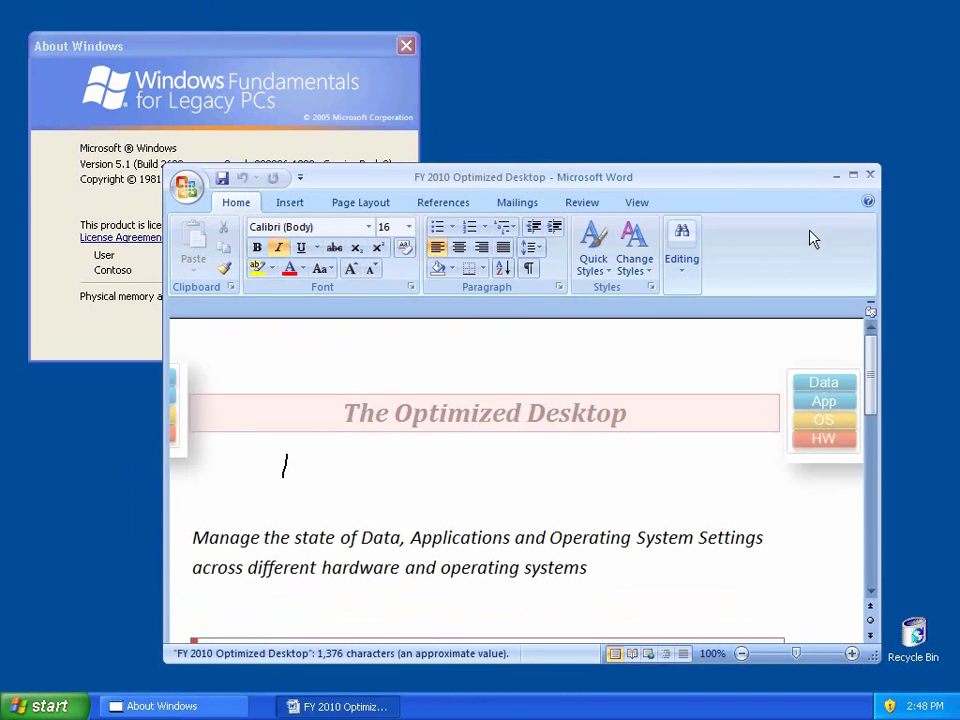
{"action": "left_click", "coordinate": [853, 176]}
- Bold the 'Manage data as a service' and 'Manage application deployment' bullets with their sub-lines
{"action": "scroll", "coordinate": [515, 397], "scroll_direction": "down", "scroll_amount": 8}
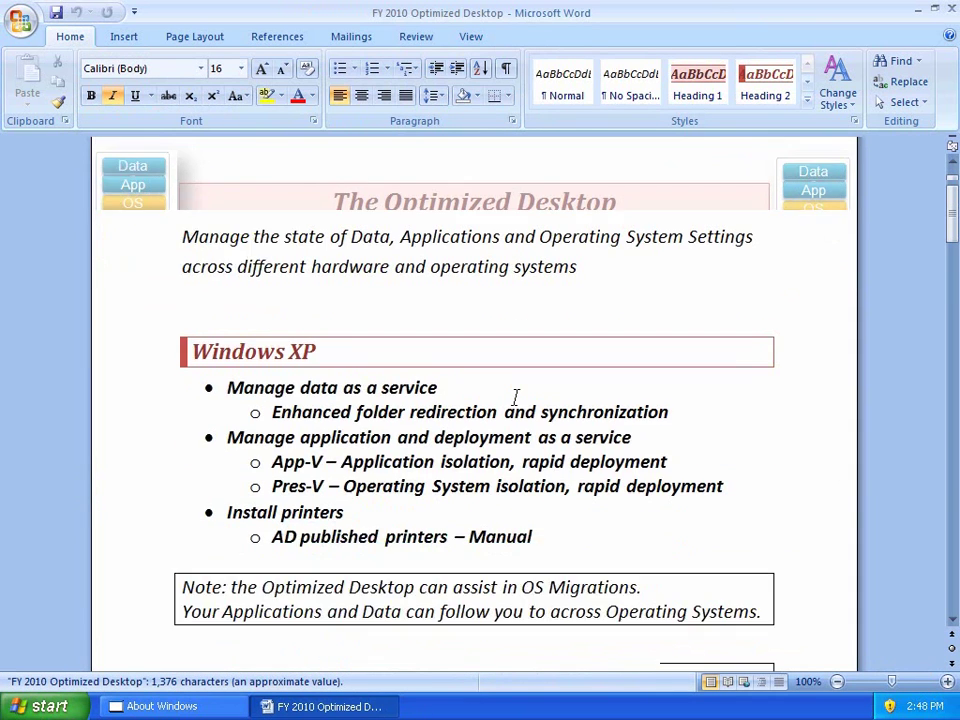
{"action": "scroll", "coordinate": [338, 462], "scroll_direction": "down", "scroll_amount": 12}
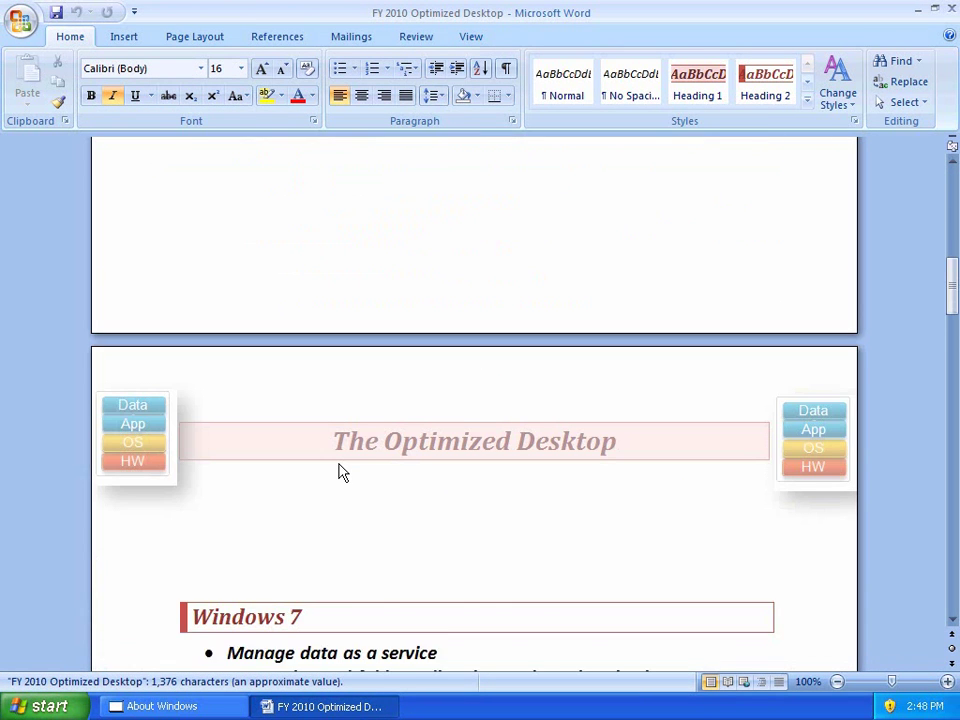
{"action": "scroll", "coordinate": [338, 462], "scroll_direction": "down", "scroll_amount": 11}
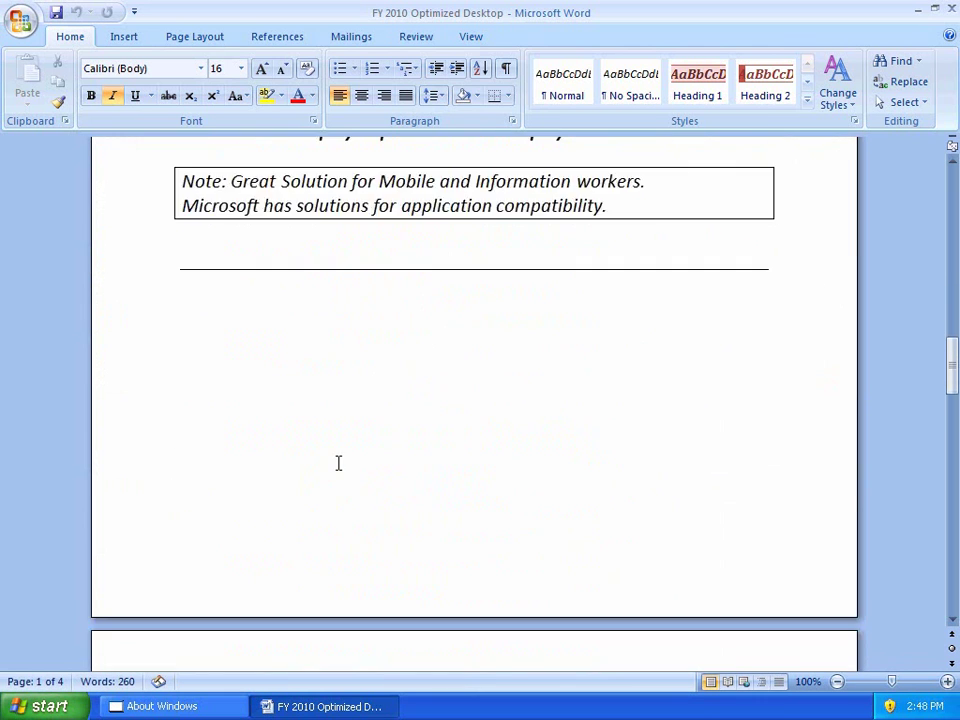
{"action": "scroll", "coordinate": [338, 465], "scroll_direction": "down", "scroll_amount": 1}
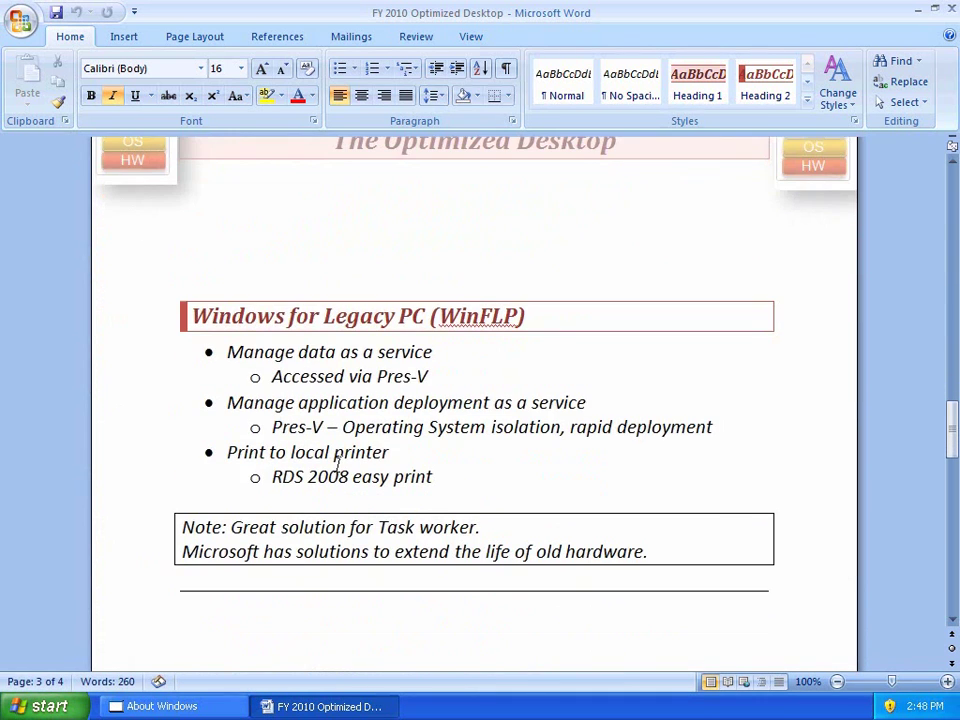
{"action": "left_click_drag", "start_coordinate": [101, 362], "coordinate": [101, 386]}
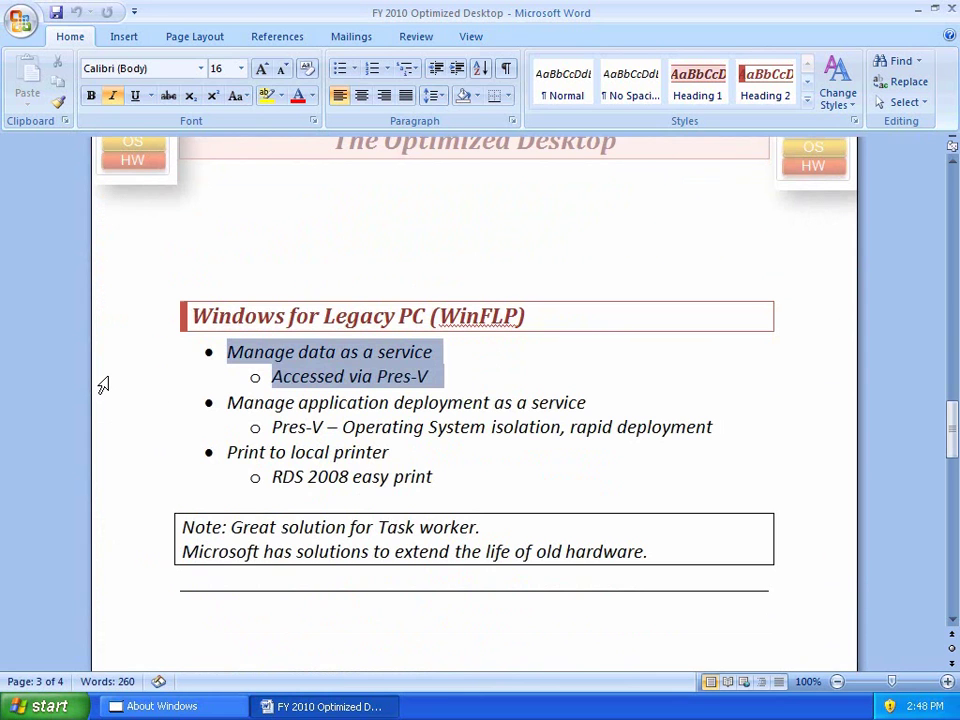
{"action": "left_click", "coordinate": [92, 97]}
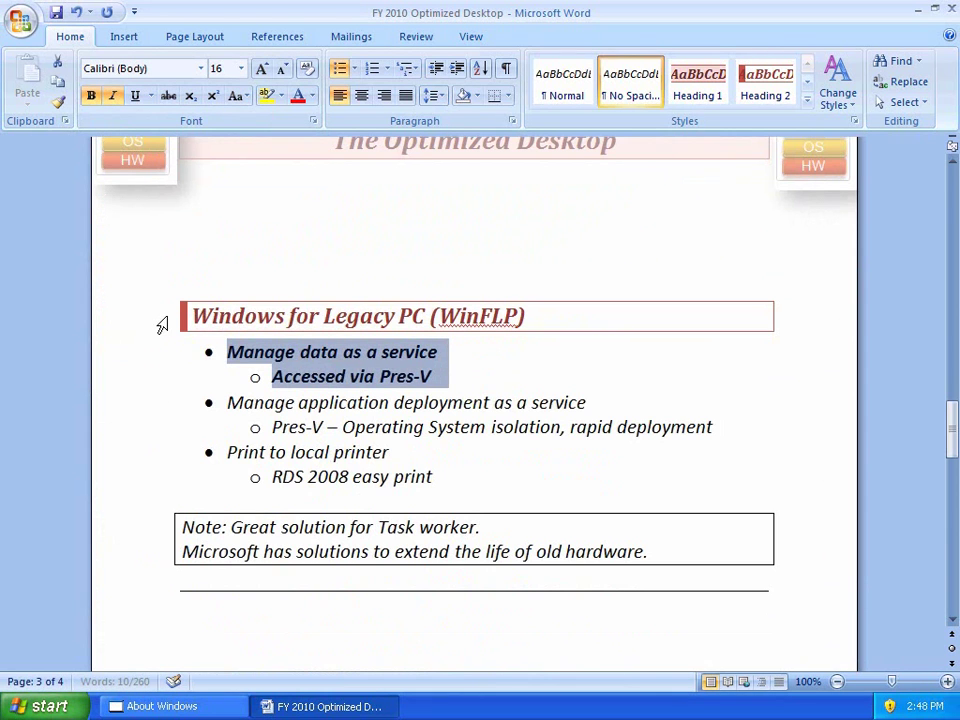
{"action": "left_click", "coordinate": [126, 410]}
{"action": "left_click_drag", "start_coordinate": [126, 427], "coordinate": [124, 435]}
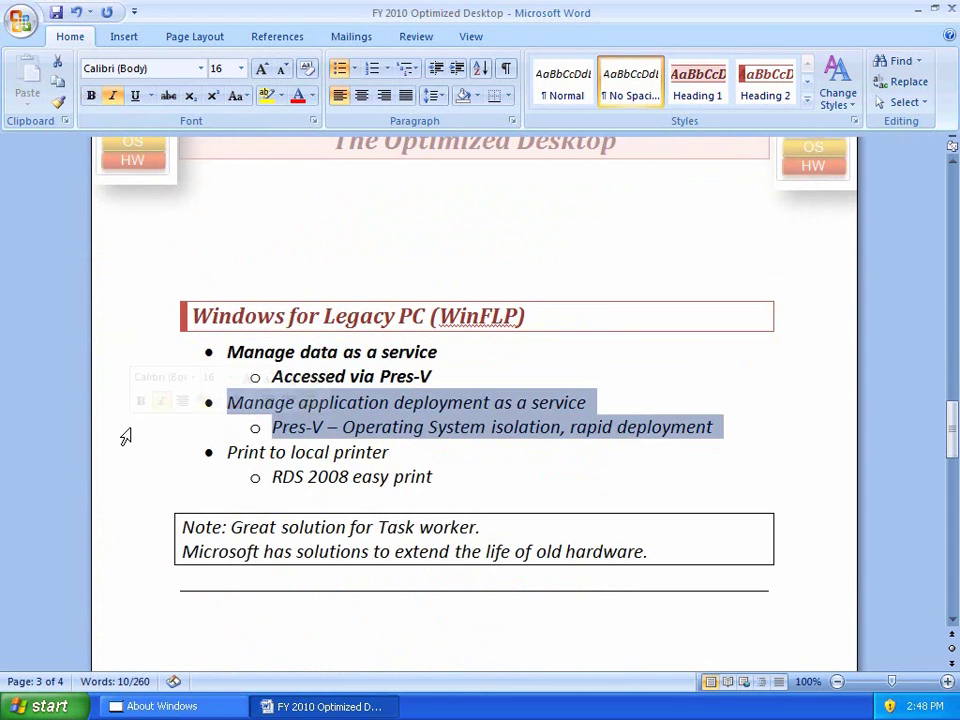
{"action": "left_click", "coordinate": [91, 98]}
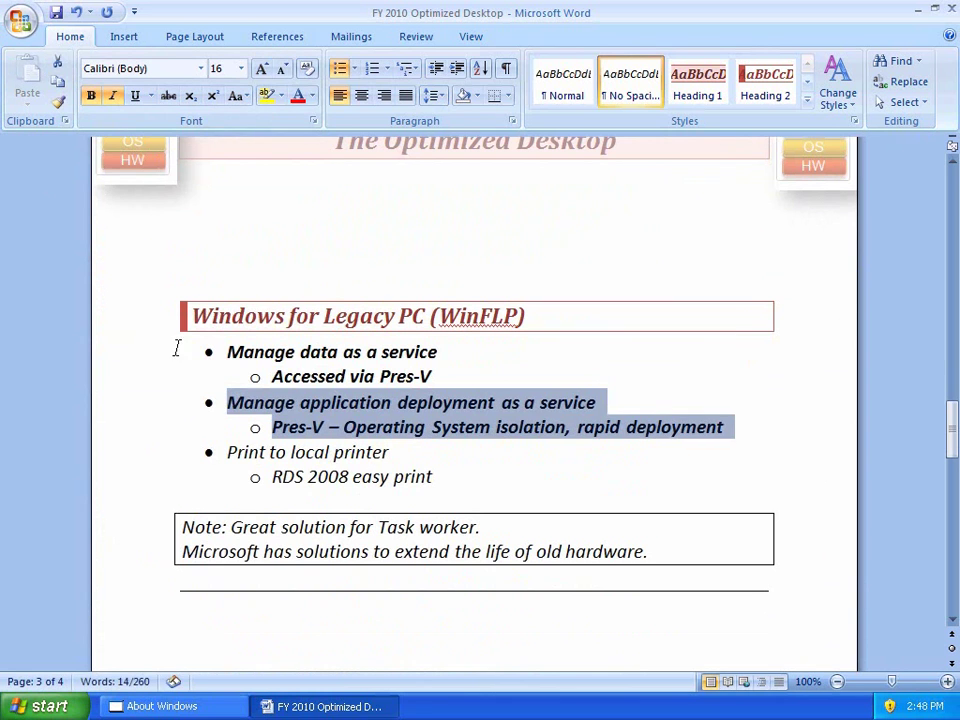
- Launch Office Communicator 2007 from Remote Programs
{"action": "left_click", "coordinate": [43, 703]}
{"action": "left_click", "coordinate": [79, 638]}
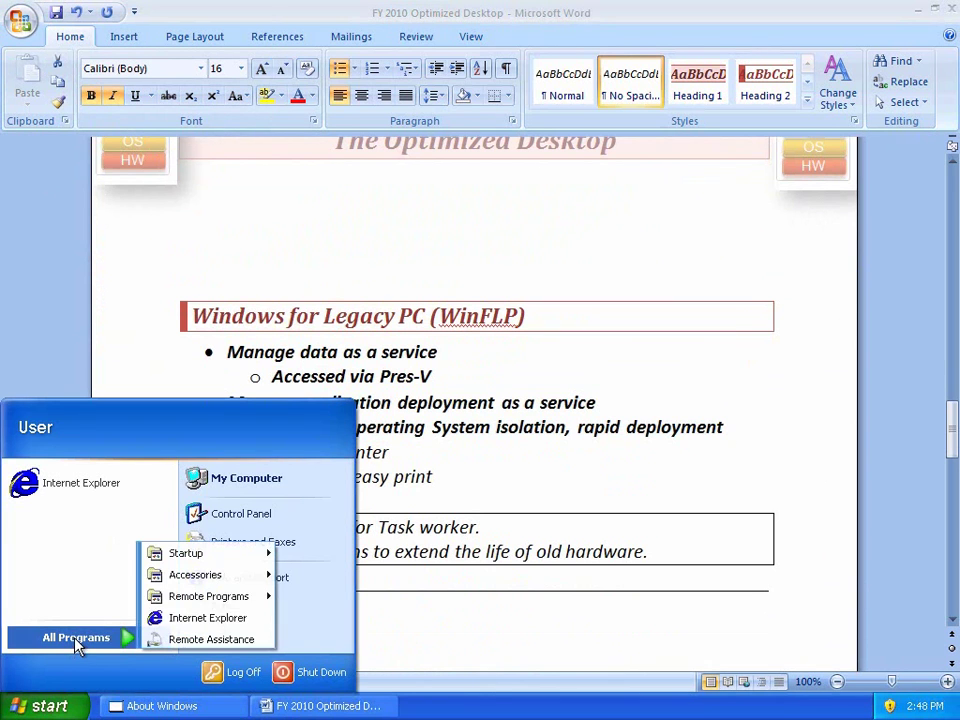
{"action": "mouse_move", "coordinate": [240, 600]}
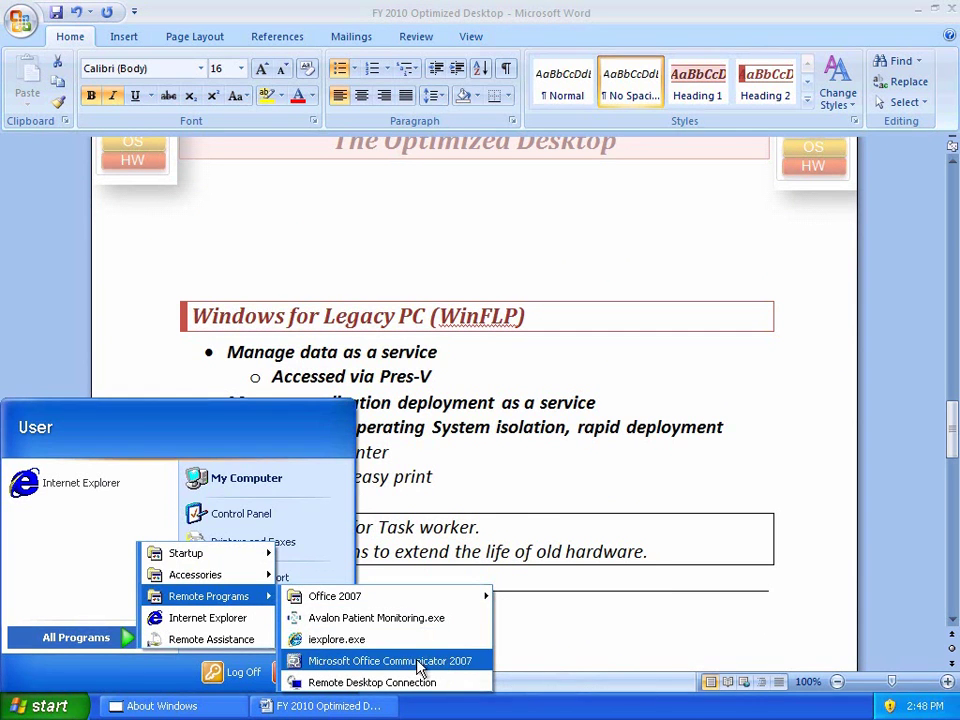
{"action": "left_click", "coordinate": [450, 662]}
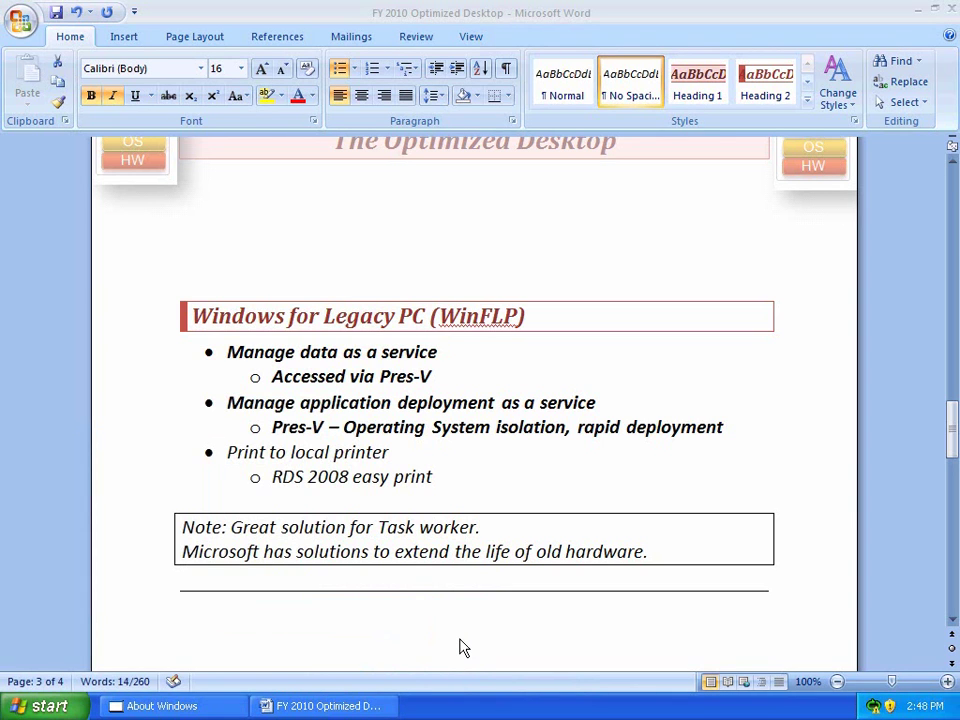
- Reply to the incoming chat greeting, then close the conversation window
{"action": "key", "text": "shift+Down"}
{"action": "key", "text": "shift+Down"}
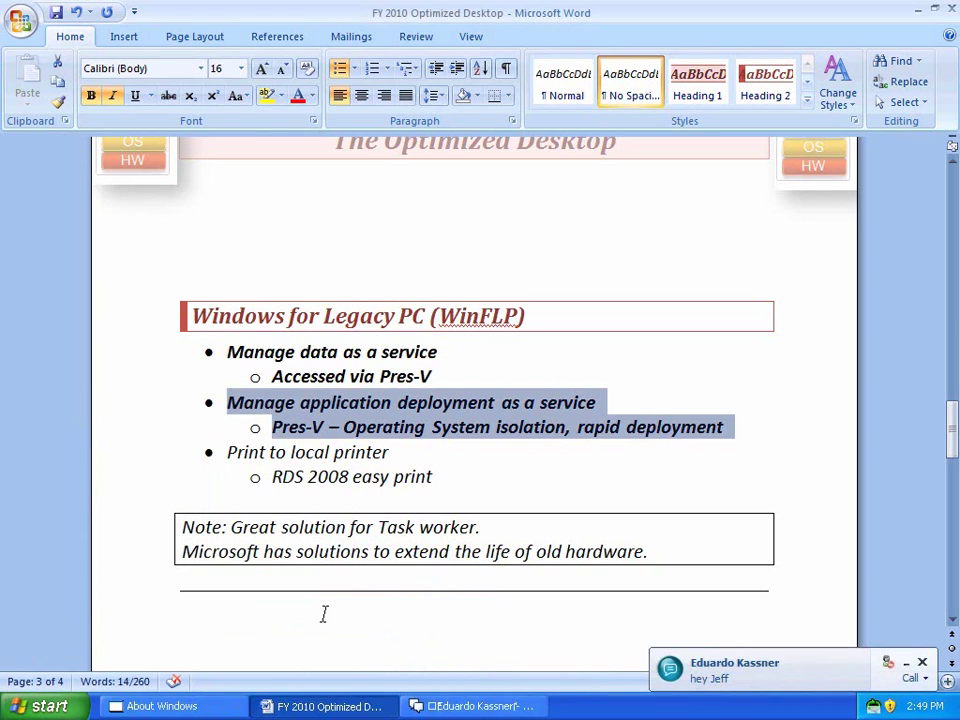
{"action": "left_click", "coordinate": [703, 680]}
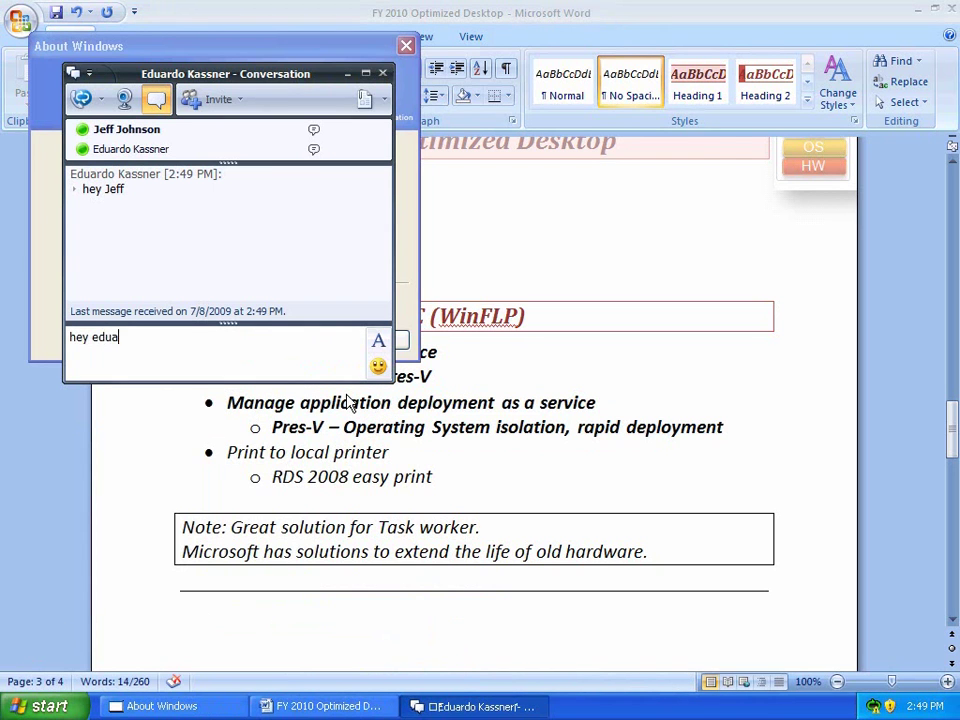
{"action": "key", "text": "Return"}
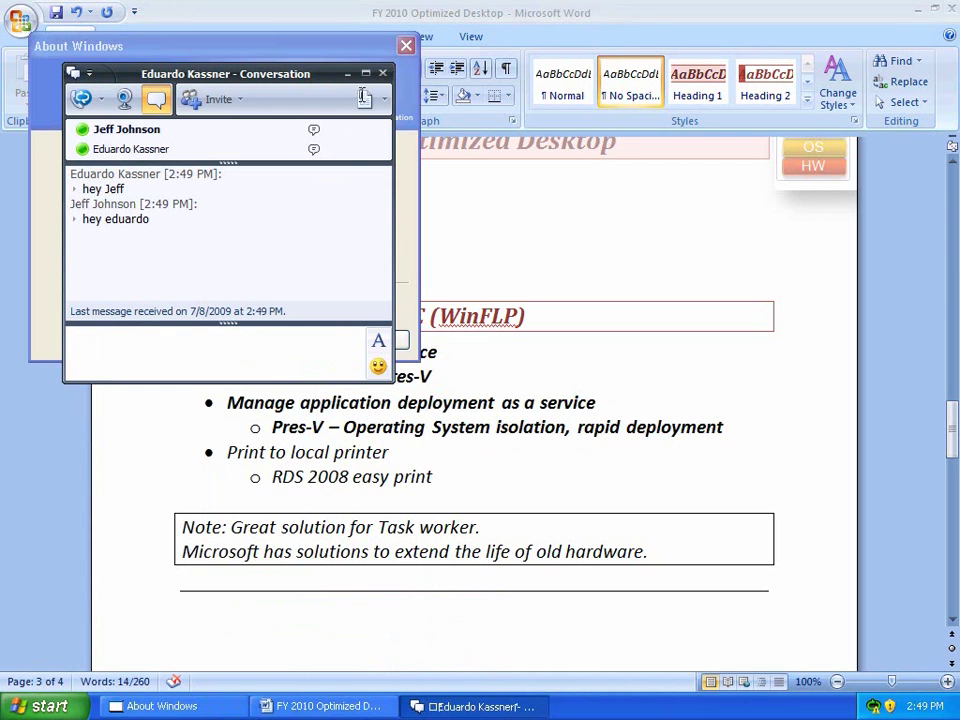
{"action": "left_click", "coordinate": [382, 73]}
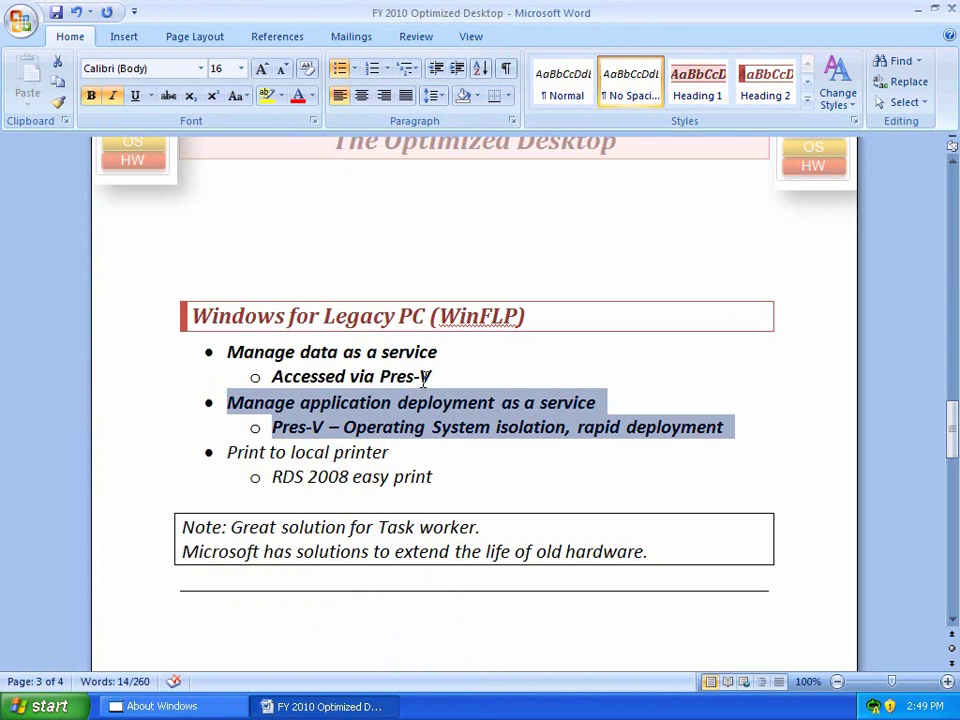
- Check the Print dialog's printer list, choosing HP Deskjet 3920/3940, then cancel without printing
{"action": "left_click", "coordinate": [144, 458]}
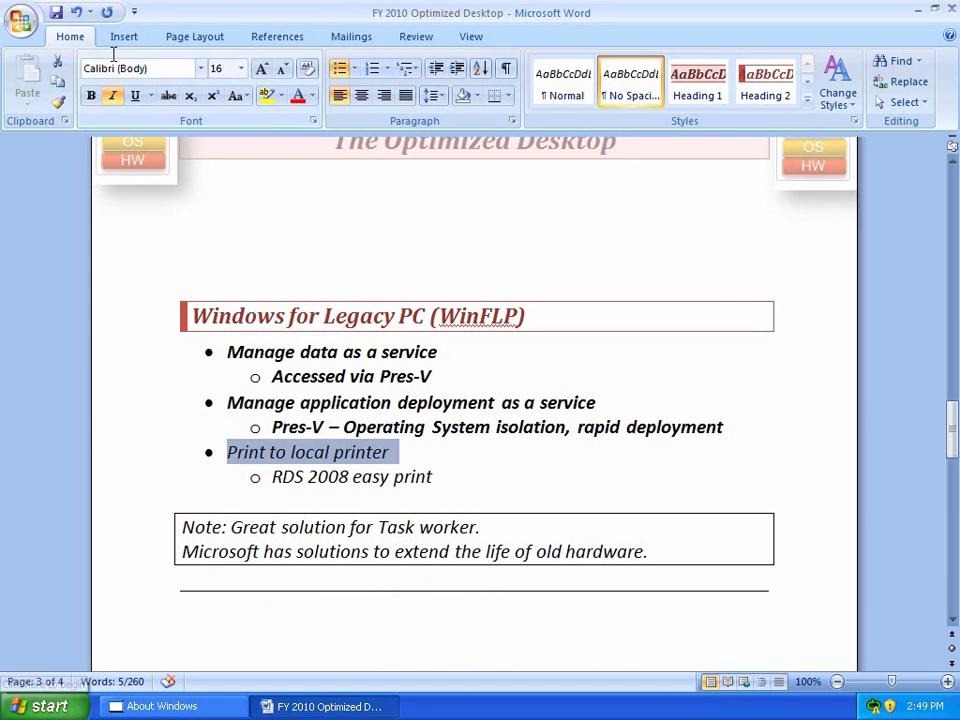
{"action": "left_click", "coordinate": [20, 20]}
{"action": "left_click", "coordinate": [58, 232]}
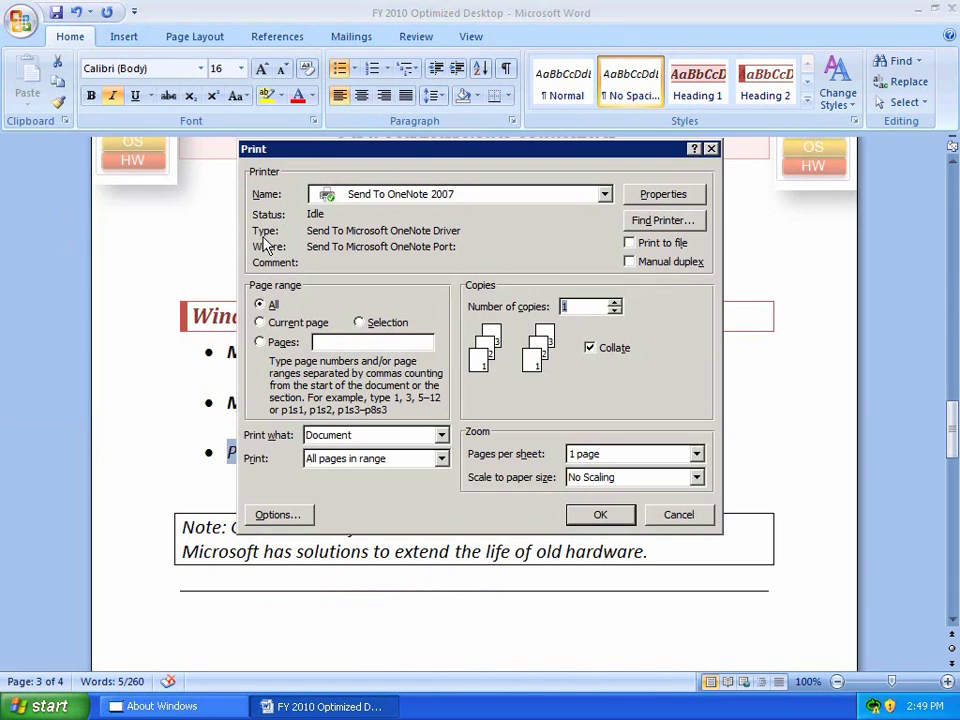
{"action": "left_click", "coordinate": [468, 197]}
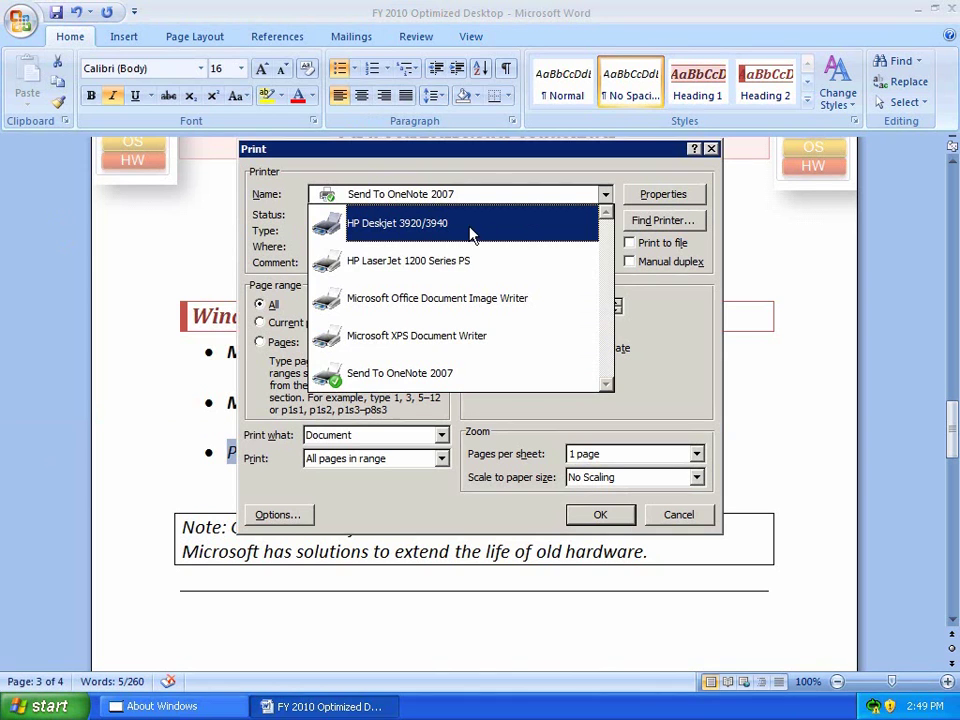
{"action": "left_click", "coordinate": [471, 233]}
{"action": "left_click", "coordinate": [674, 514]}
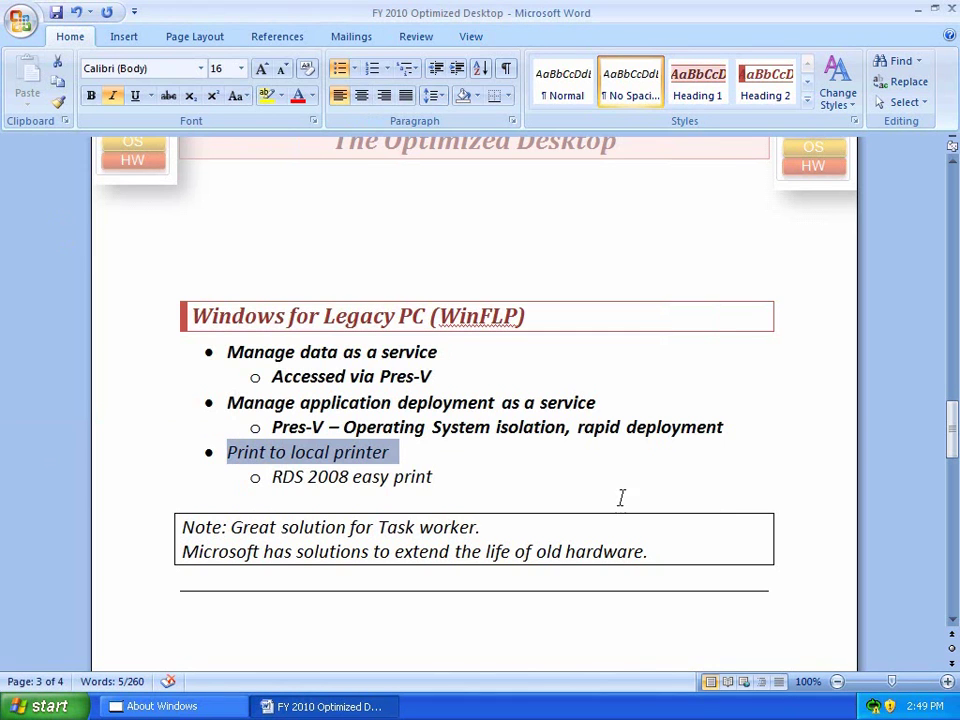
- Bold the 'Print to local printer' bullet and its 'RDS 2008 easy print' sub-bullet
{"action": "left_click_drag", "start_coordinate": [150, 468], "coordinate": [150, 482]}
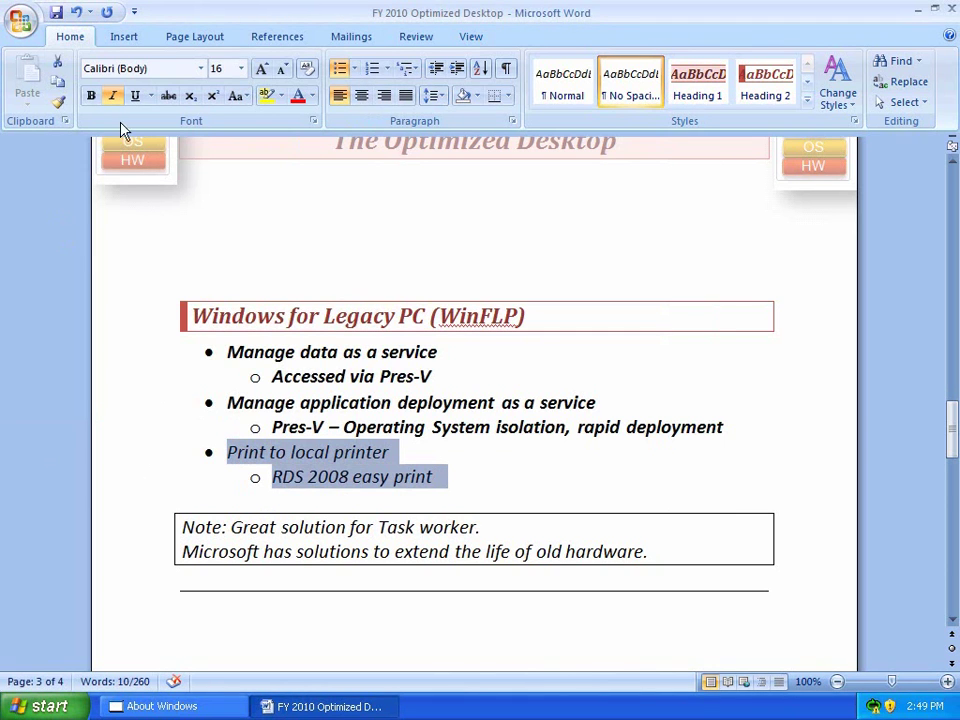
{"action": "left_click", "coordinate": [91, 95]}
{"action": "left_click_drag", "start_coordinate": [231, 527], "coordinate": [497, 530]}
{"action": "left_click", "coordinate": [486, 524]}
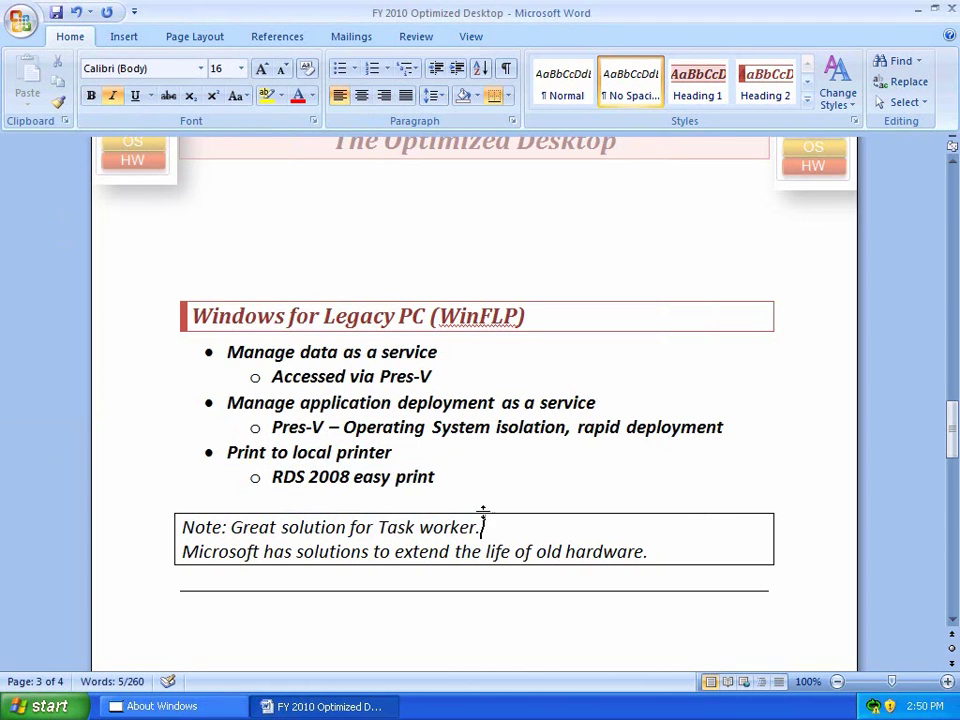
- Close Word saving the changes, and dismiss the About Windows box
{"action": "left_click", "coordinate": [951, 10]}
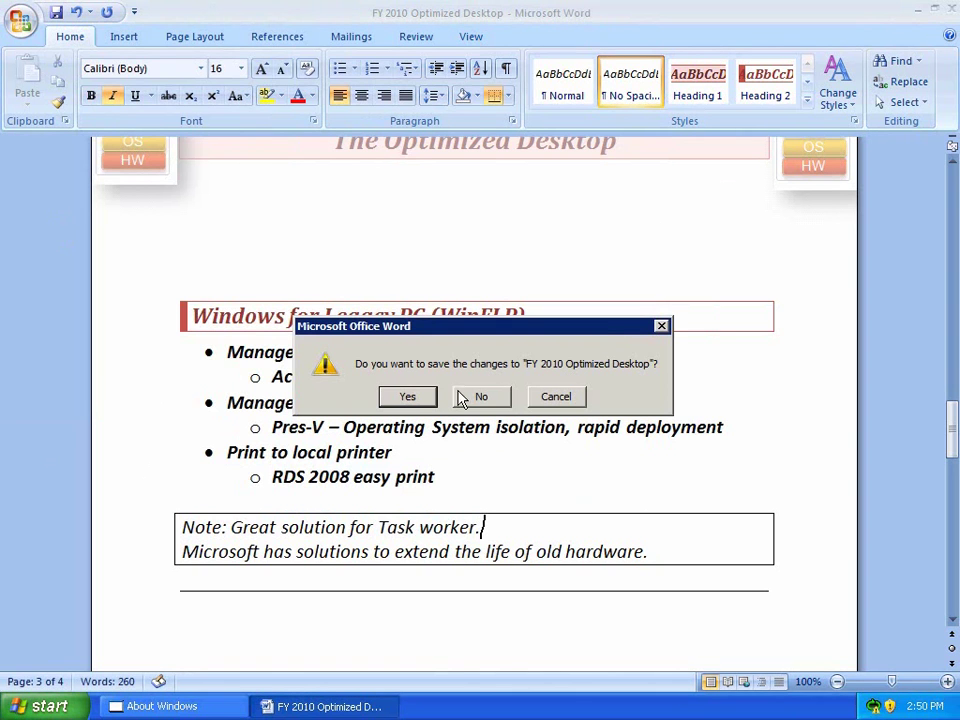
{"action": "left_click", "coordinate": [408, 397]}
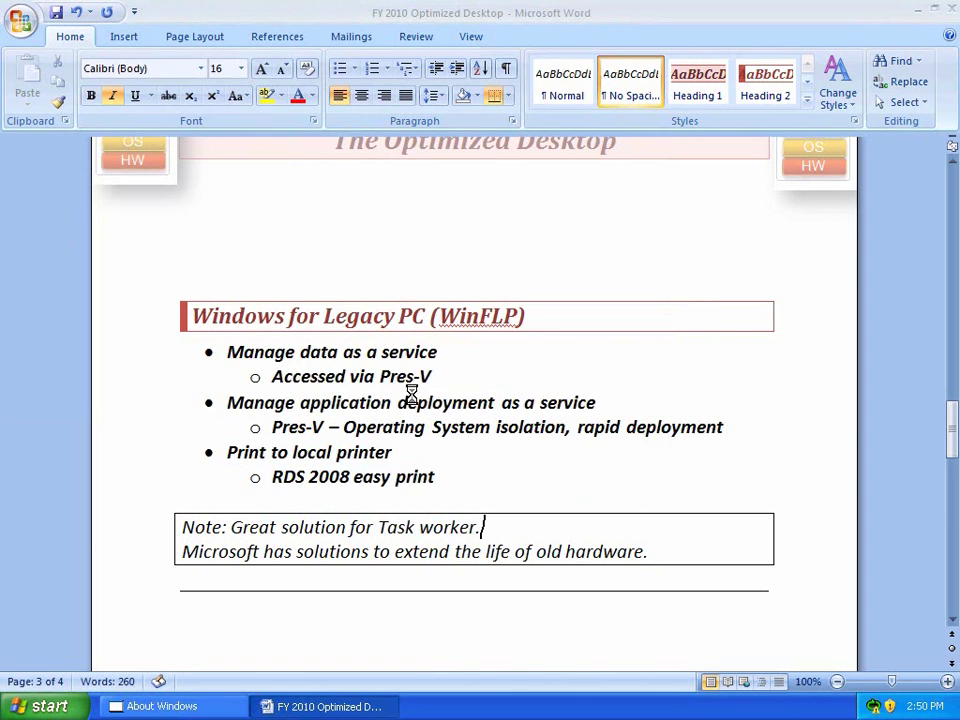
{"action": "left_click", "coordinate": [391, 347]}
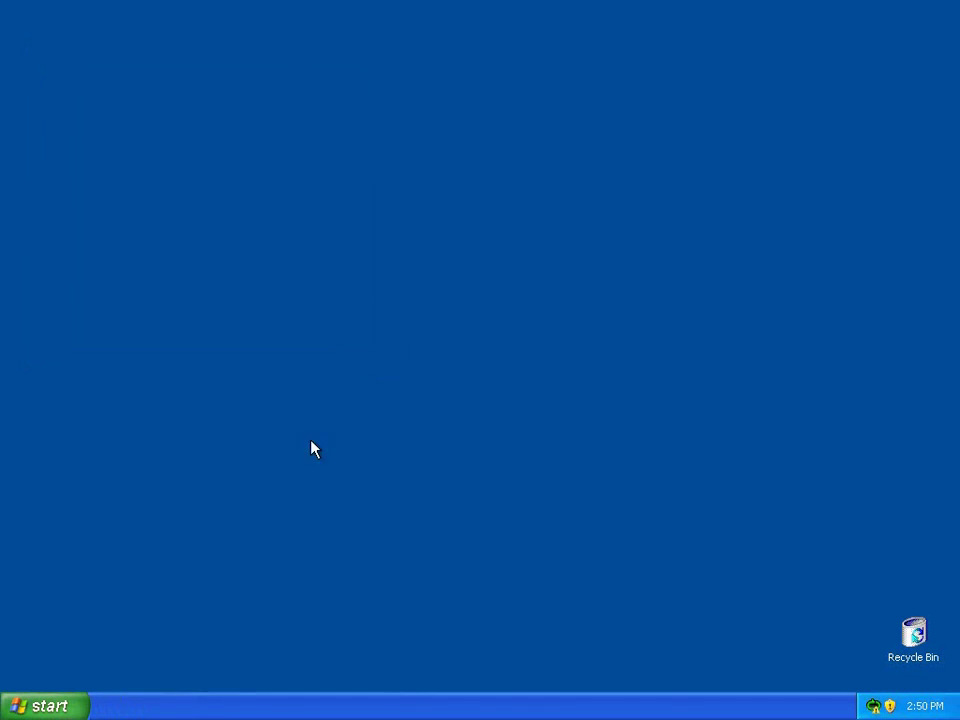
- Start Remote Desktop Connection to ws08-ts and sign in with the account password
{"action": "left_click", "coordinate": [45, 706]}
{"action": "mouse_move", "coordinate": [88, 645]}
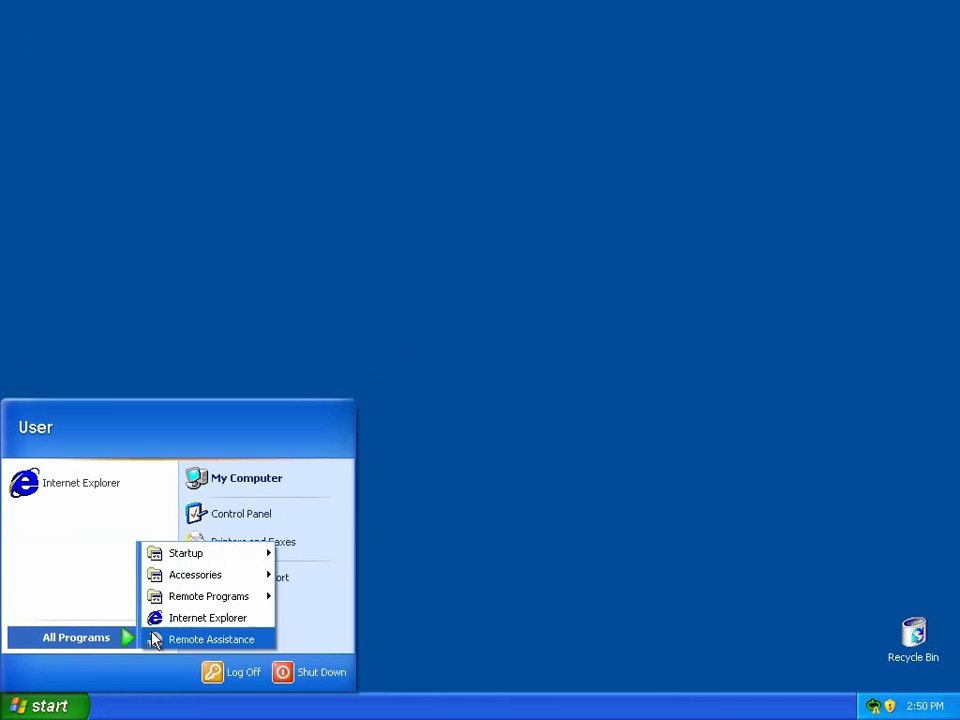
{"action": "mouse_move", "coordinate": [246, 603]}
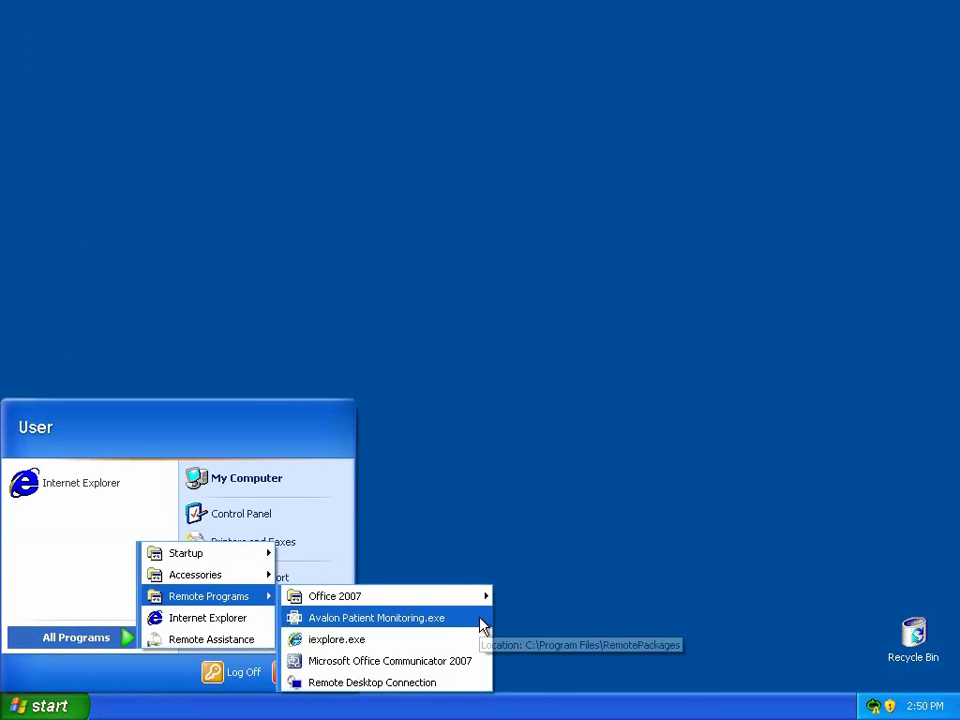
{"action": "left_click", "coordinate": [439, 682]}
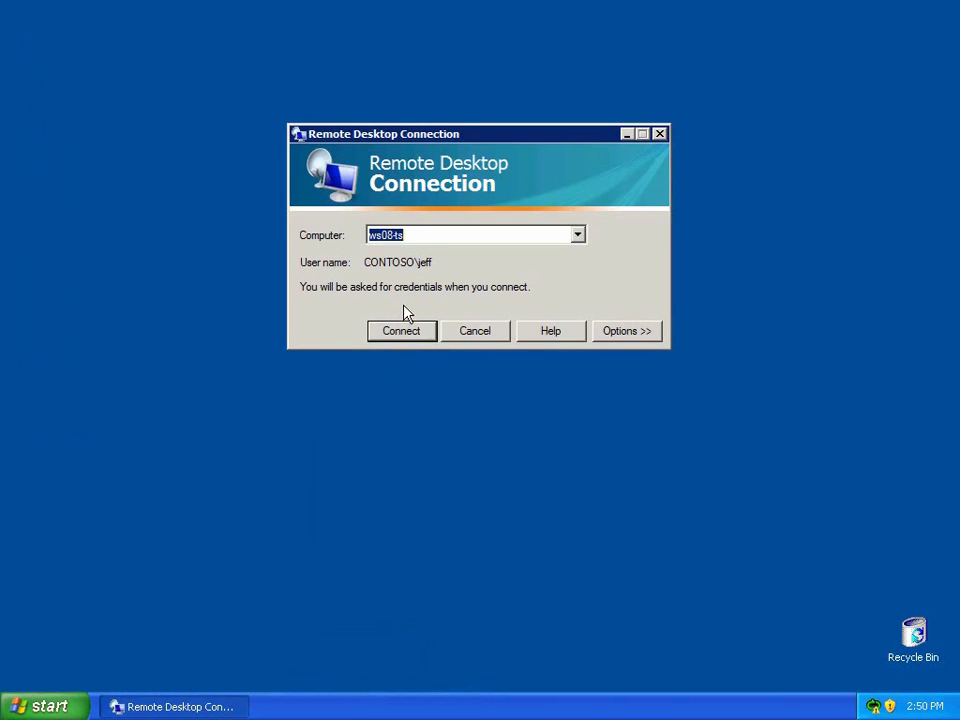
{"action": "left_click", "coordinate": [406, 338]}
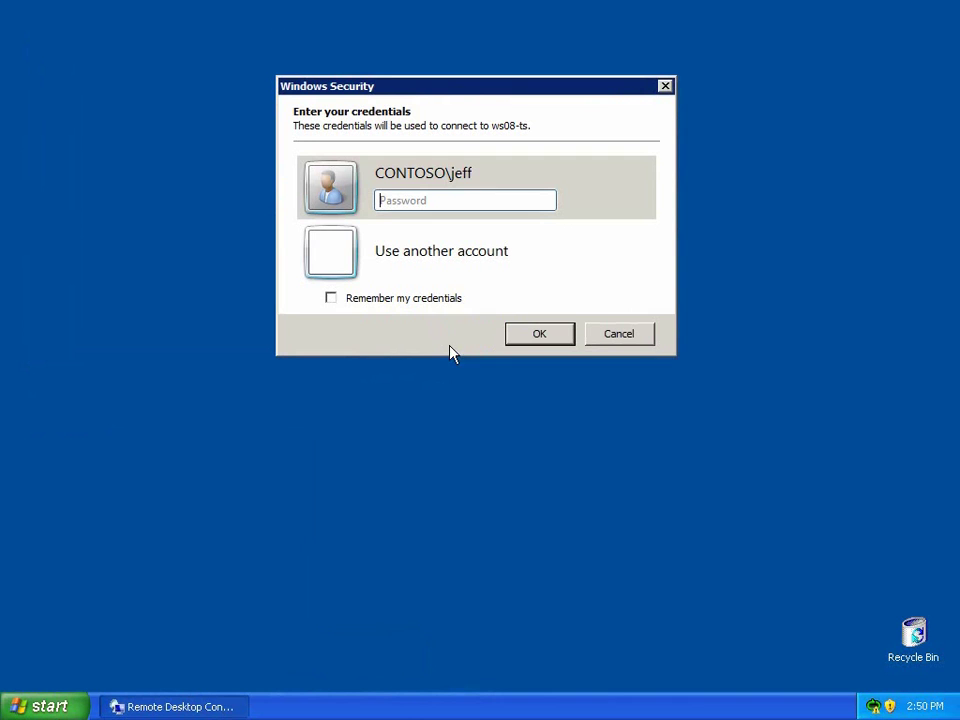
{"action": "type", "text": "P@"}
{"action": "key", "text": "Return"}
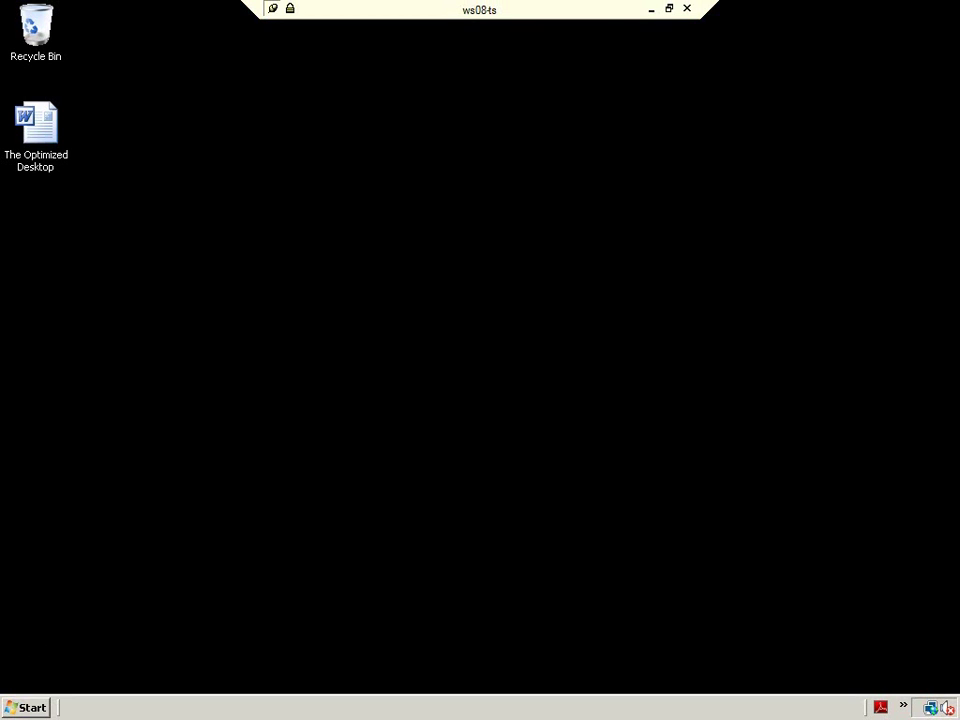
- Browse the server's Office program groups, then open FY 2010 Optimized Desktop from Documents
{"action": "left_click", "coordinate": [26, 710]}
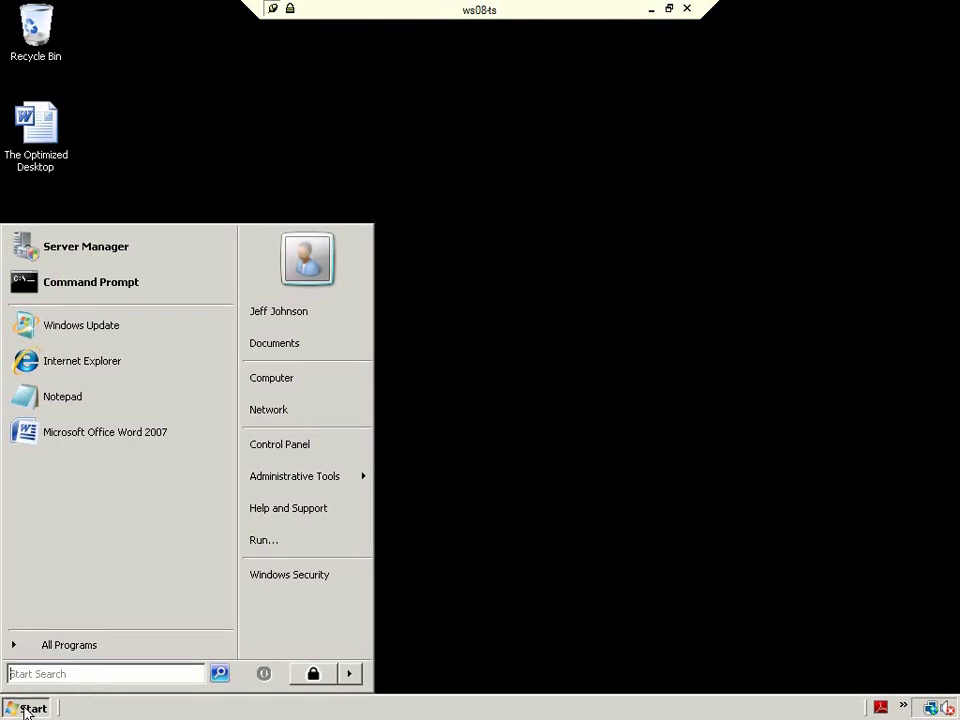
{"action": "left_click", "coordinate": [63, 648]}
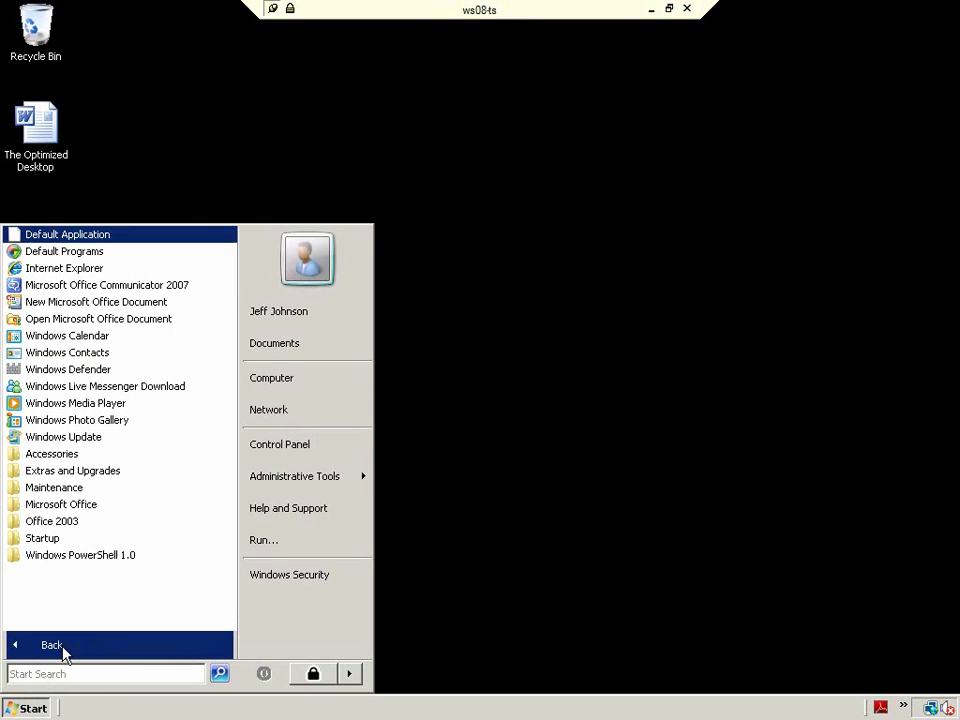
{"action": "left_click", "coordinate": [86, 522]}
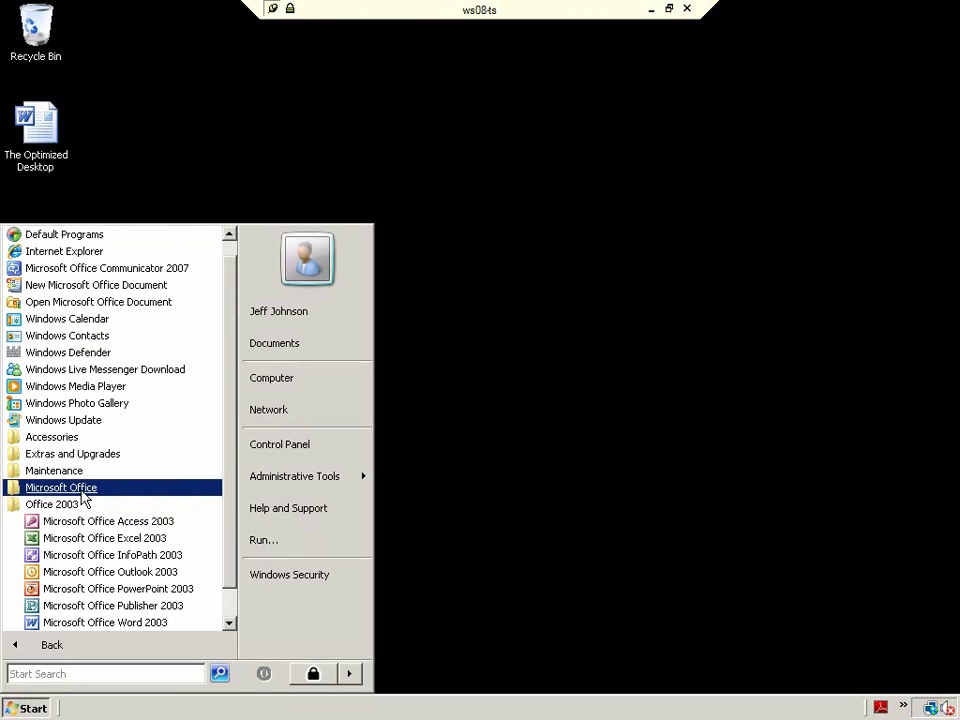
{"action": "left_click", "coordinate": [60, 488]}
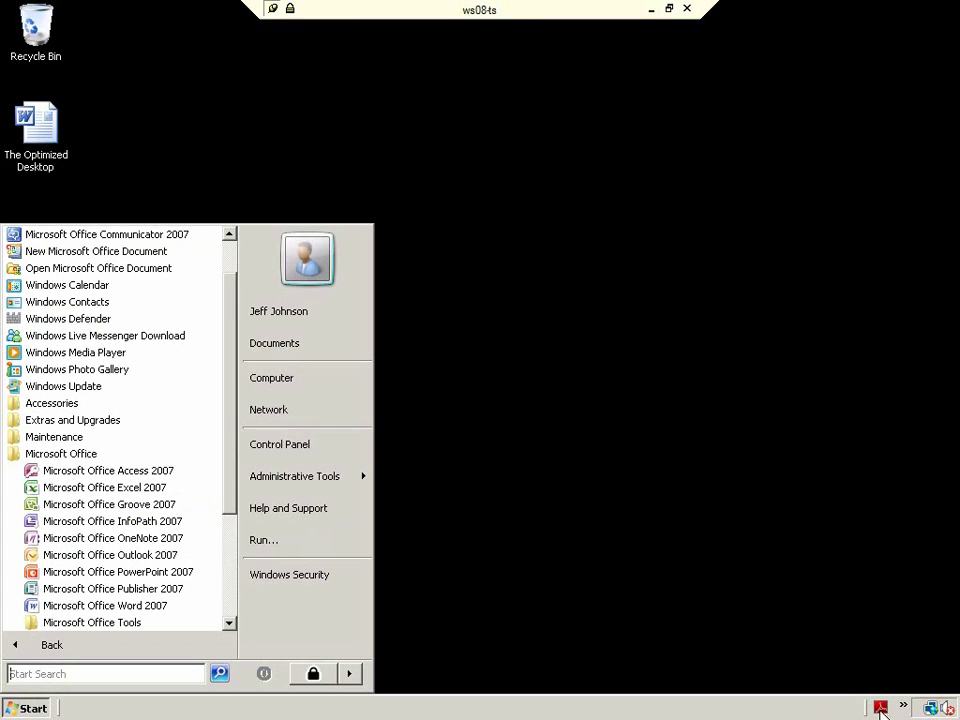
{"action": "left_click", "coordinate": [258, 345]}
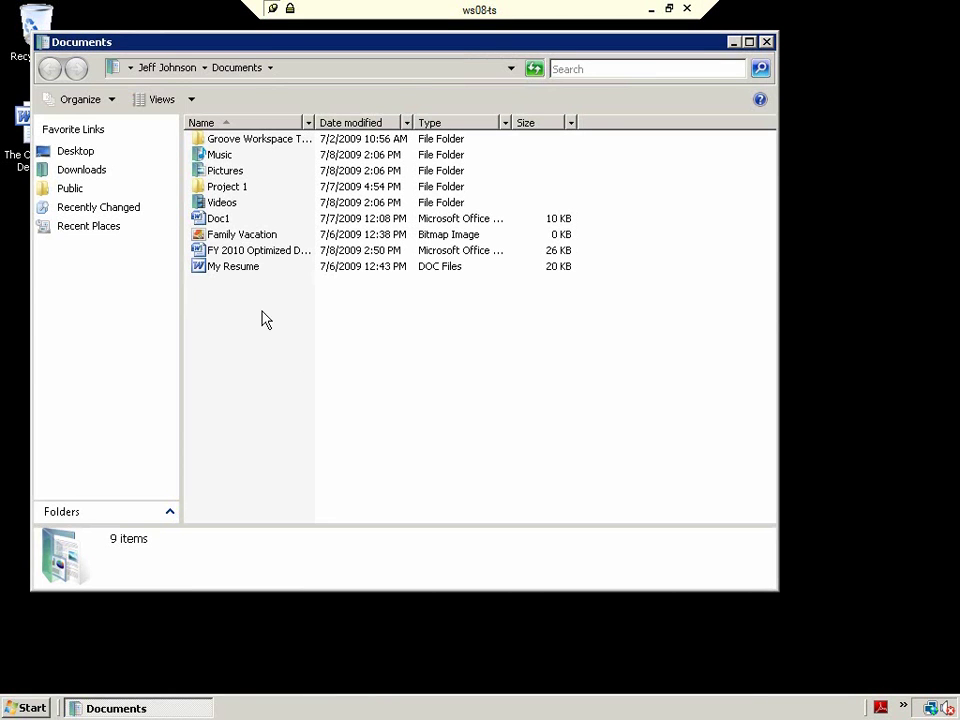
{"action": "double_click", "coordinate": [220, 251]}
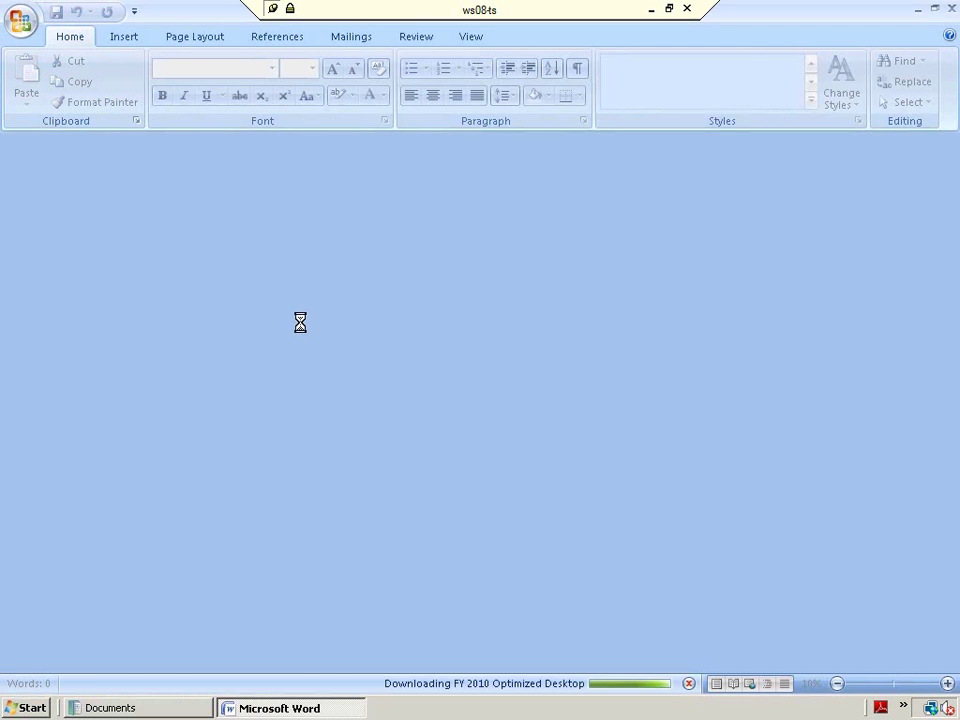
- Bold the first line of the WinFLP Note box, then close Word, saving the changes
{"action": "scroll", "coordinate": [320, 418], "scroll_direction": "down", "scroll_amount": 10}
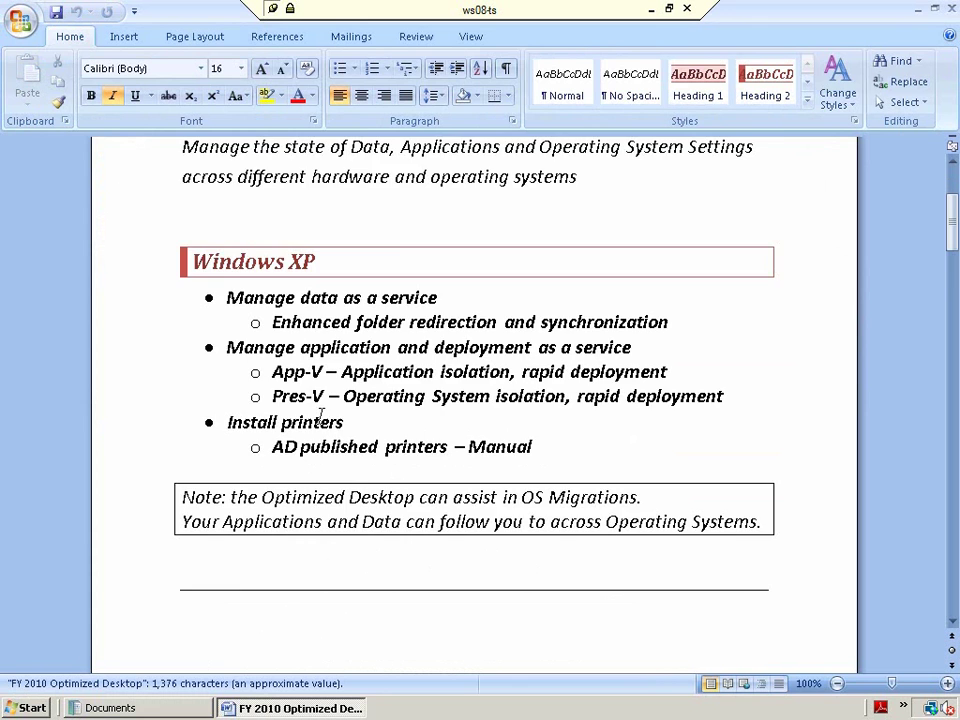
{"action": "scroll", "coordinate": [320, 415], "scroll_direction": "down", "scroll_amount": 8}
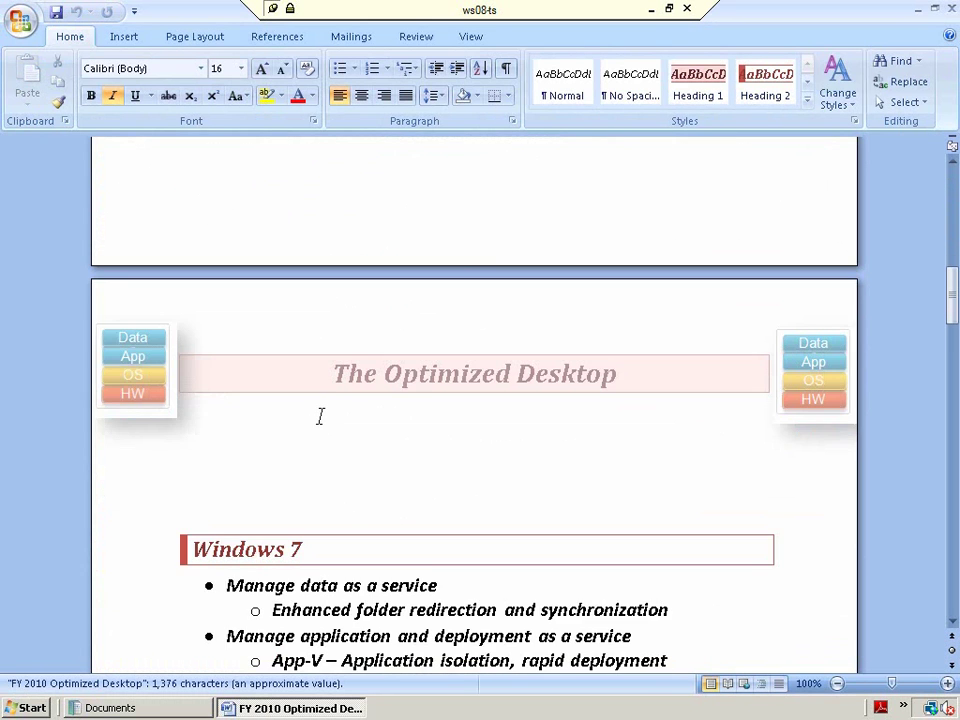
{"action": "scroll", "coordinate": [320, 415], "scroll_direction": "down", "scroll_amount": 10}
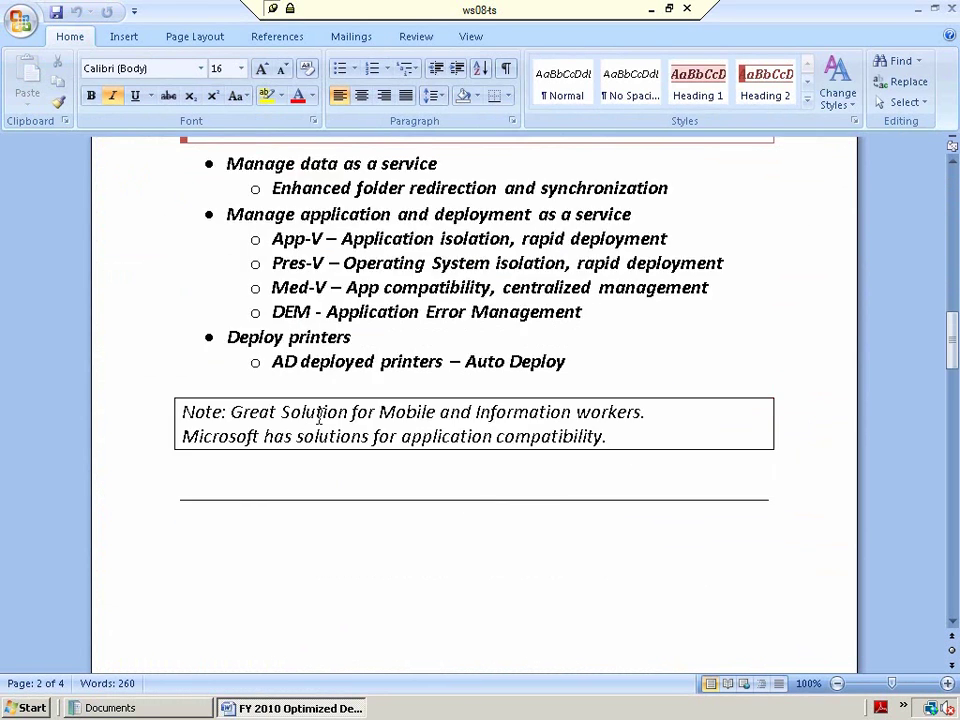
{"action": "scroll", "coordinate": [320, 415], "scroll_direction": "down", "scroll_amount": 9}
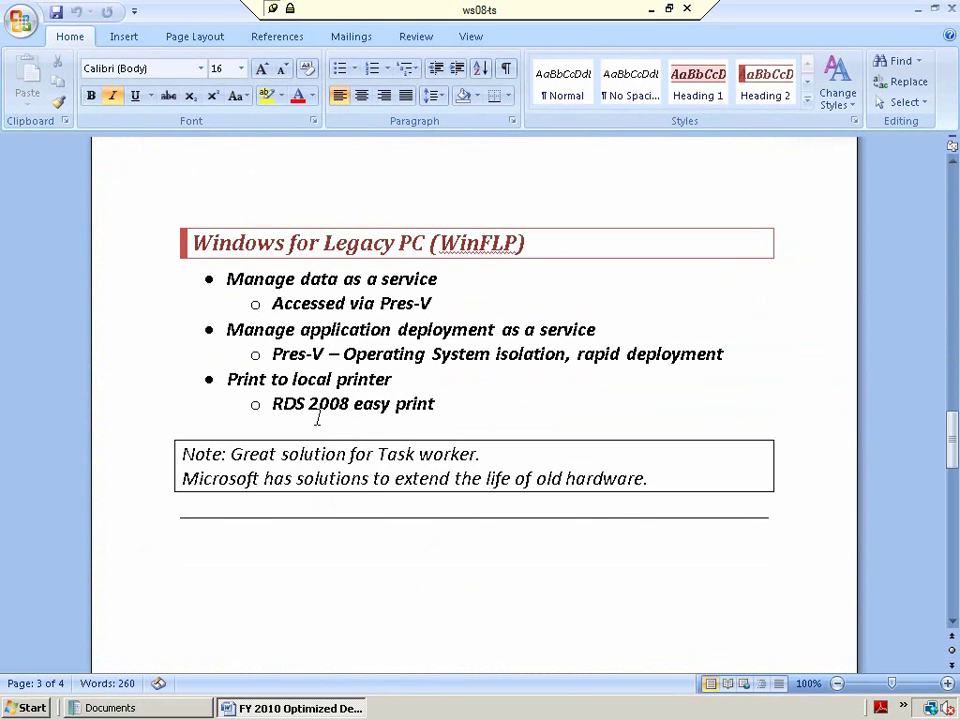
{"action": "left_click", "coordinate": [144, 465]}
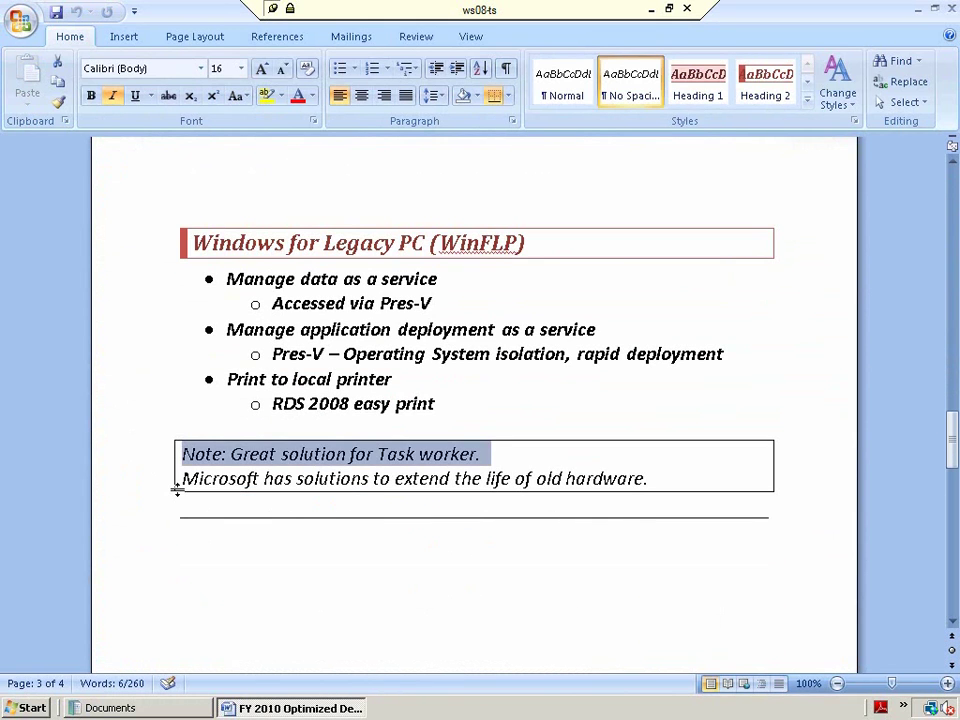
{"action": "left_click", "coordinate": [90, 99]}
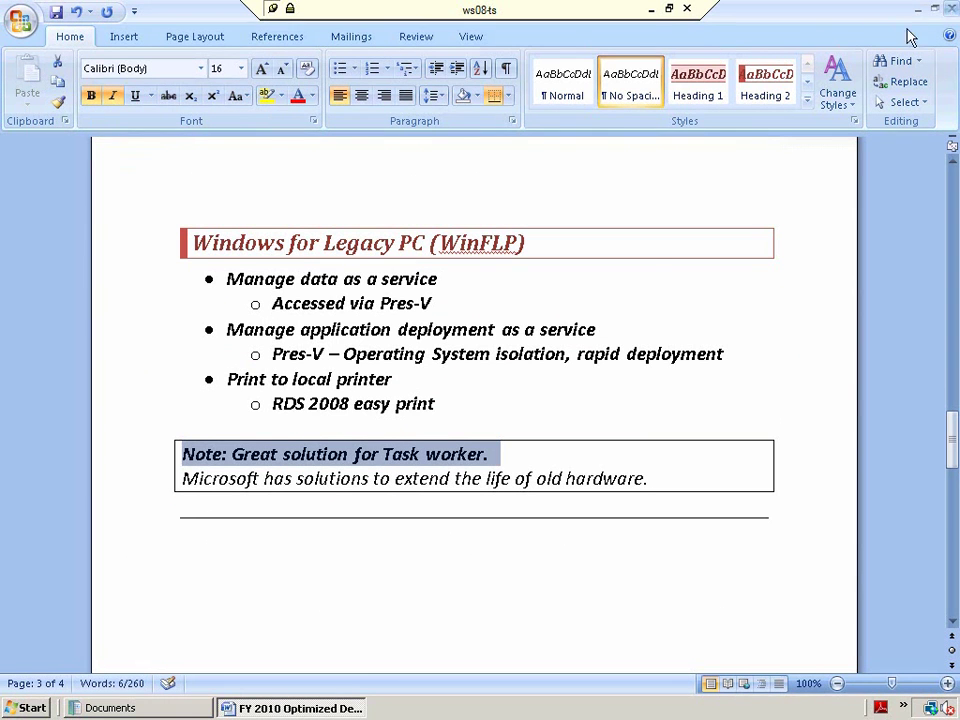
{"action": "left_click", "coordinate": [951, 10]}
{"action": "left_click", "coordinate": [407, 398]}
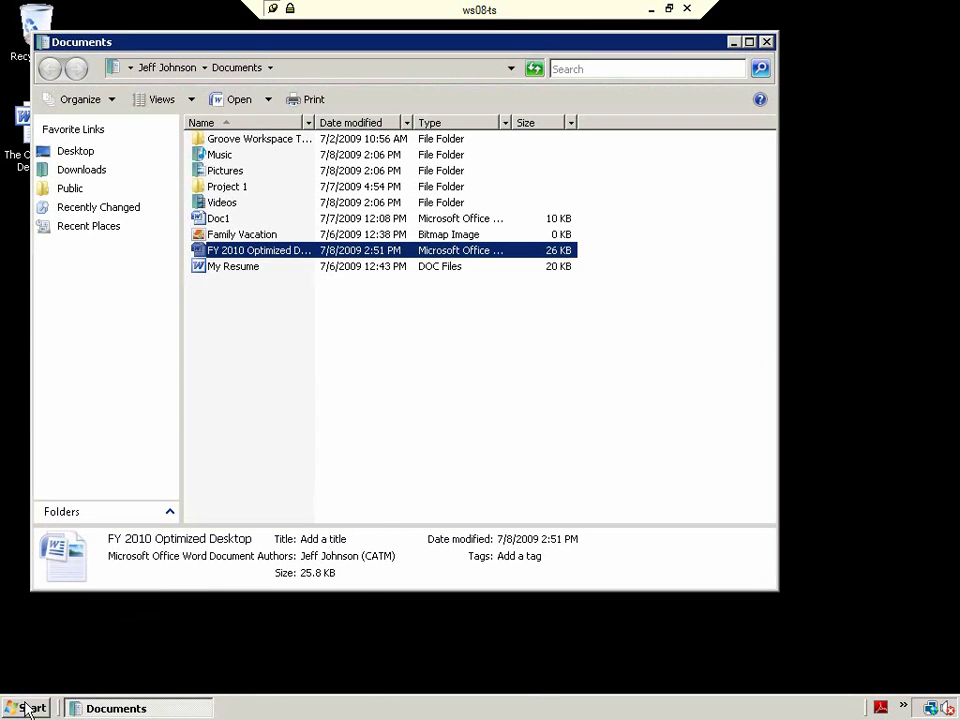
- Choose Log Off from the Start menu's lock-button arrow to end the ws08-ts session
{"action": "left_click", "coordinate": [27, 710]}
{"action": "left_click", "coordinate": [349, 674]}
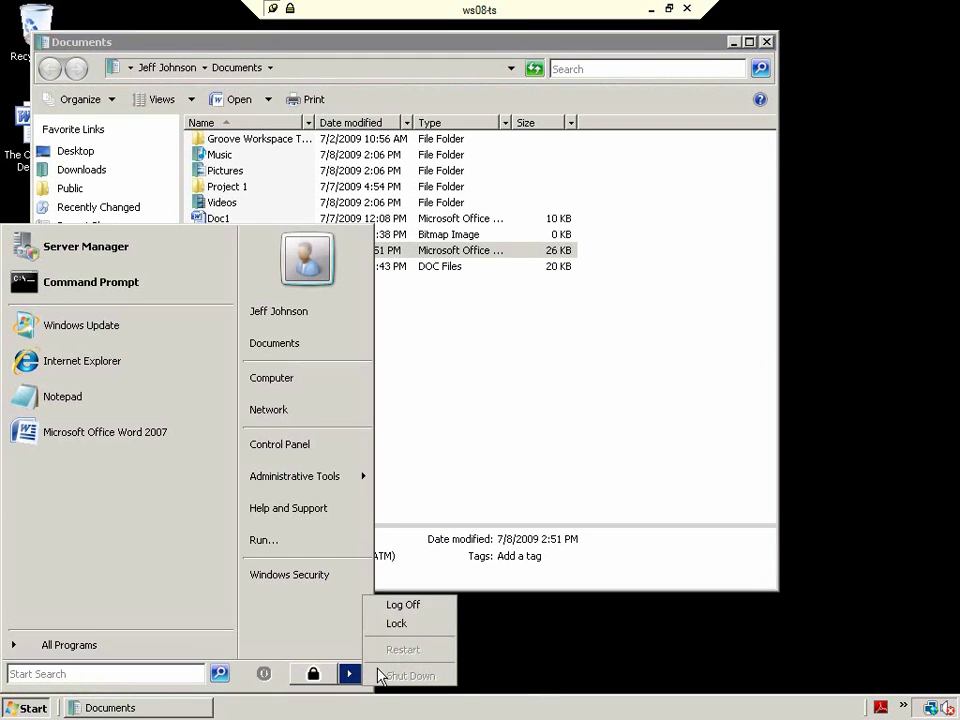
{"action": "left_click", "coordinate": [400, 608]}
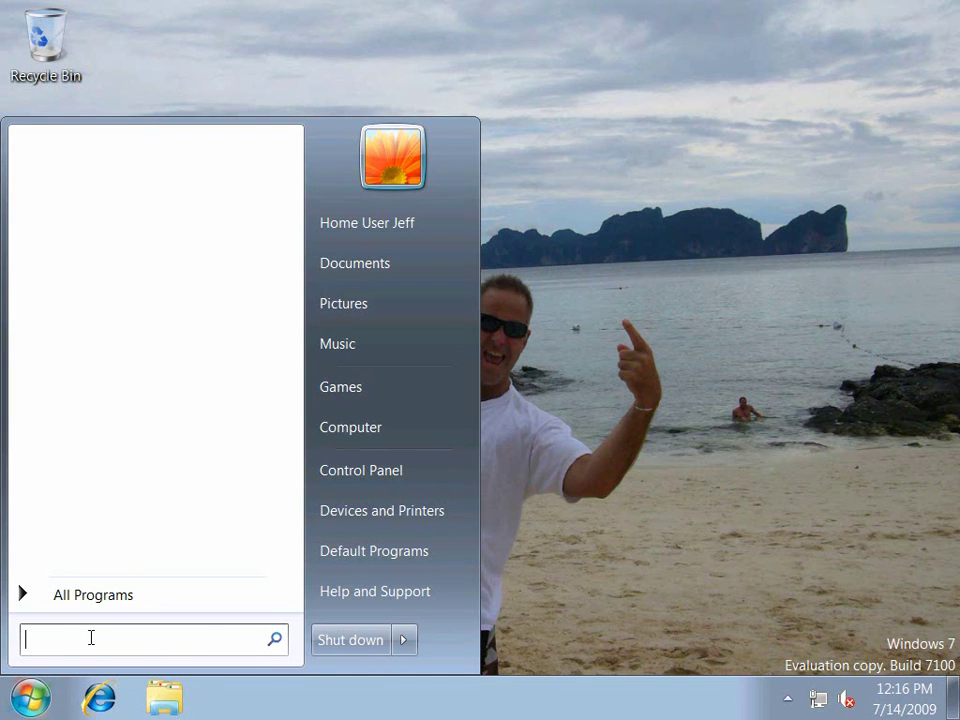
- Check the Windows version with winver, then close the About Windows box
{"action": "type", "text": "winver"}
{"action": "key", "text": "Return"}
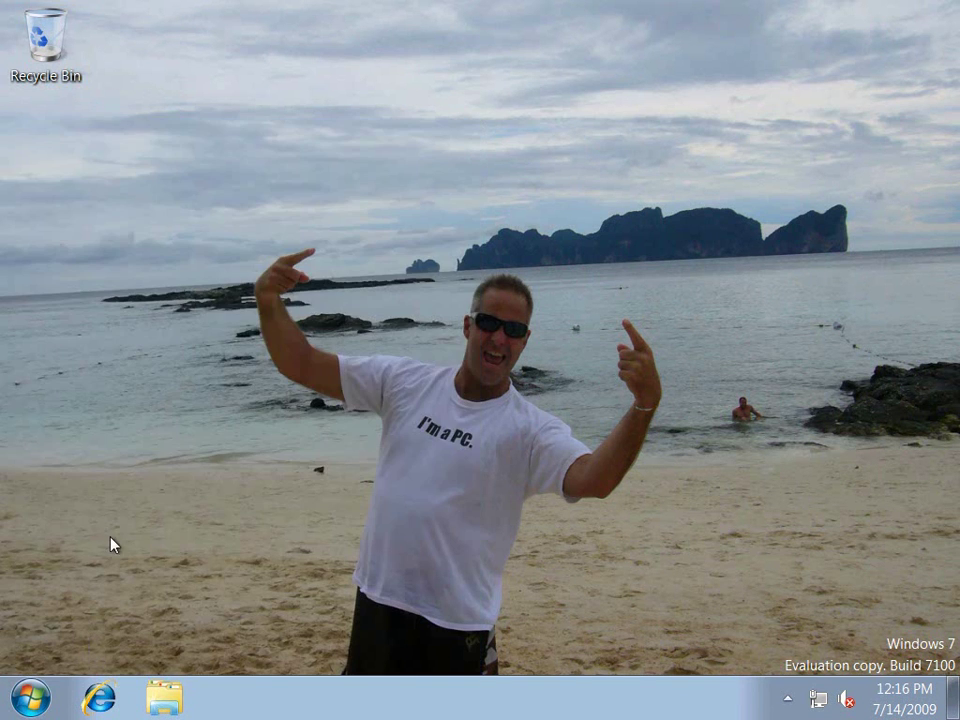
{"action": "left_click_drag", "start_coordinate": [274, 60], "coordinate": [357, 64]}
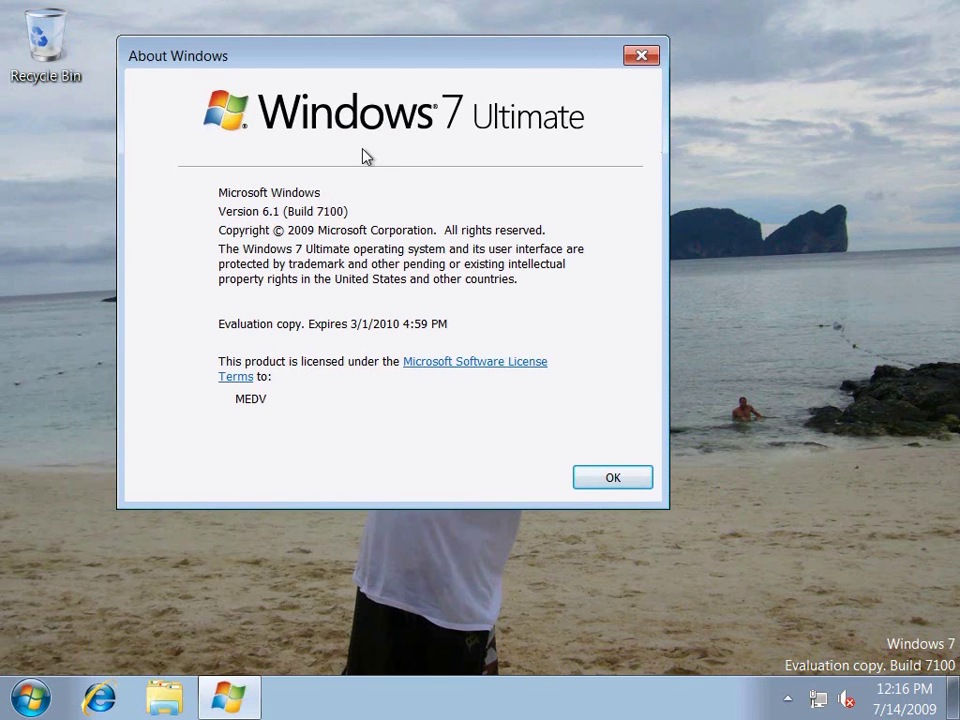
{"action": "left_click", "coordinate": [613, 478]}
- Review the Documents library properties from the Start menu
{"action": "left_click", "coordinate": [30, 697]}
{"action": "left_click", "coordinate": [78, 596]}
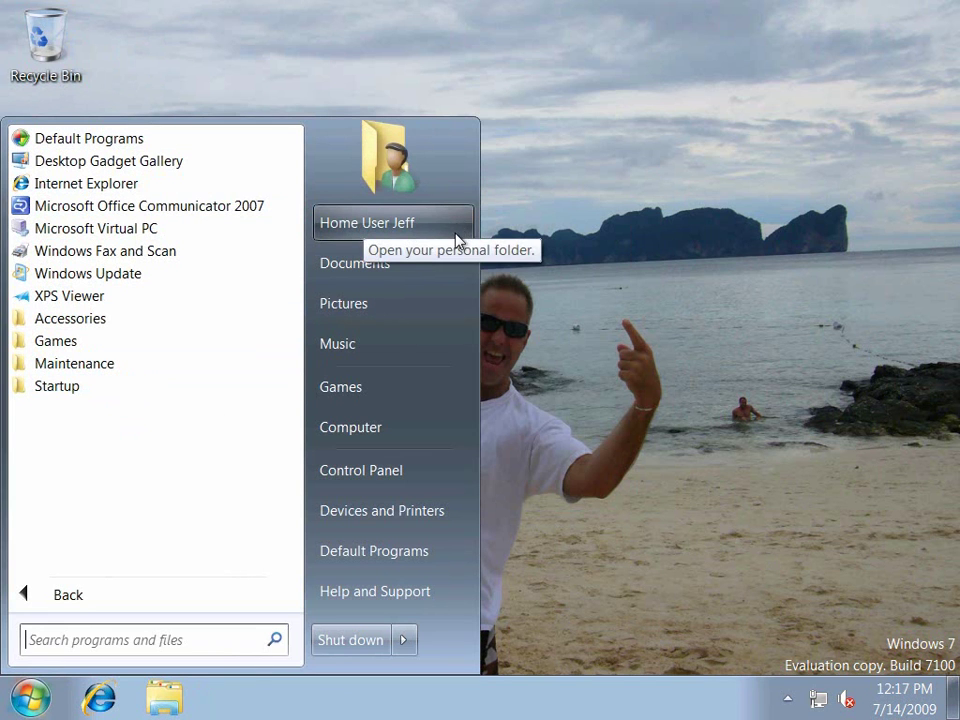
{"action": "right_click", "coordinate": [355, 265]}
{"action": "left_click", "coordinate": [413, 453]}
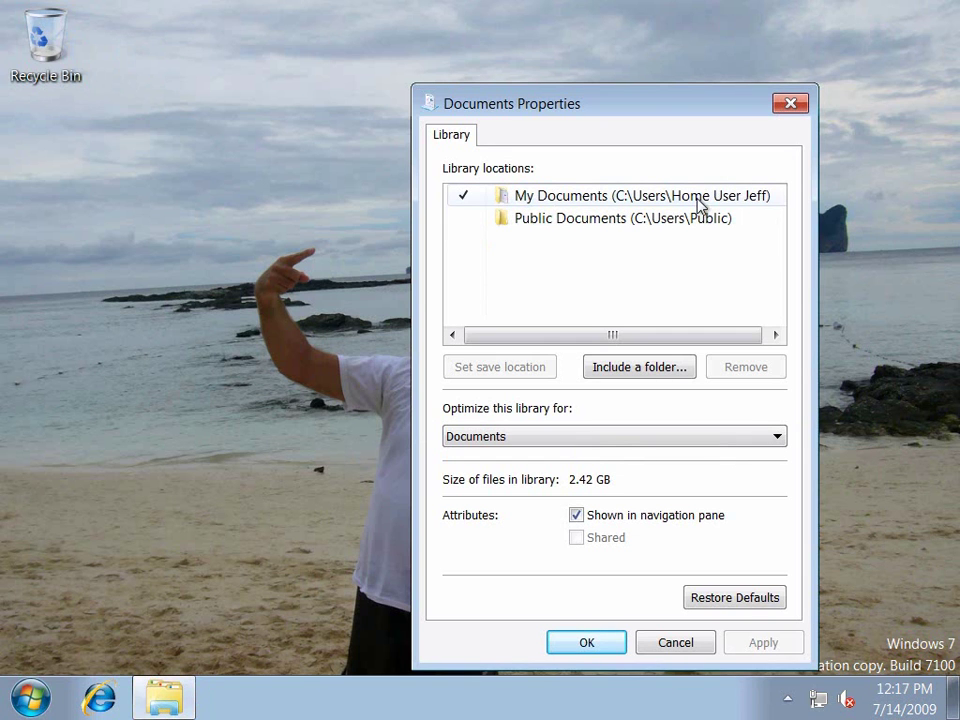
{"action": "left_click", "coordinate": [586, 642]}
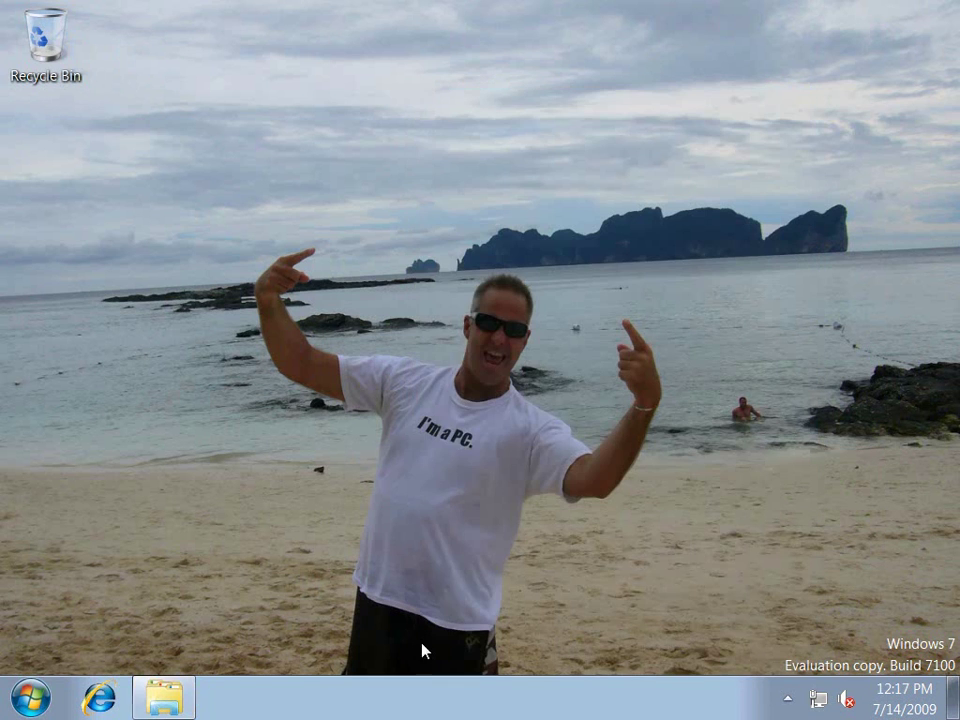
- Select the Canon Inkjet iP100 in Devices and Printers, then launch Internet Explorer
{"action": "left_click", "coordinate": [30, 698]}
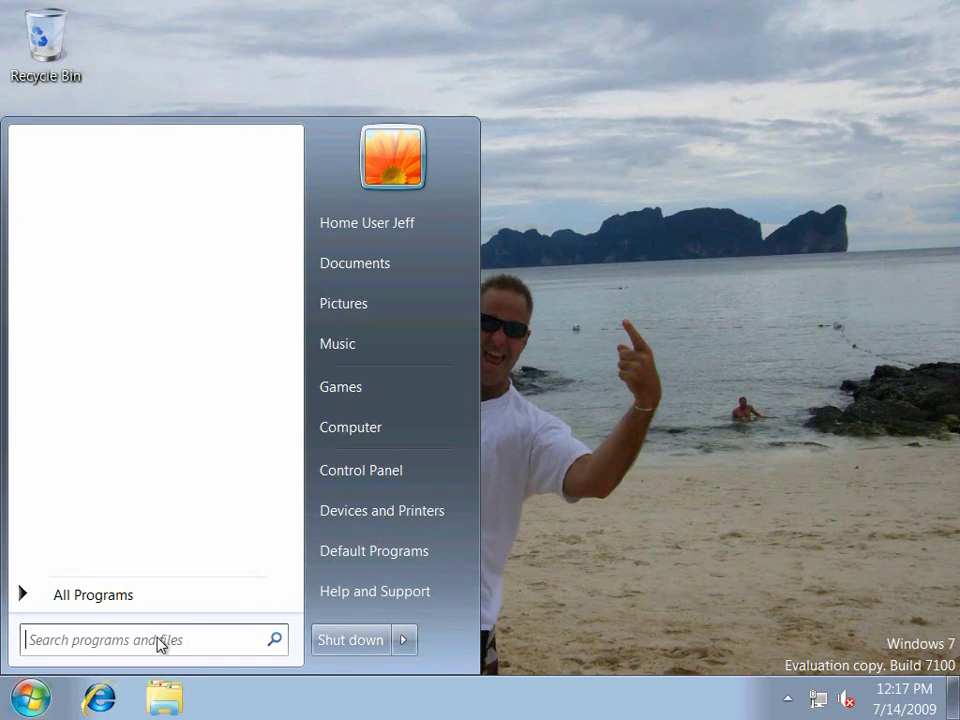
{"action": "left_click", "coordinate": [345, 512]}
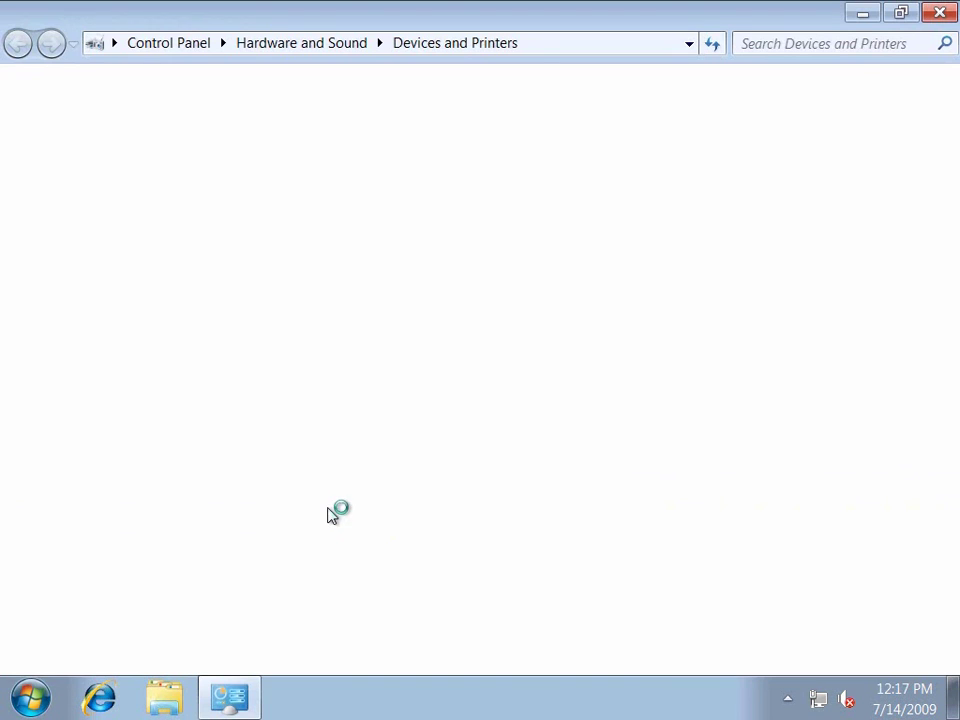
{"action": "left_click", "coordinate": [55, 400]}
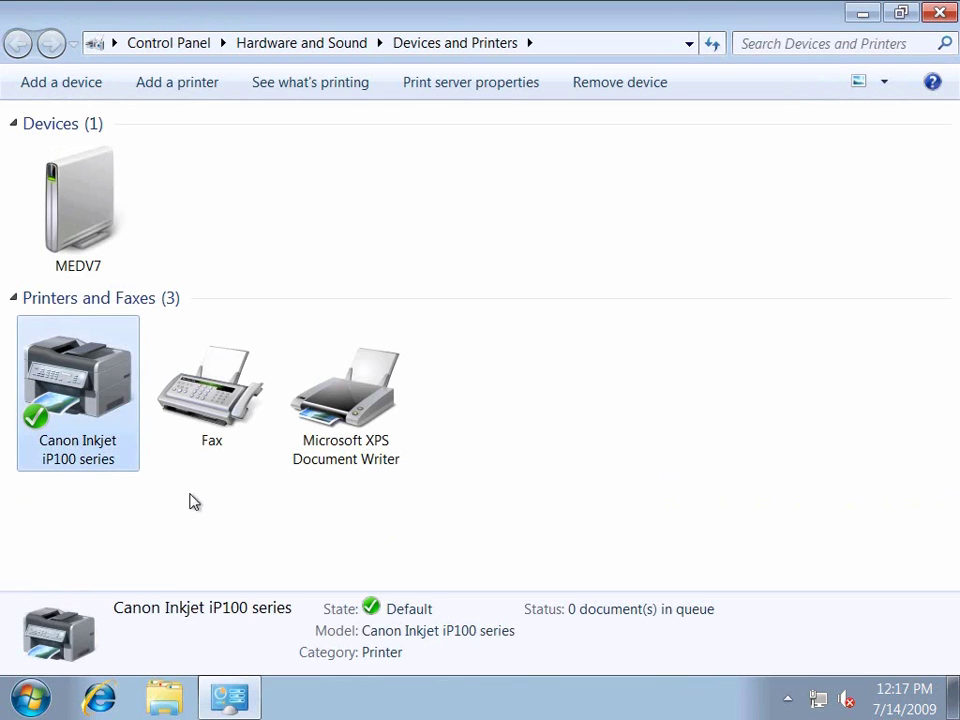
{"action": "left_click", "coordinate": [99, 698]}
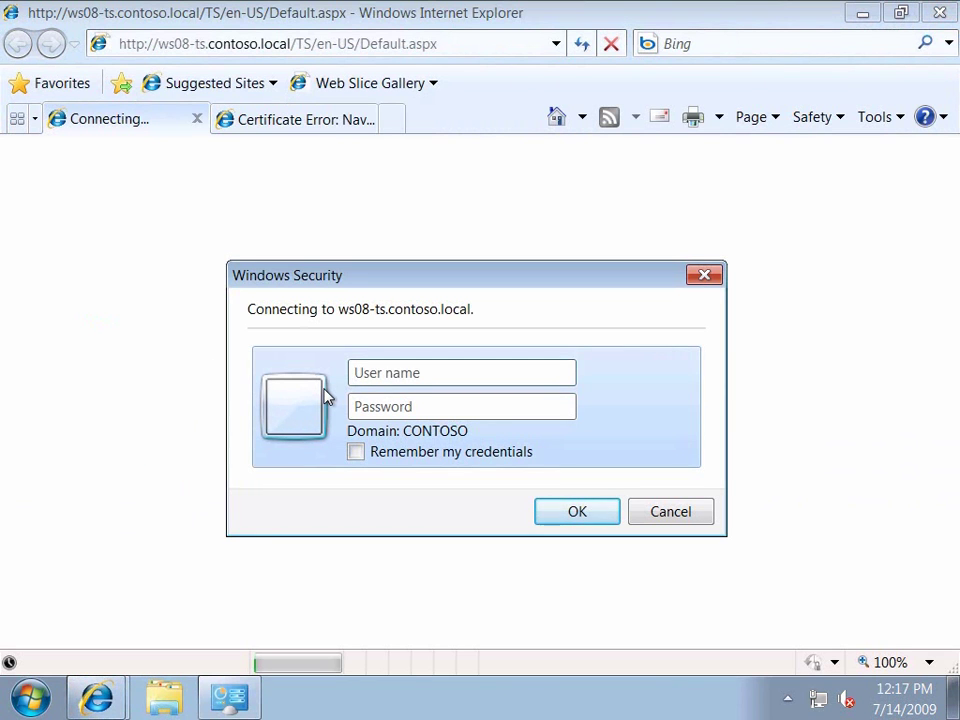
- Sign in with the user's credentials and connect to the Word 2007 RemoteApp
{"action": "type", "text": "jeff"}
{"action": "key", "text": "Tab"}
{"action": "type", "text": "•••"}
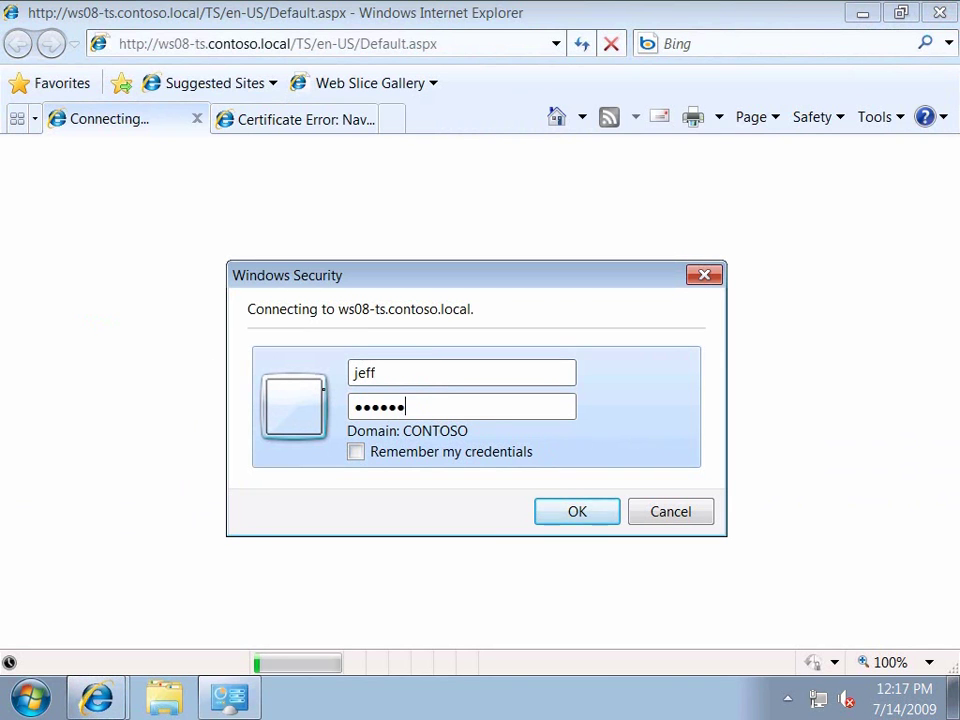
{"action": "key", "text": "Return"}
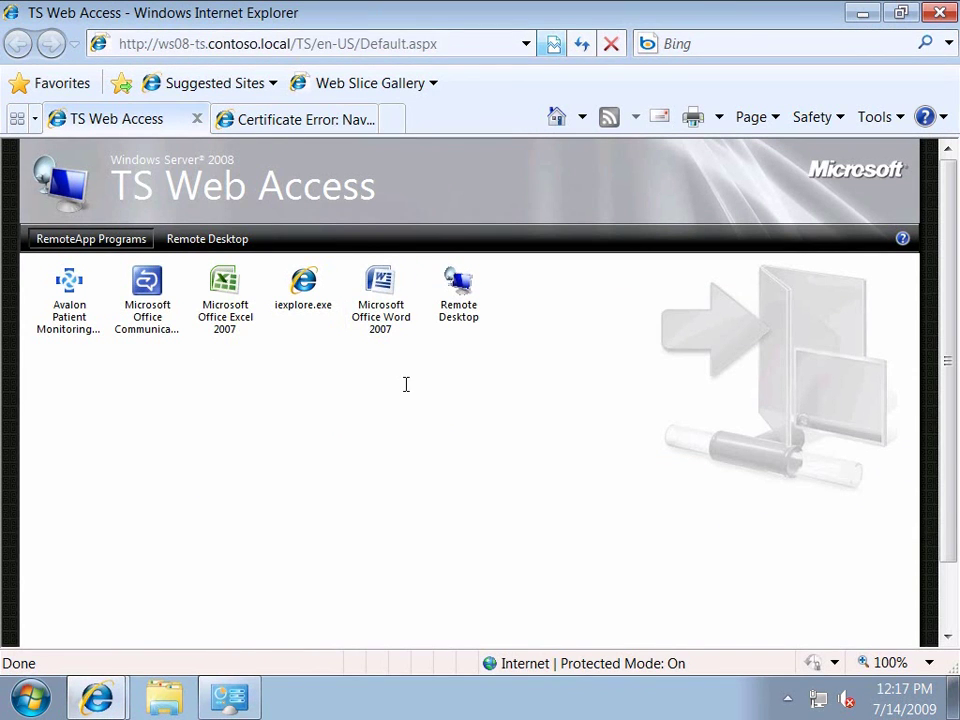
{"action": "left_click", "coordinate": [386, 293]}
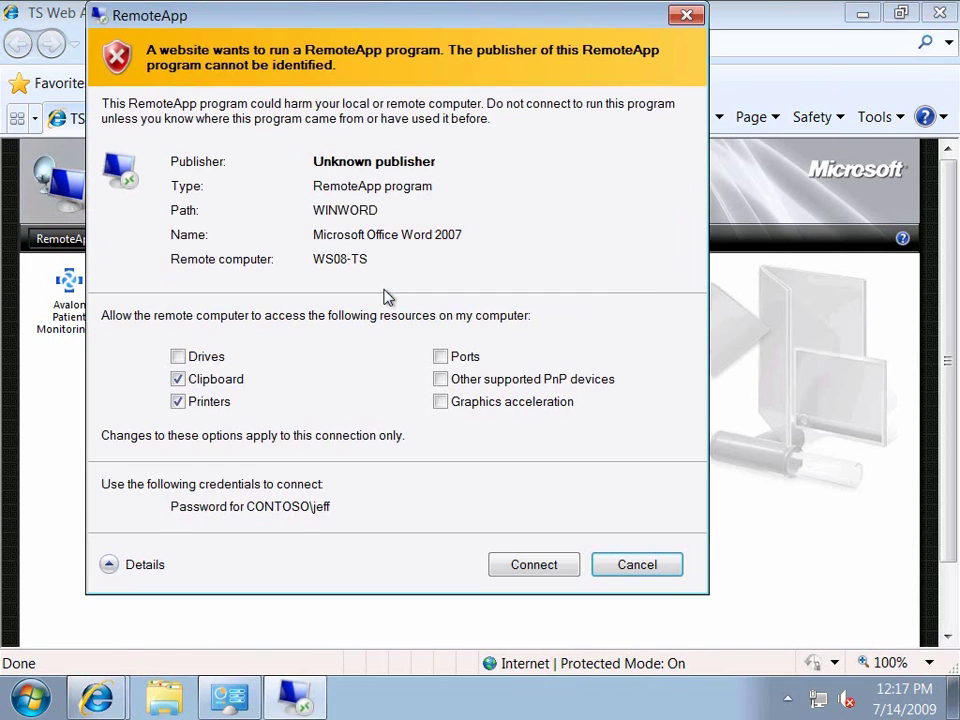
{"action": "left_click", "coordinate": [530, 565]}
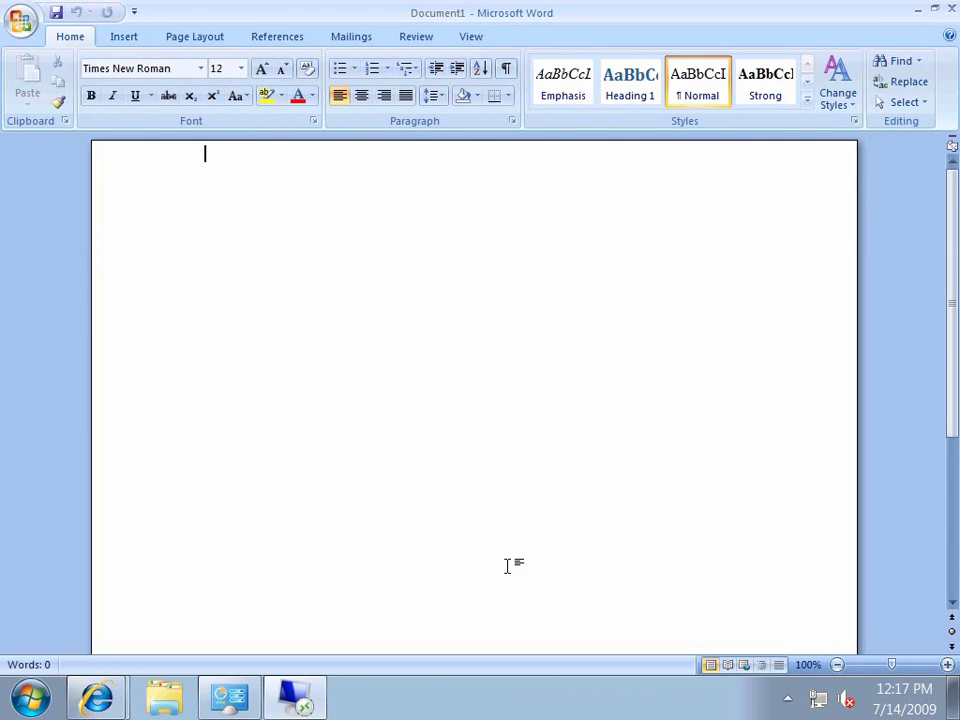
- Open the FY 2010 Optimized Desktop document from the network folder
{"action": "left_click", "coordinate": [20, 20]}
{"action": "left_click", "coordinate": [55, 105]}
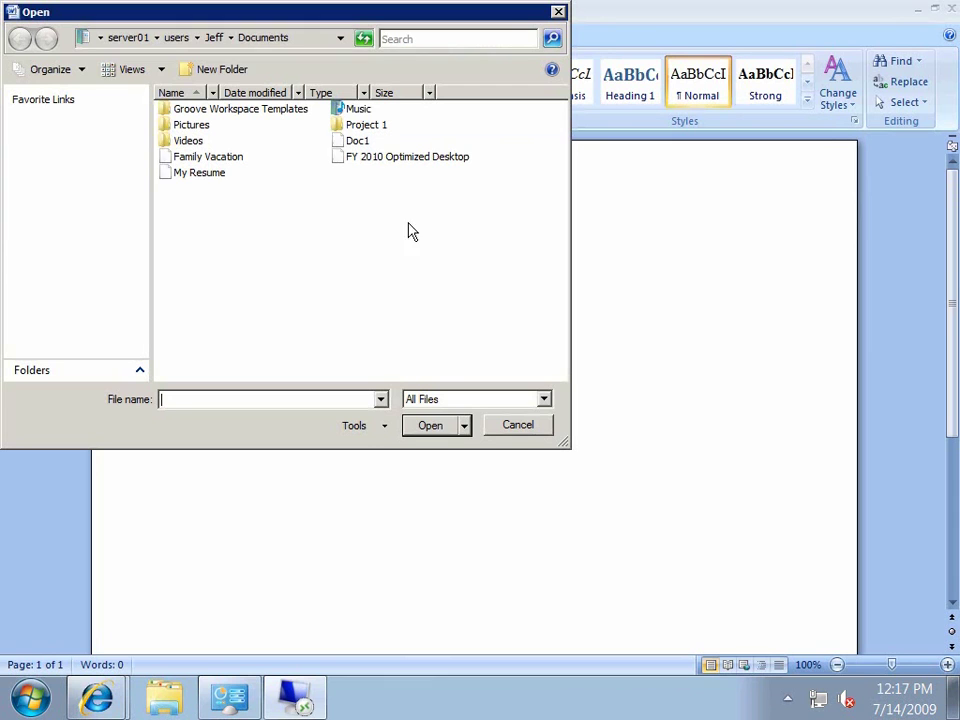
{"action": "left_click", "coordinate": [321, 39]}
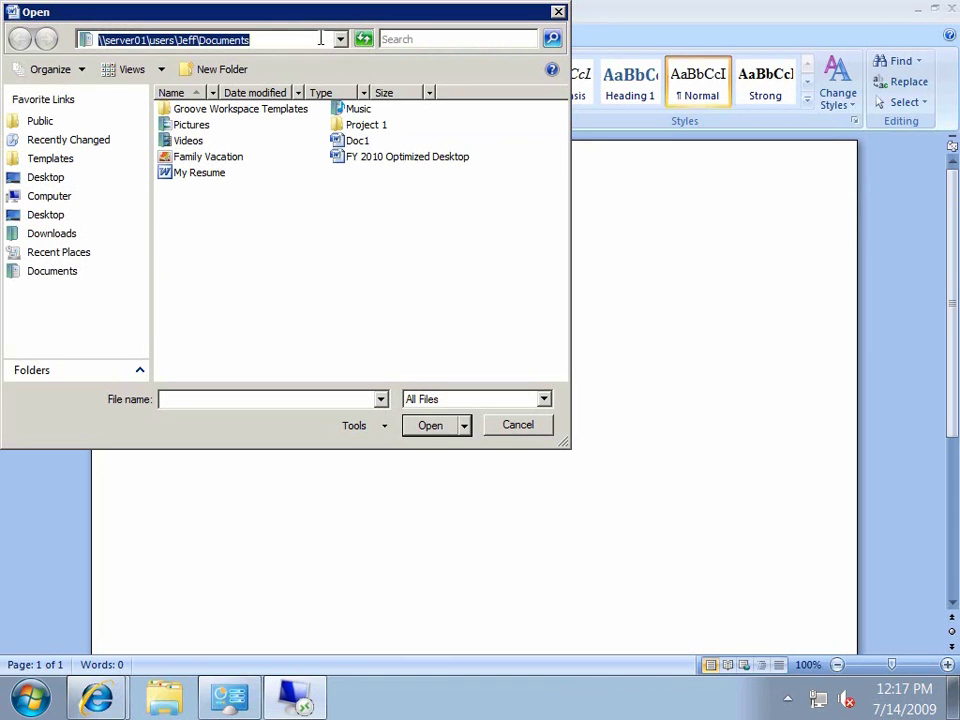
{"action": "left_click", "coordinate": [386, 160]}
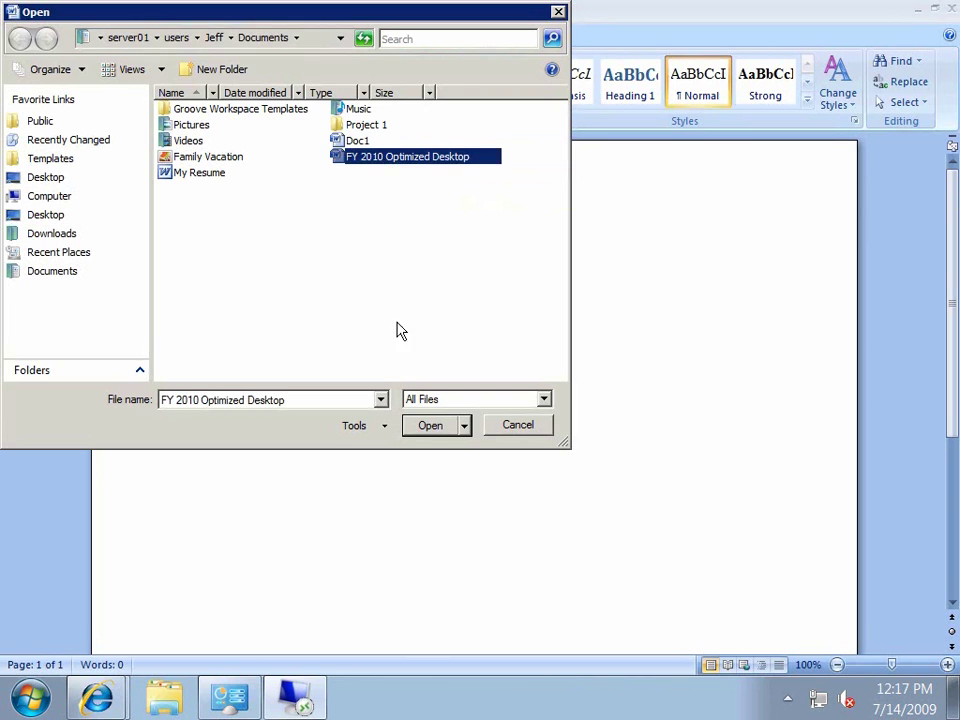
{"action": "left_click", "coordinate": [429, 426]}
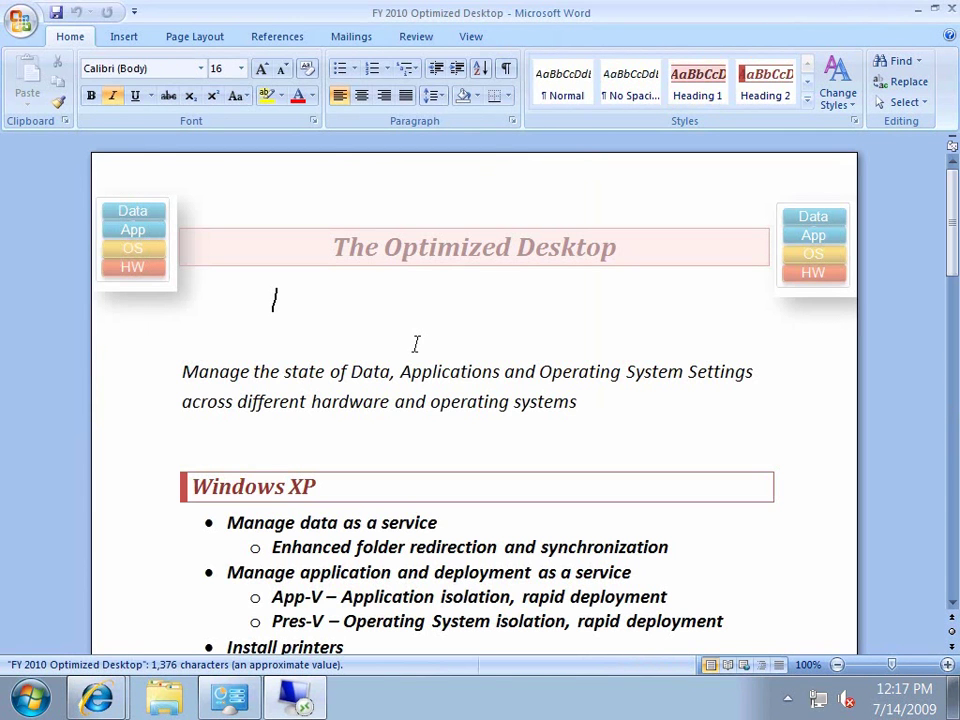
- Bold the first two Work from Home PC bullets and bring up the print settings
{"action": "left_click_drag", "start_coordinate": [949, 204], "coordinate": [952, 545]}
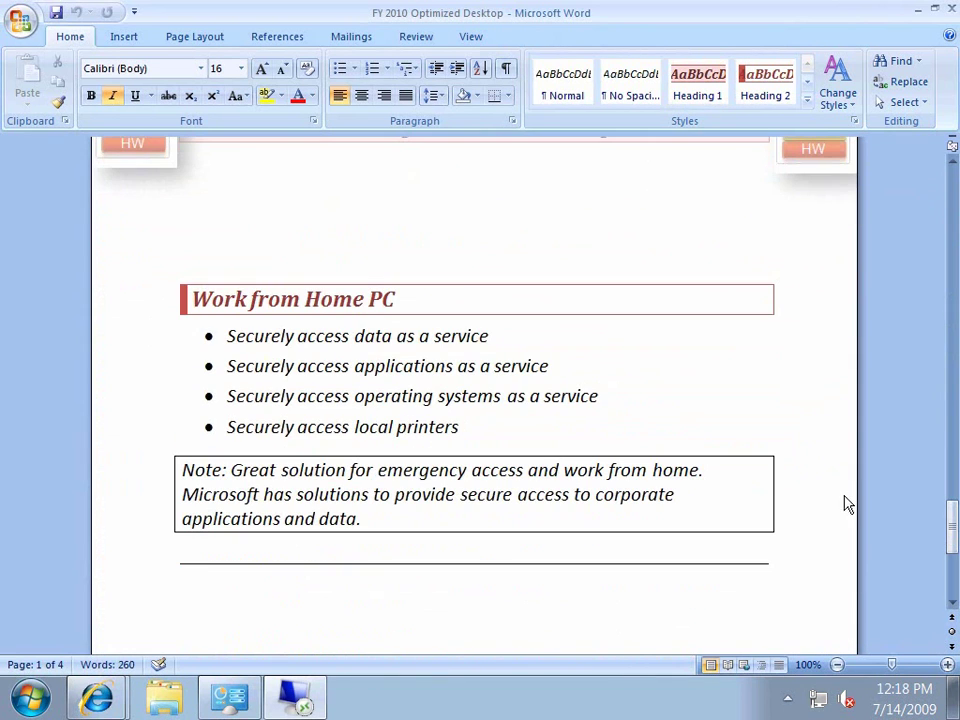
{"action": "left_click", "coordinate": [86, 348]}
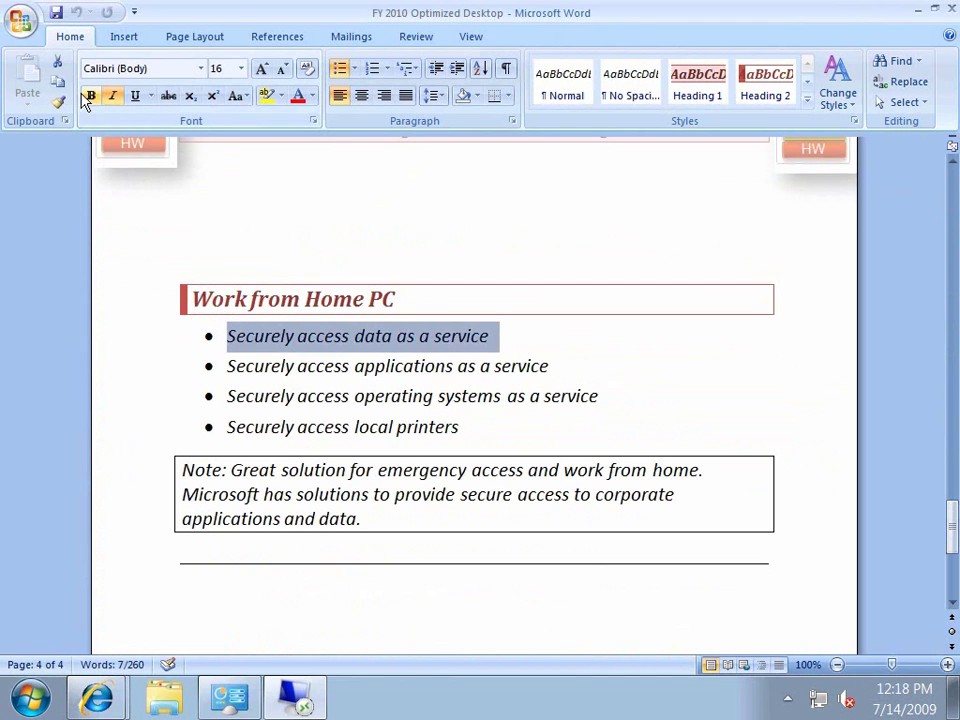
{"action": "left_click", "coordinate": [89, 97]}
{"action": "left_click", "coordinate": [109, 372]}
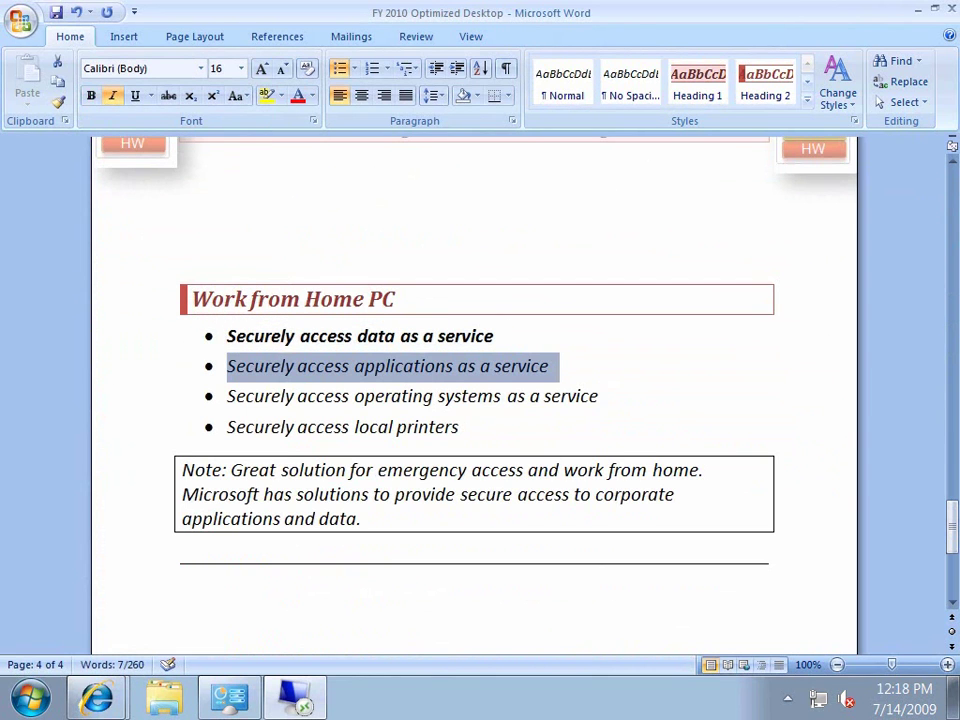
{"action": "left_click", "coordinate": [90, 97]}
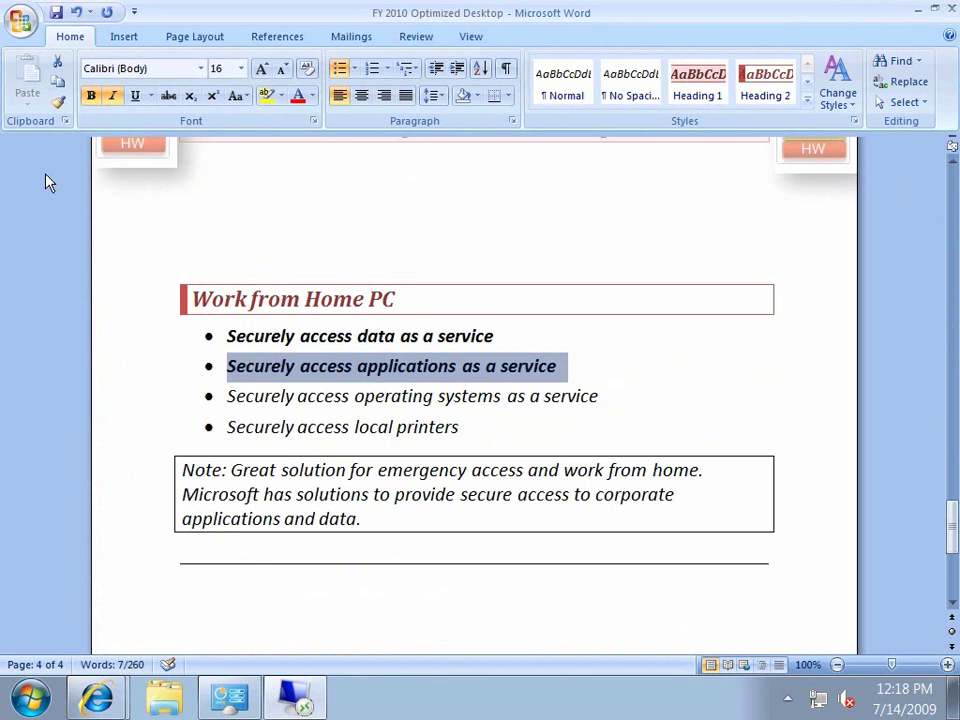
{"action": "left_click", "coordinate": [22, 24]}
{"action": "left_click", "coordinate": [43, 243]}
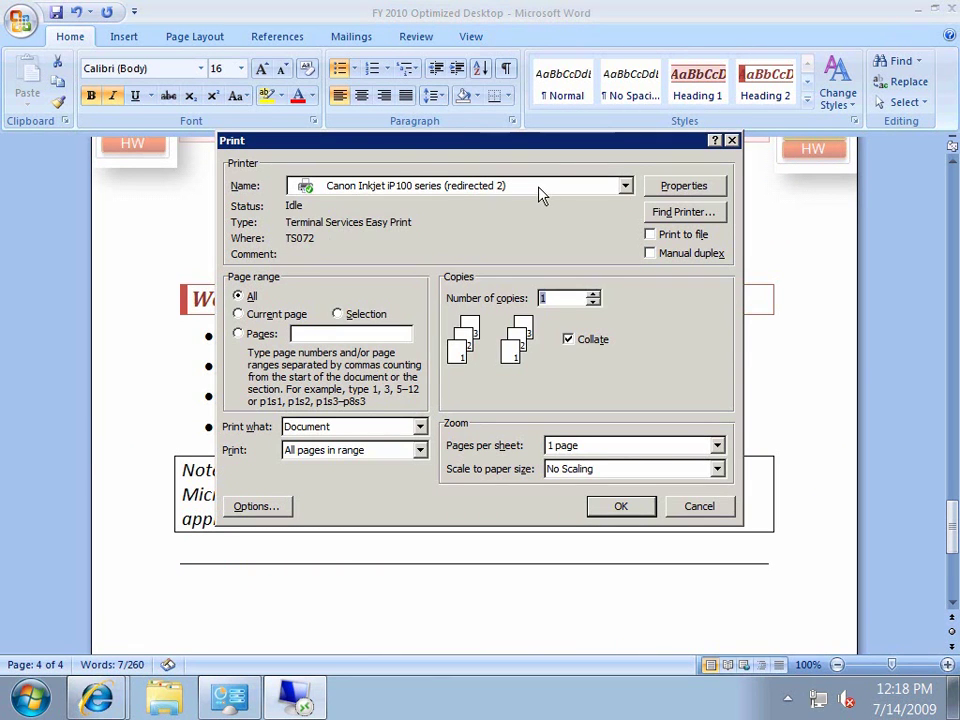
- Confirm the Canon Inkjet iP100 is in the printer list, then cancel printing
{"action": "left_click", "coordinate": [540, 189]}
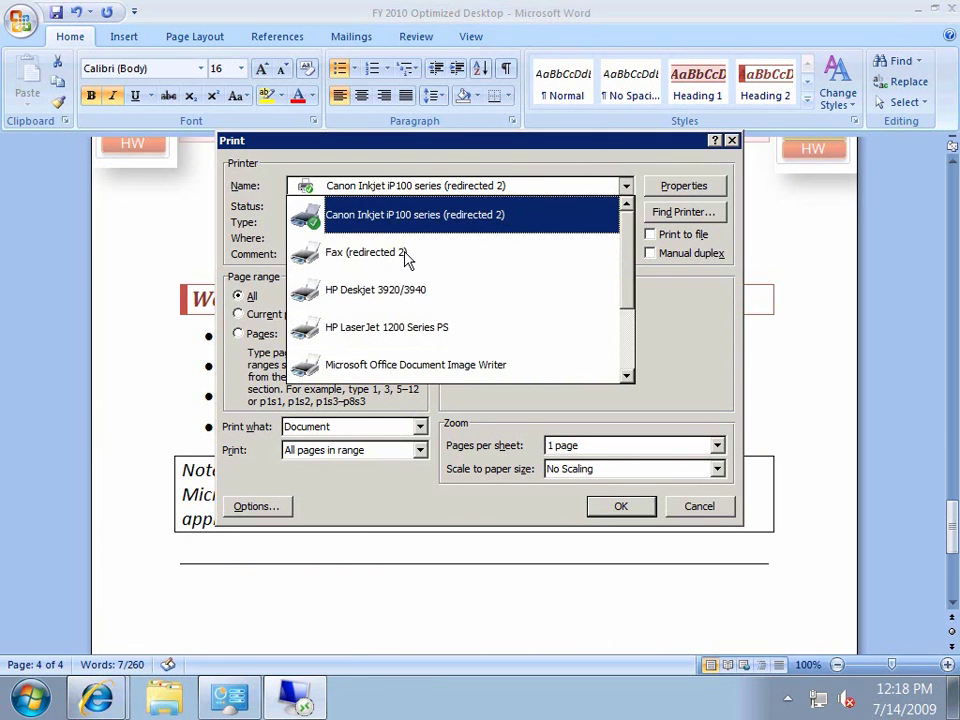
{"action": "left_click", "coordinate": [228, 700]}
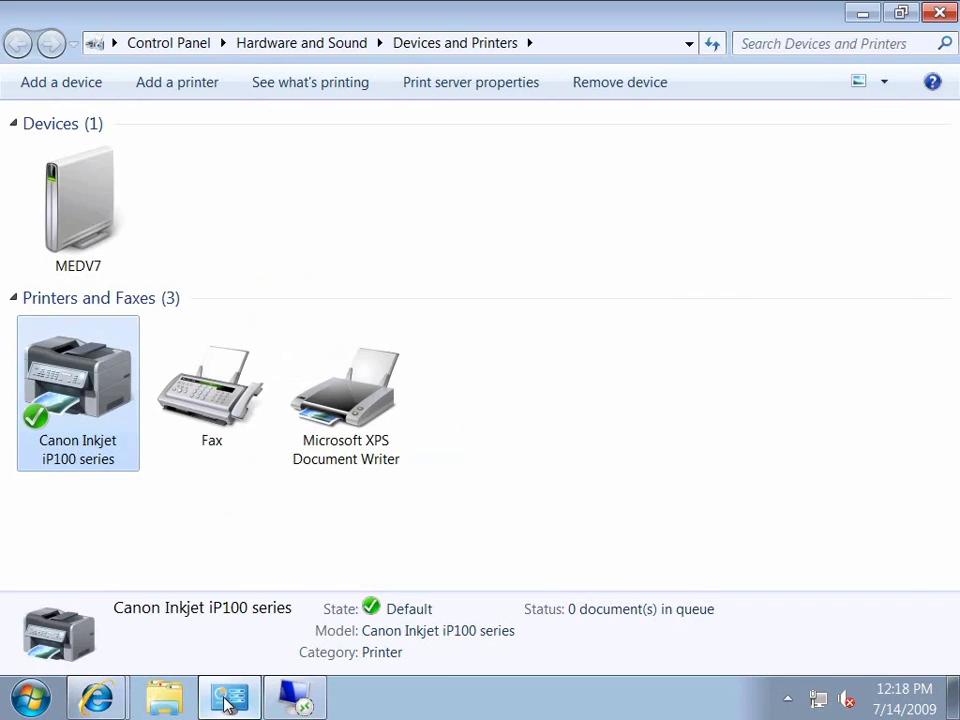
{"action": "left_click", "coordinate": [228, 701]}
{"action": "left_click", "coordinate": [690, 506]}
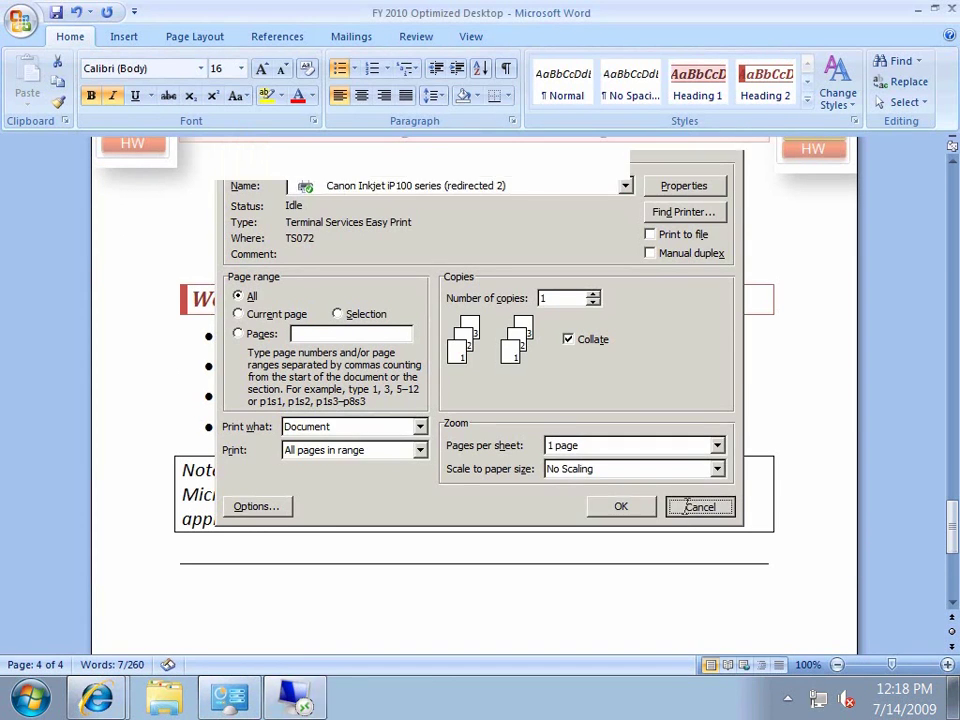
- Close Word, saving the changes to FY 2010 Optimized Desktop
{"action": "left_click", "coordinate": [623, 378]}
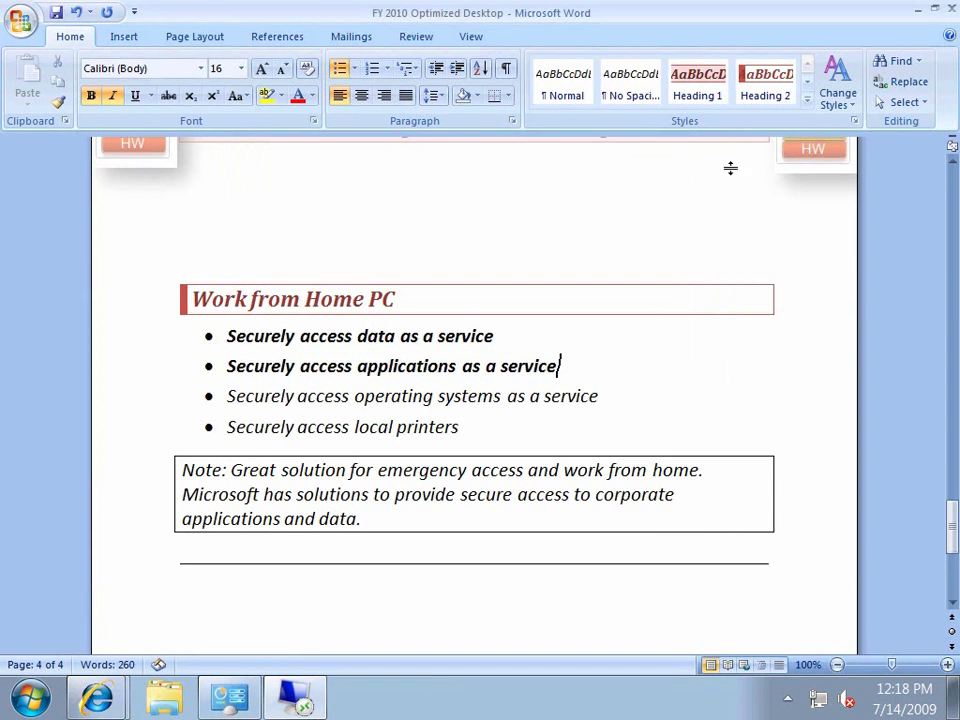
{"action": "left_click", "coordinate": [950, 8]}
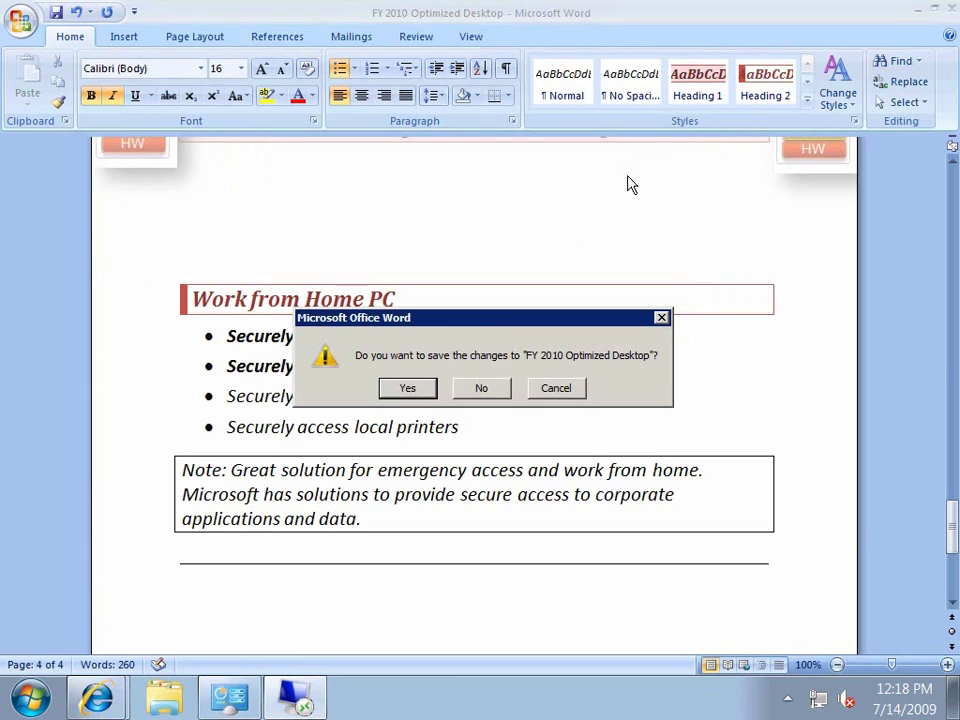
{"action": "left_click", "coordinate": [420, 388]}
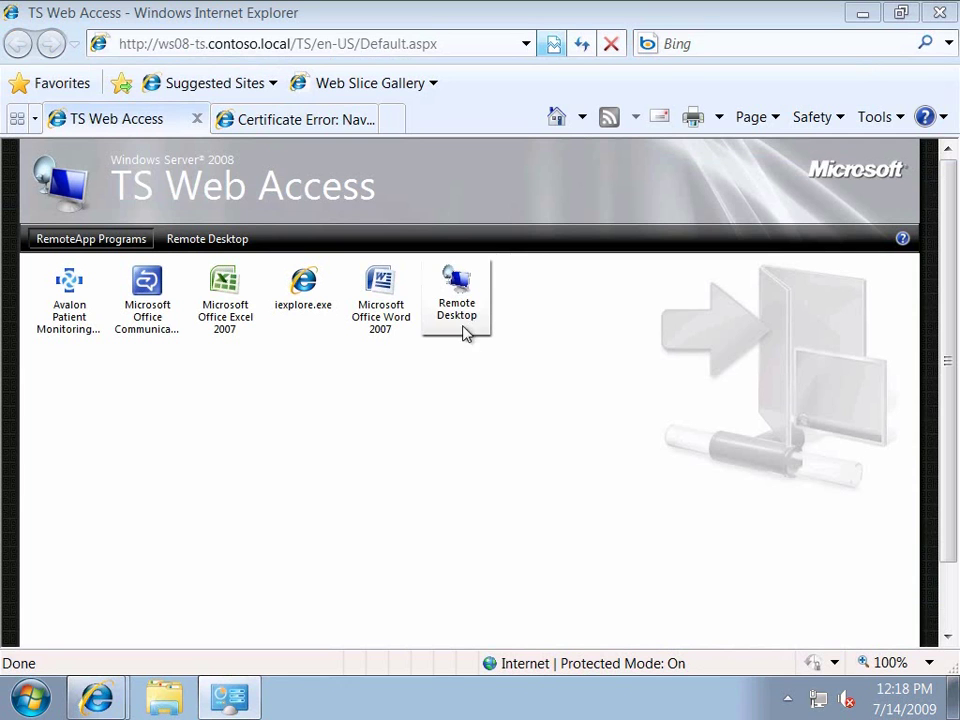
- Connect to the full remote desktop and browse the Office 2003 and 2007 program folders
{"action": "left_click", "coordinate": [460, 300]}
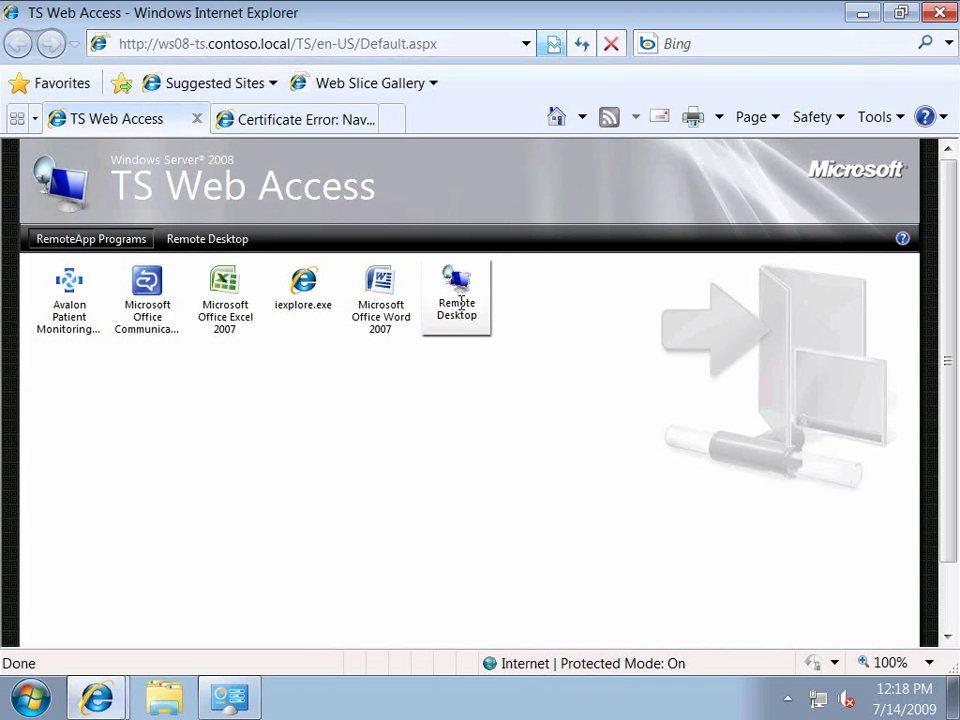
{"action": "left_click", "coordinate": [606, 580]}
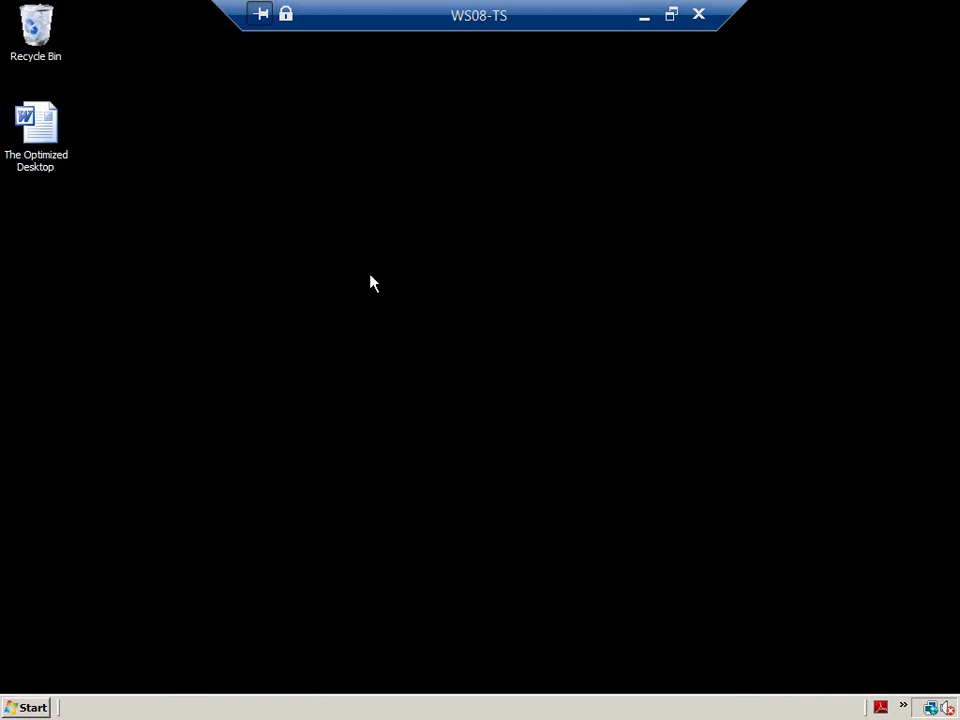
{"action": "left_click", "coordinate": [30, 708]}
{"action": "left_click", "coordinate": [55, 645]}
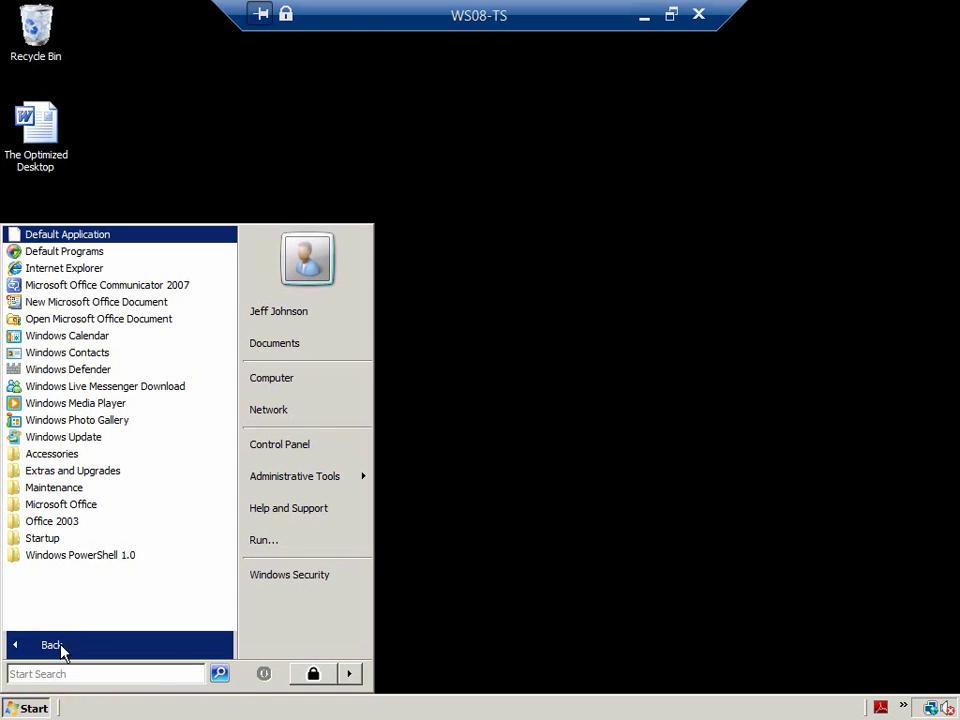
{"action": "left_click", "coordinate": [85, 524]}
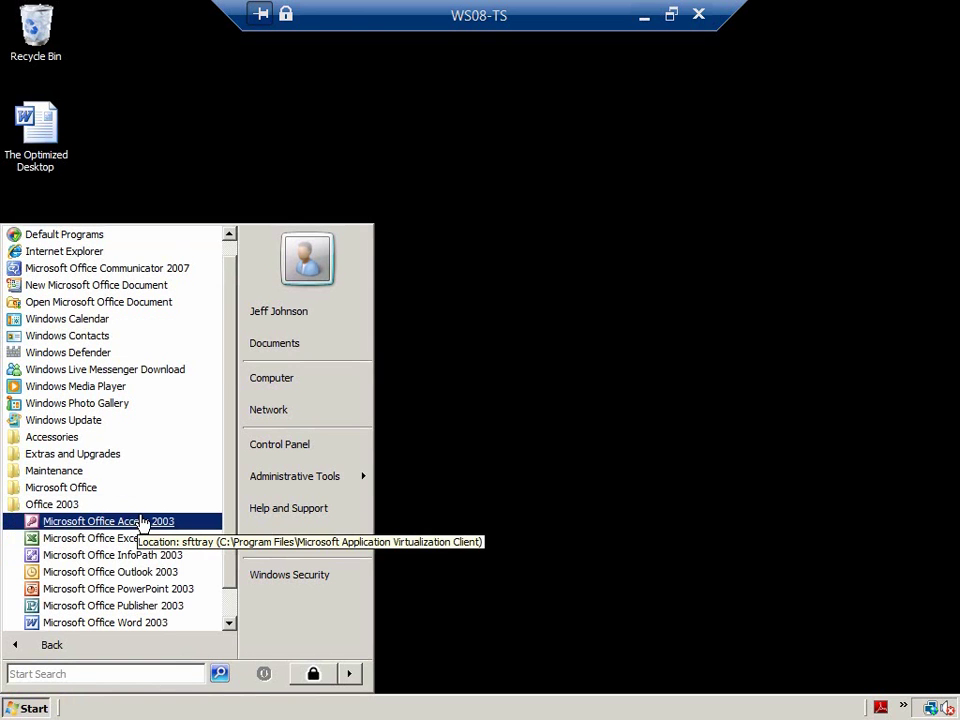
{"action": "scroll", "coordinate": [124, 511], "scroll_direction": "down", "scroll_amount": 1}
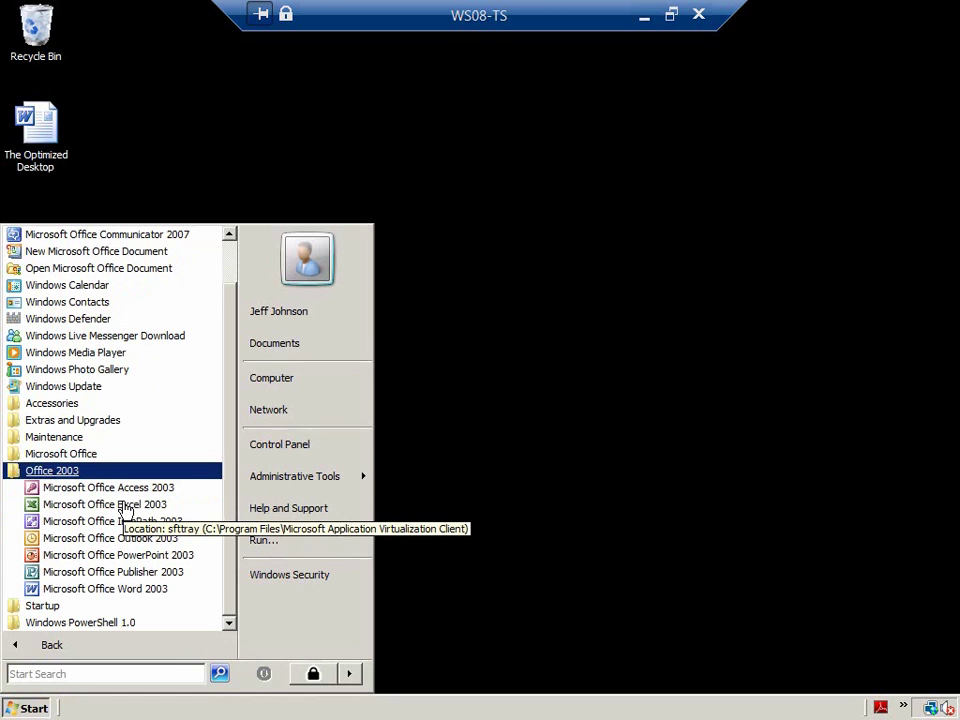
{"action": "left_click", "coordinate": [114, 456]}
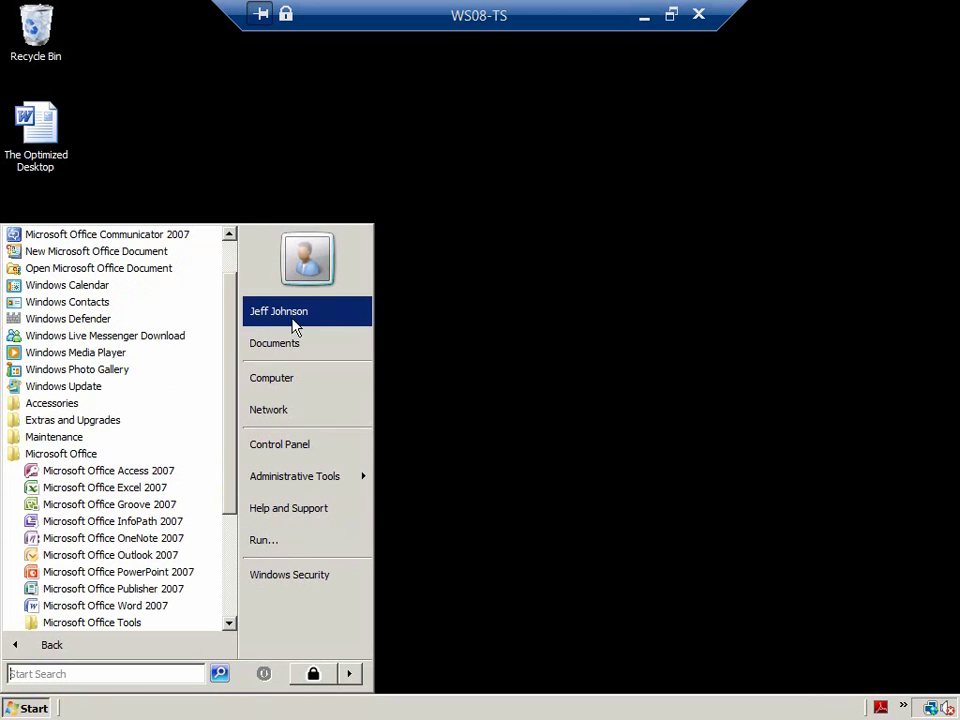
- Inspect the Documents folder's properties and its network location
{"action": "right_click", "coordinate": [300, 344]}
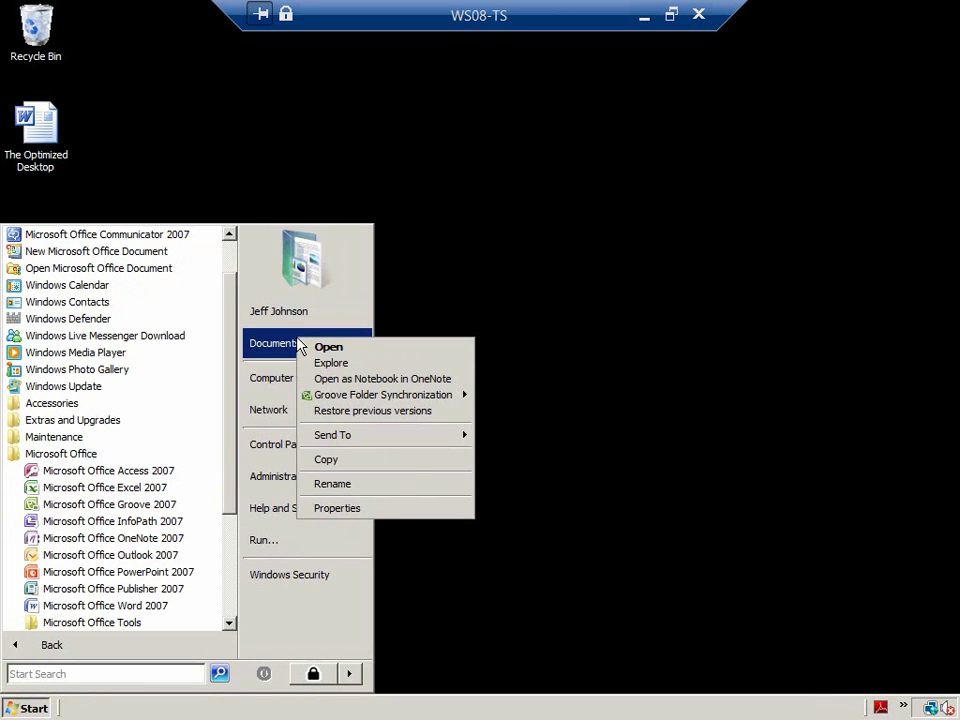
{"action": "left_click", "coordinate": [337, 508]}
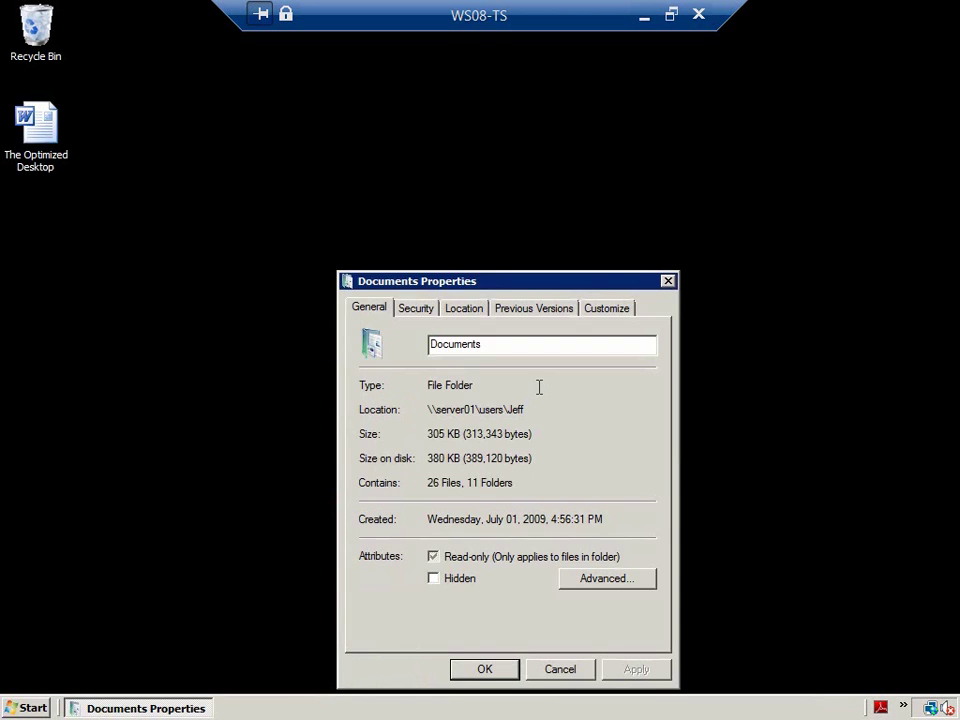
{"action": "left_click_drag", "start_coordinate": [430, 410], "coordinate": [565, 399]}
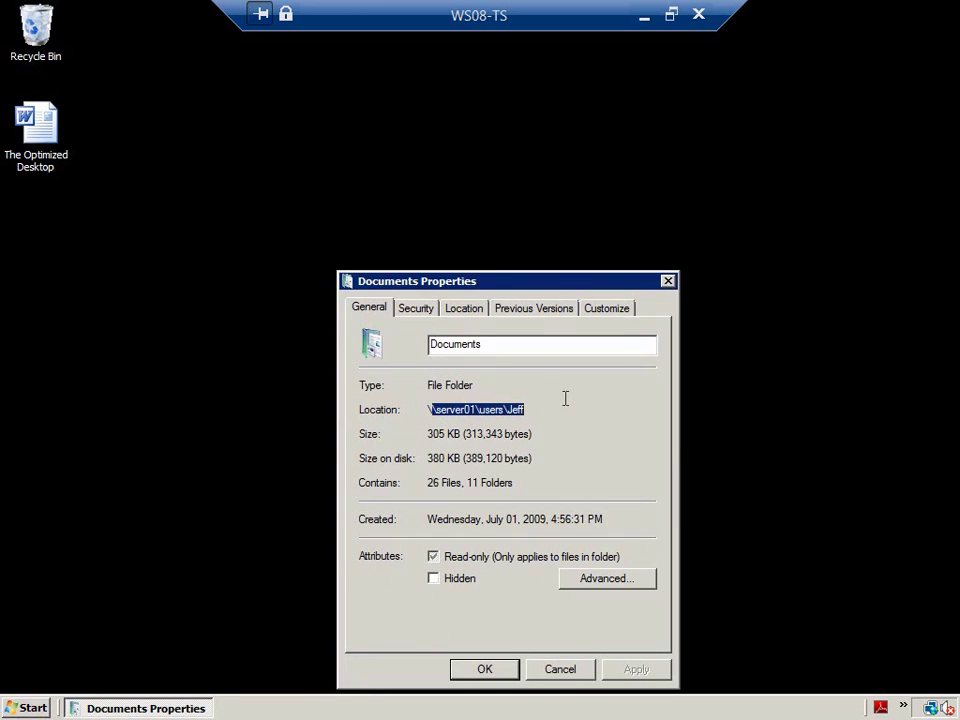
{"action": "left_click", "coordinate": [560, 669]}
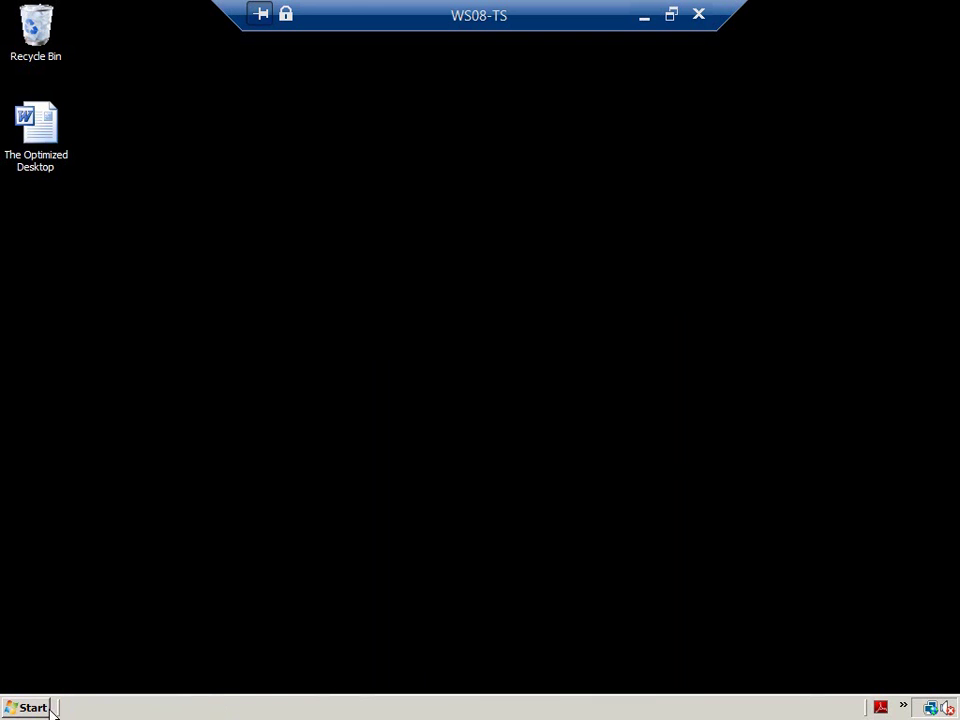
- Move the Family Vacation image from Documents onto the desktop
{"action": "key", "text": "super"}
{"action": "left_click", "coordinate": [274, 345]}
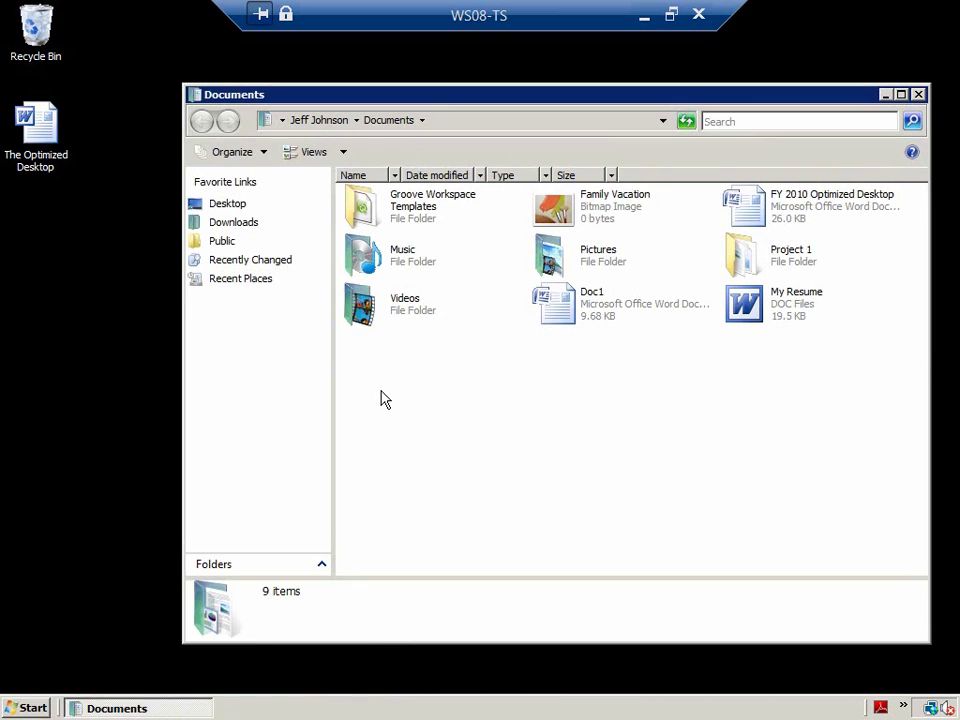
{"action": "left_click_drag", "start_coordinate": [556, 207], "coordinate": [62, 314]}
{"action": "left_click", "coordinate": [86, 331]}
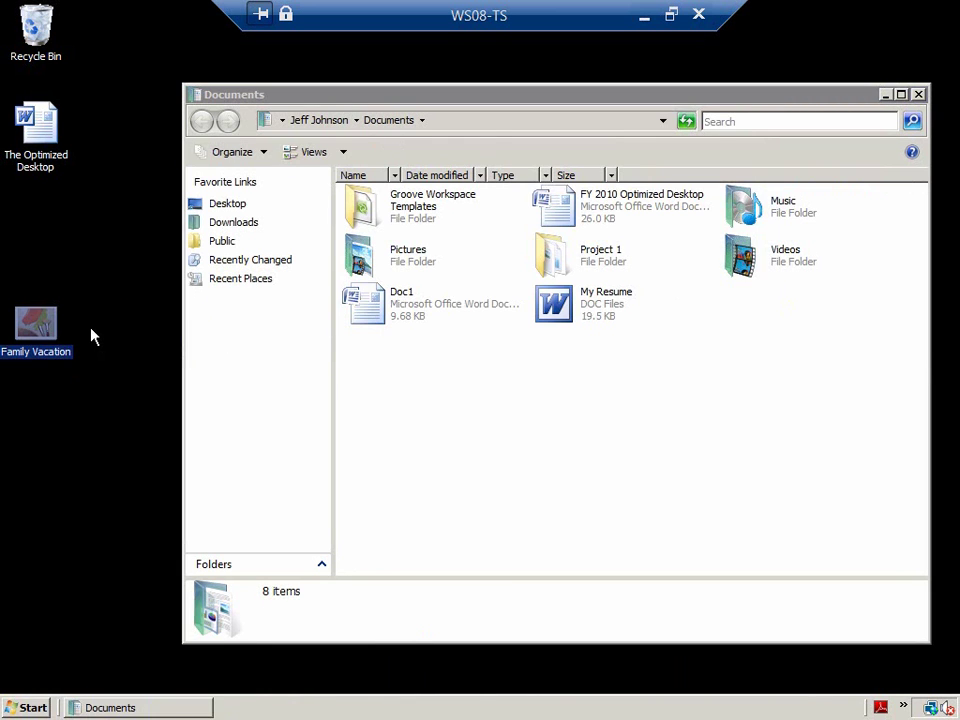
- Open the document, bold the 'Securely access operating systems as a service' bullet, then open Print
{"action": "left_click", "coordinate": [568, 207]}
{"action": "double_click", "coordinate": [568, 207]}
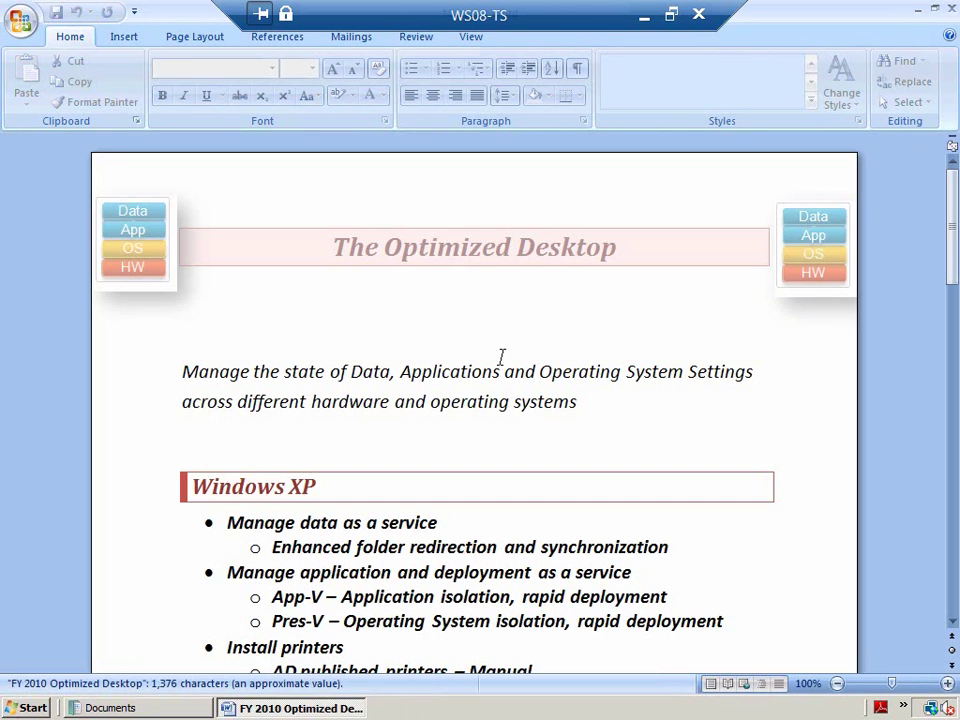
{"action": "left_click_drag", "start_coordinate": [952, 188], "coordinate": [952, 528]}
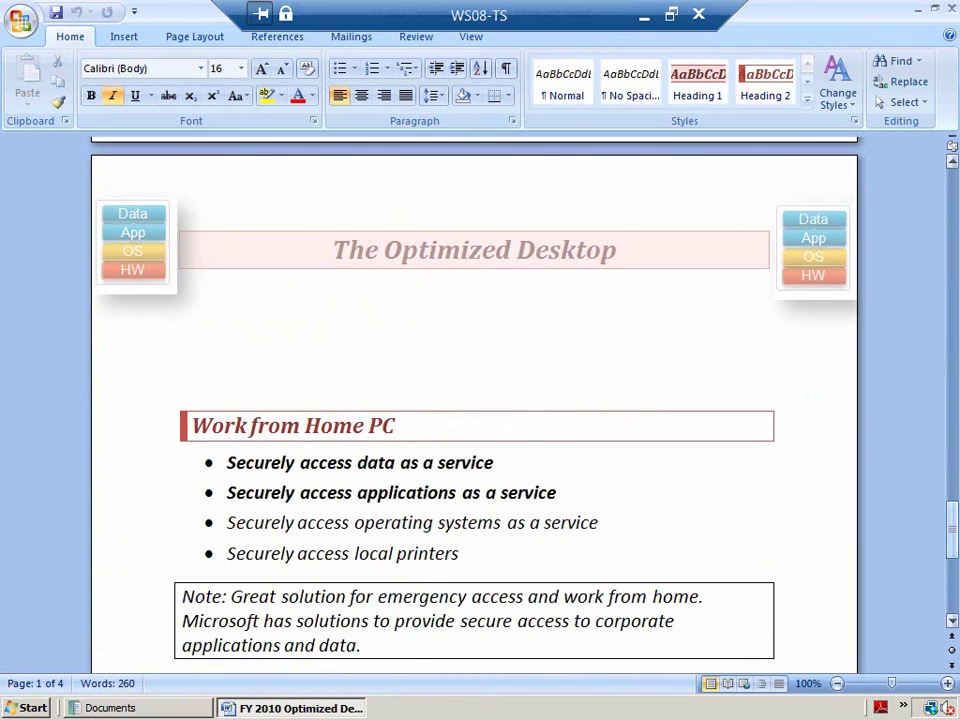
{"action": "left_click", "coordinate": [100, 525]}
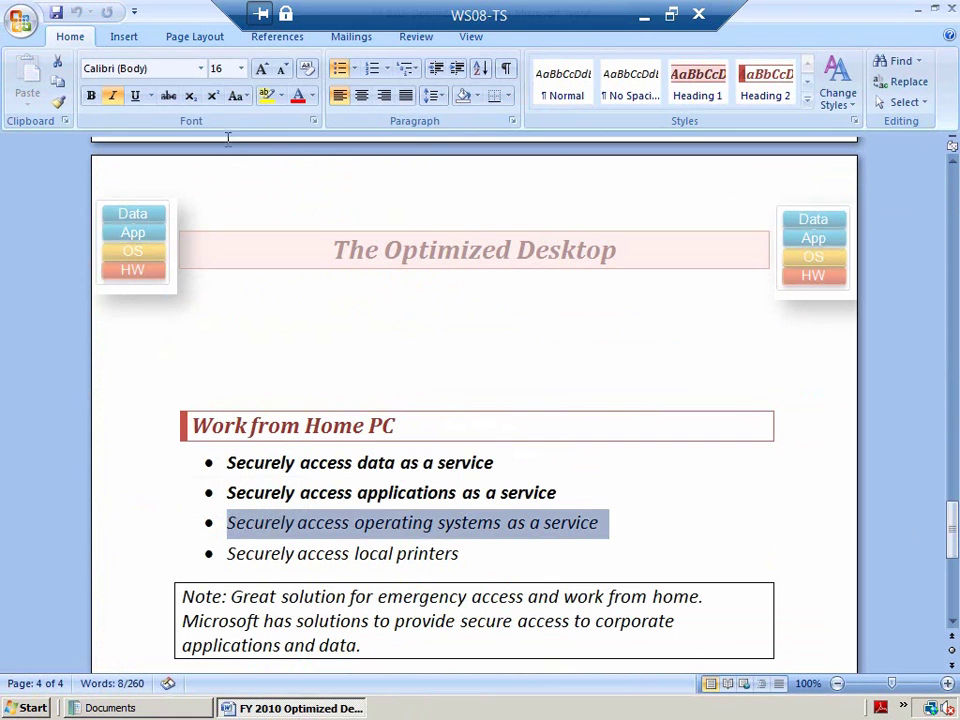
{"action": "left_click", "coordinate": [90, 96]}
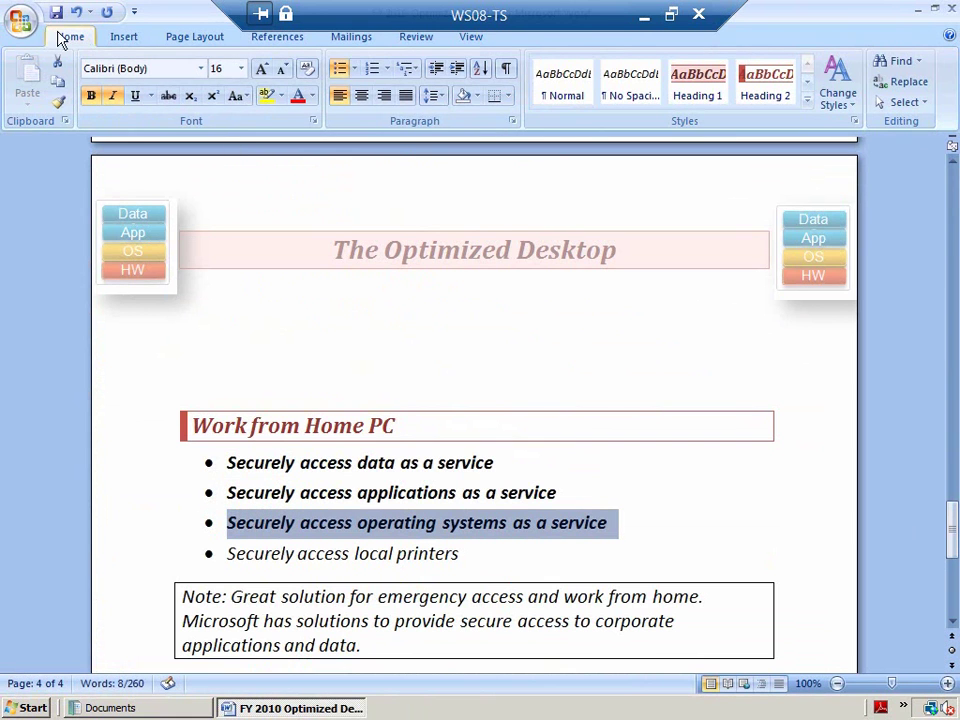
{"action": "left_click", "coordinate": [20, 21]}
{"action": "left_click", "coordinate": [68, 242]}
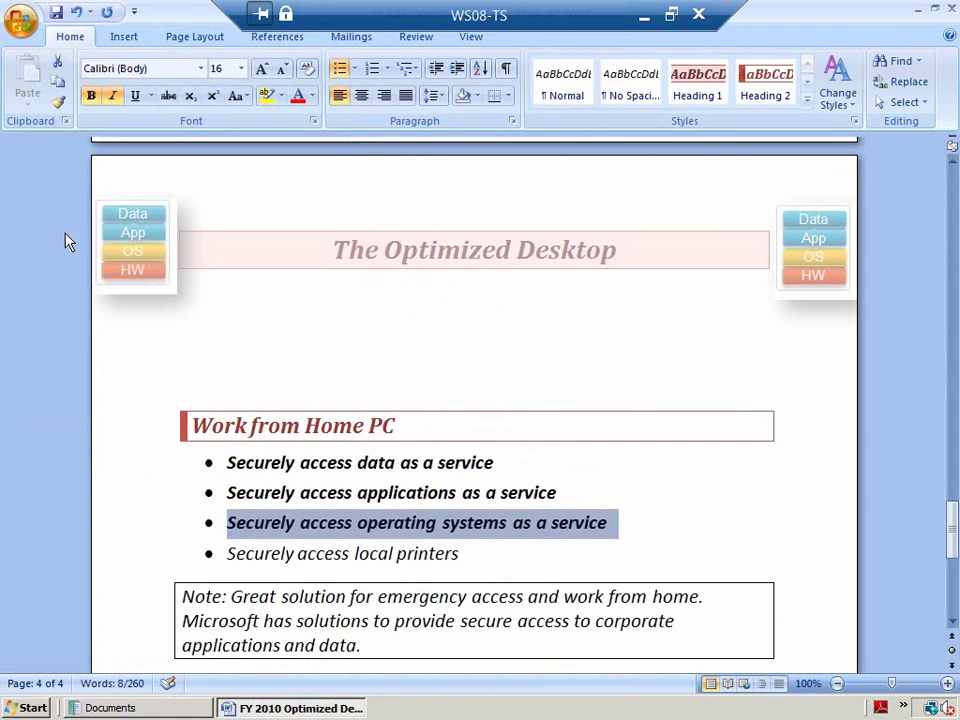
- Print to the Canon Inkjet iP100, then close Word and save the changes
{"action": "left_click", "coordinate": [548, 196]}
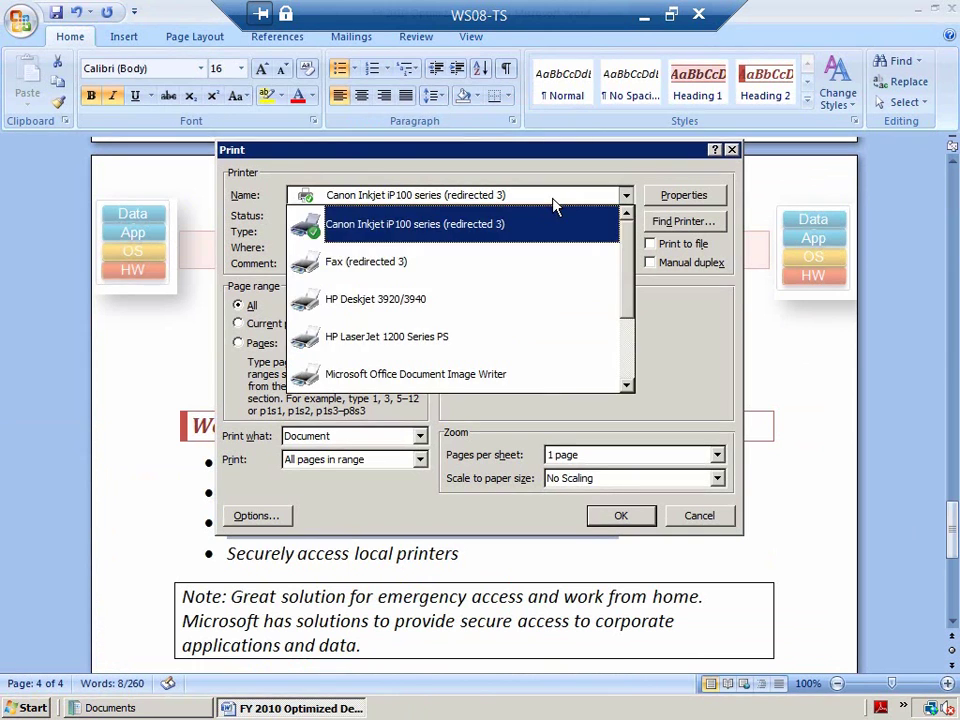
{"action": "left_click", "coordinate": [555, 204]}
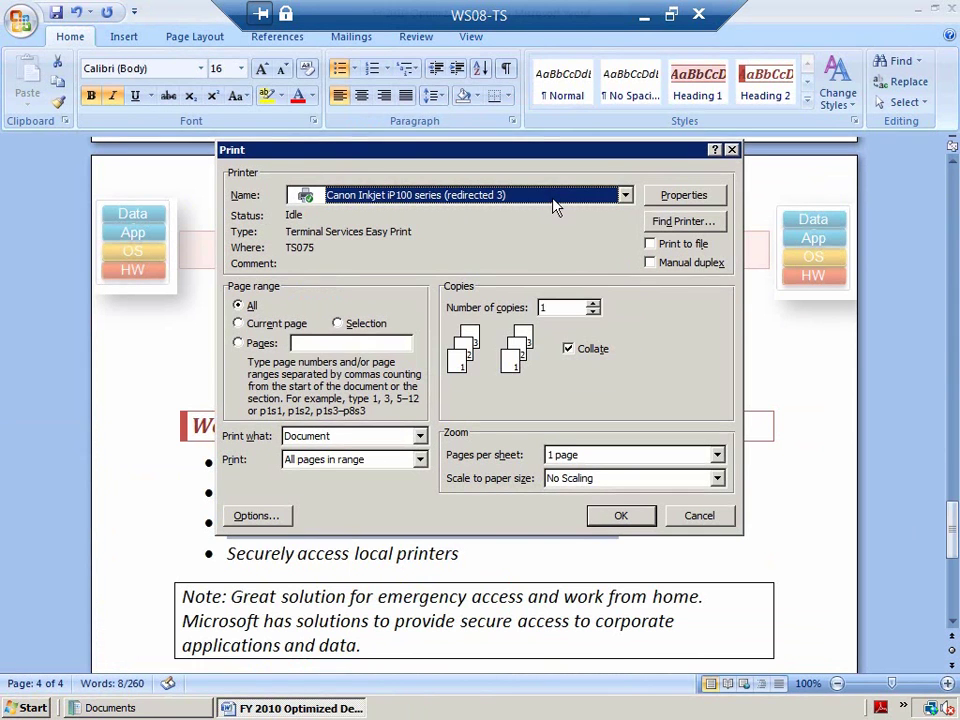
{"action": "left_click", "coordinate": [619, 516]}
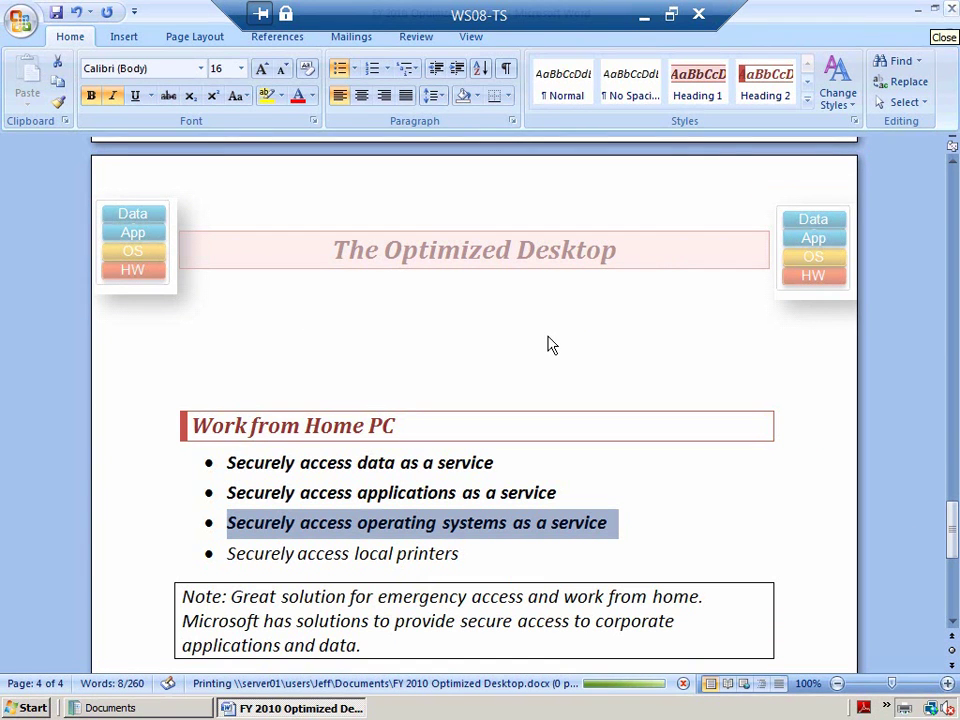
{"action": "left_click", "coordinate": [950, 9]}
{"action": "left_click", "coordinate": [403, 398]}
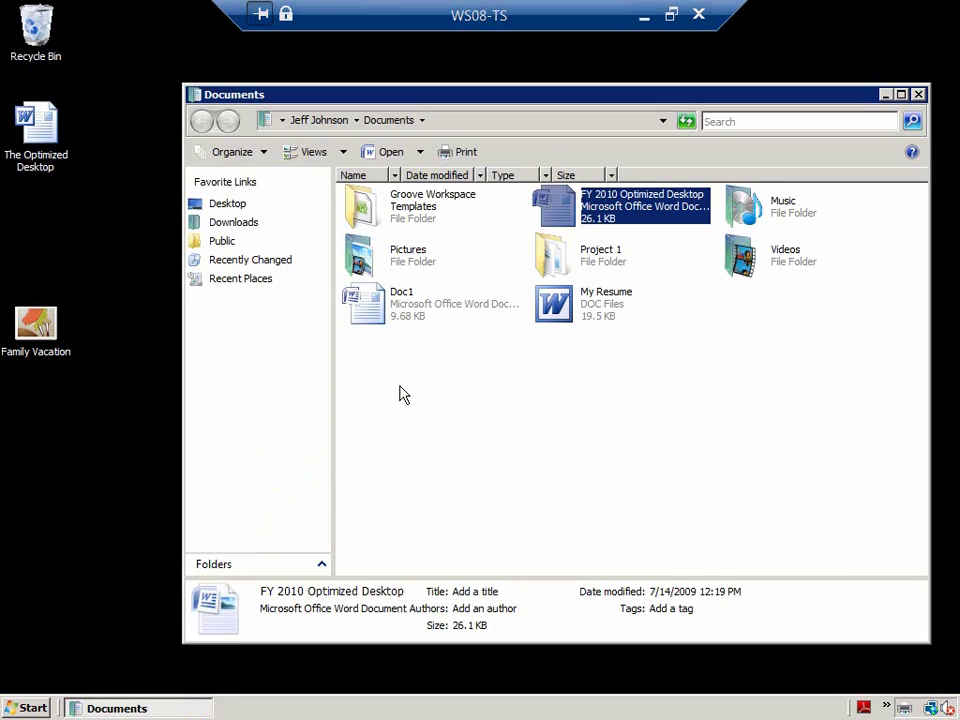
- Close the Documents window and log off the Windows Server 2008 session
{"action": "left_click", "coordinate": [918, 95]}
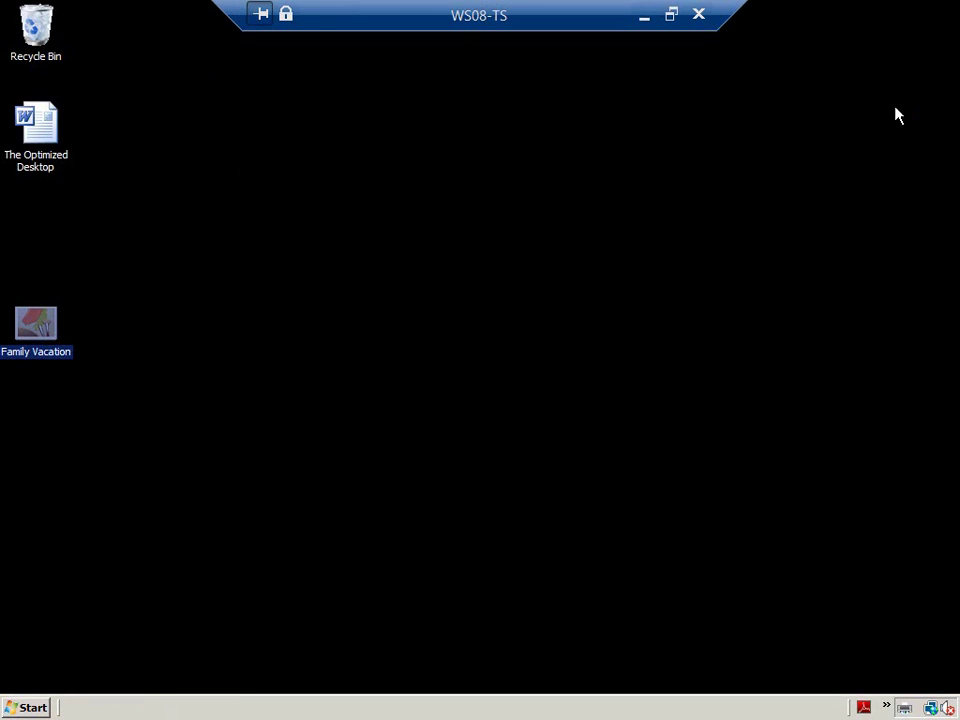
{"action": "left_click", "coordinate": [28, 707]}
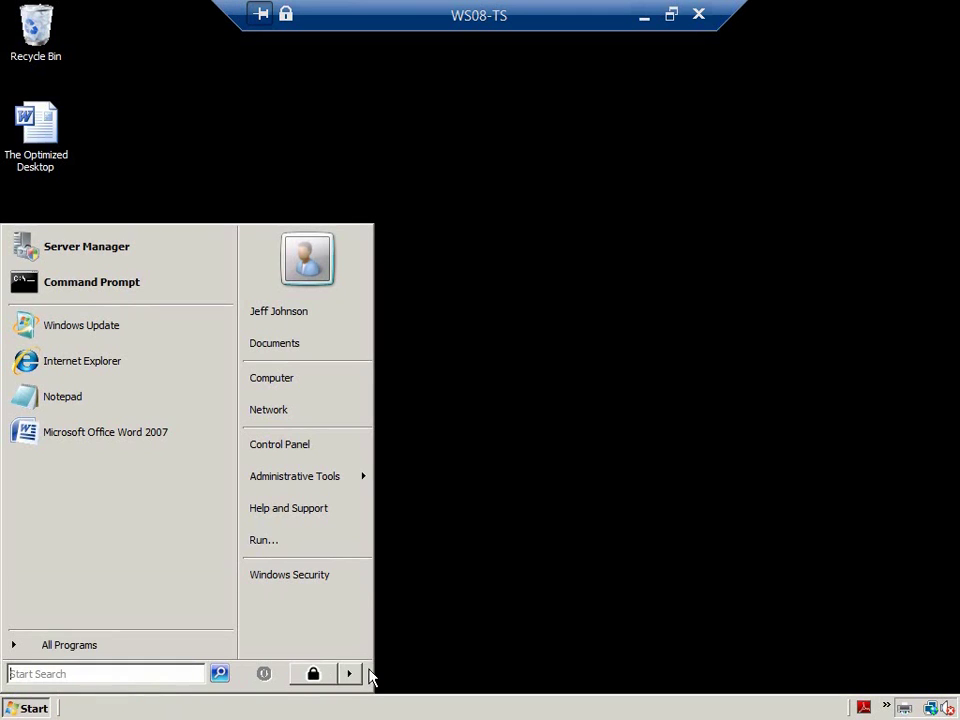
{"action": "left_click", "coordinate": [350, 674]}
{"action": "left_click", "coordinate": [398, 605]}
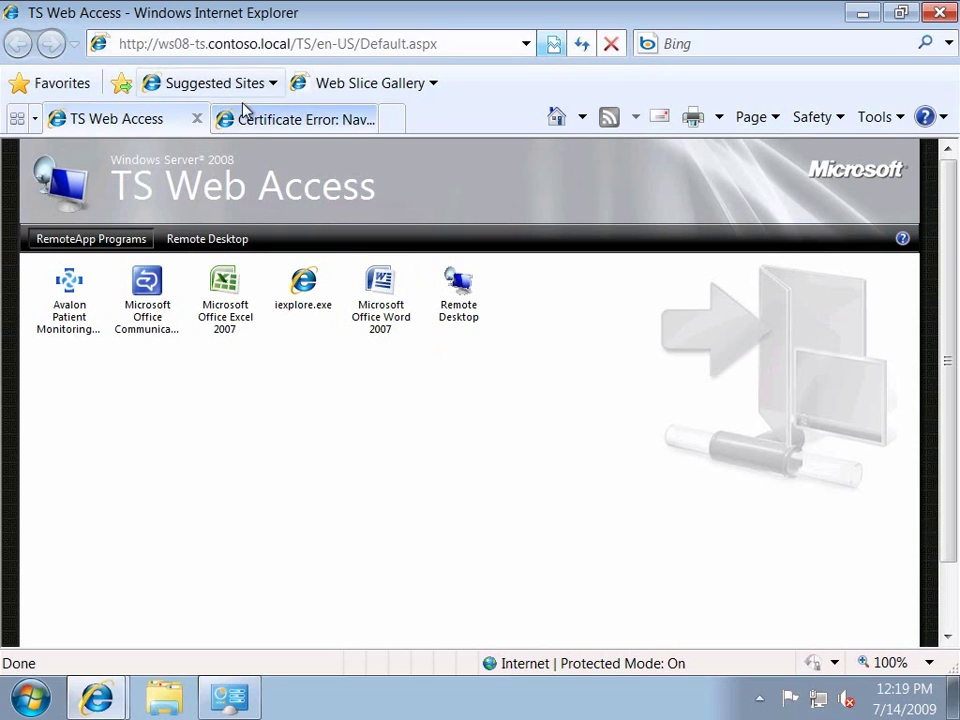
- Continue past the certificate warning, sign in with domain credentials, and dismiss the Connected notification
{"action": "left_click", "coordinate": [255, 122]}
{"action": "left_click", "coordinate": [193, 385]}
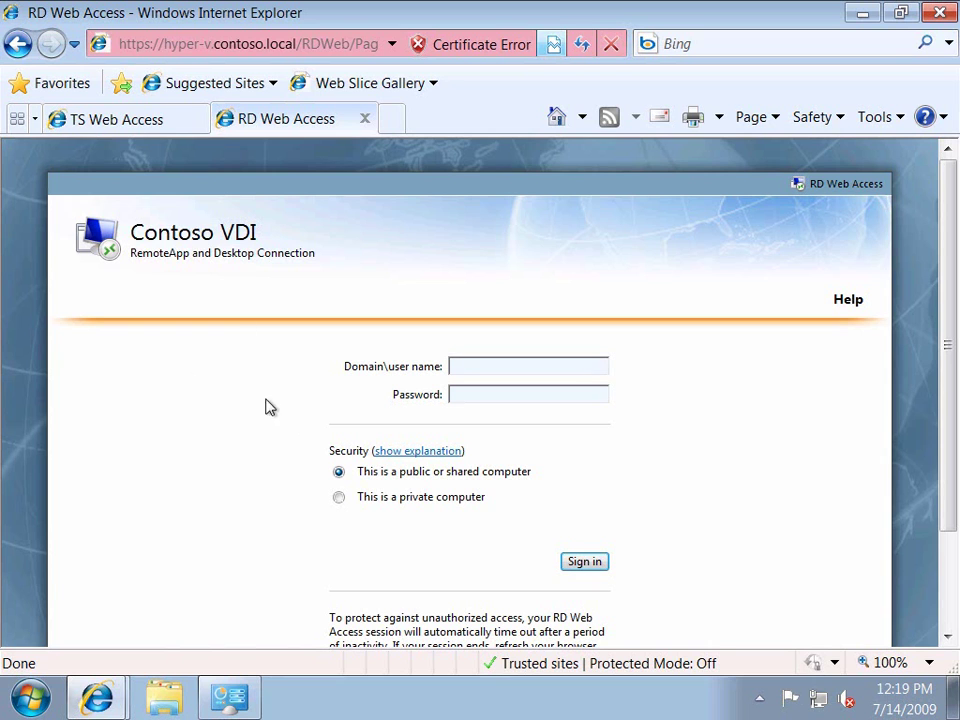
{"action": "left_click_drag", "start_coordinate": [131, 232], "coordinate": [258, 234]}
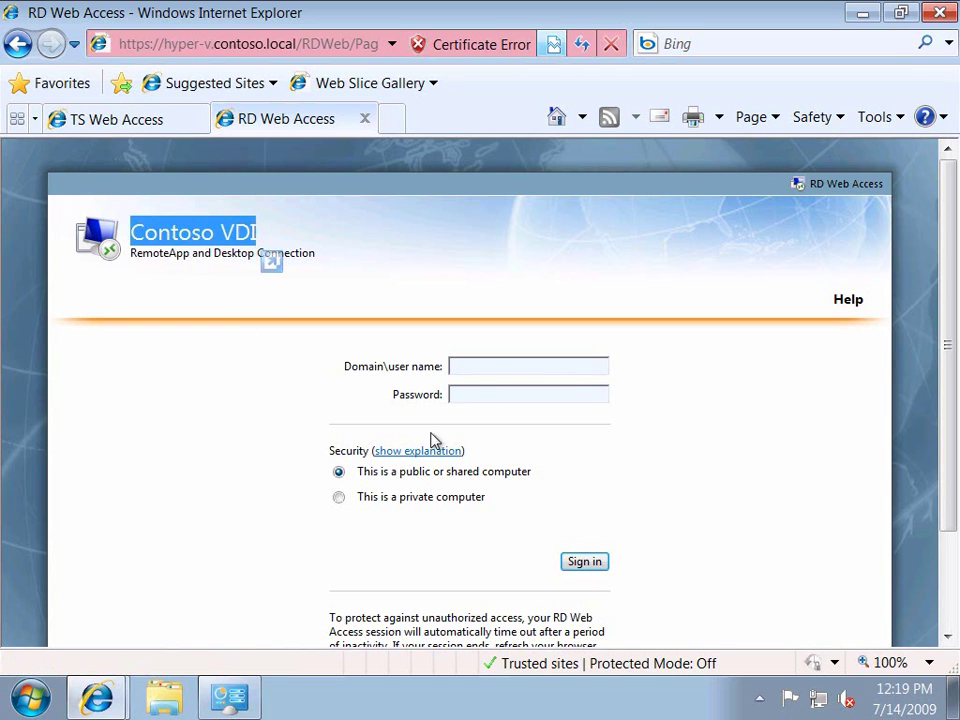
{"action": "left_click", "coordinate": [496, 371]}
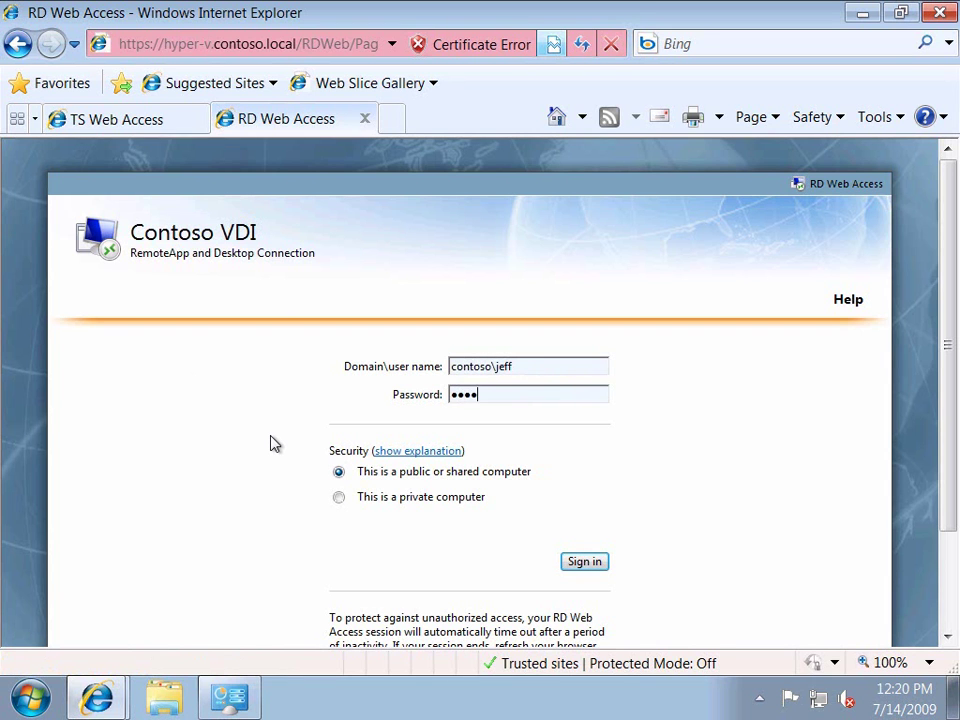
{"action": "key", "text": "Return"}
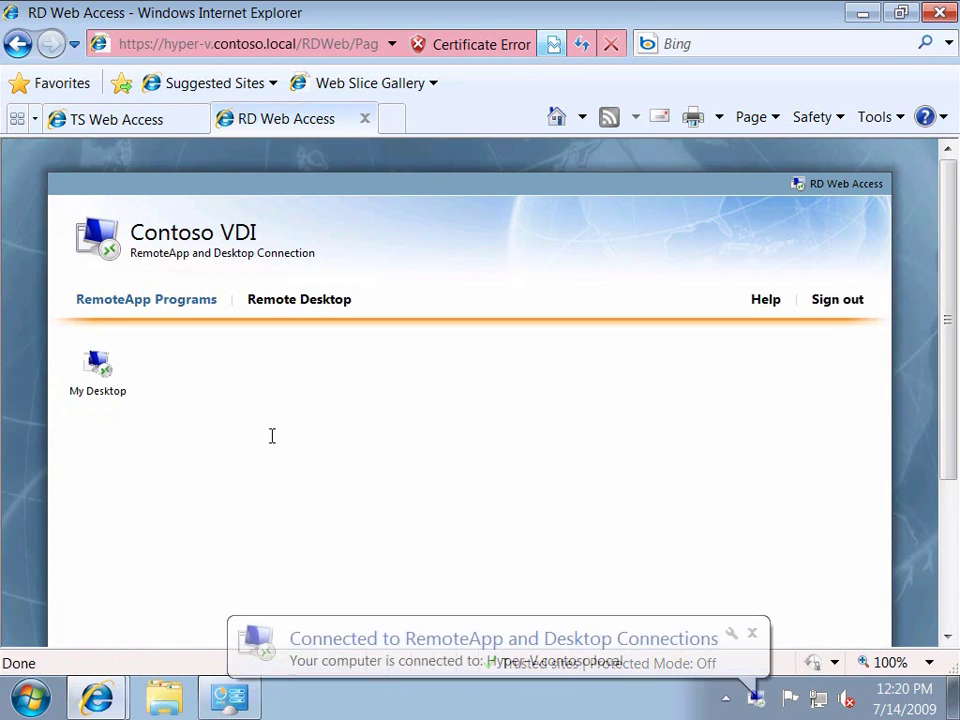
{"action": "left_click", "coordinate": [752, 633]}
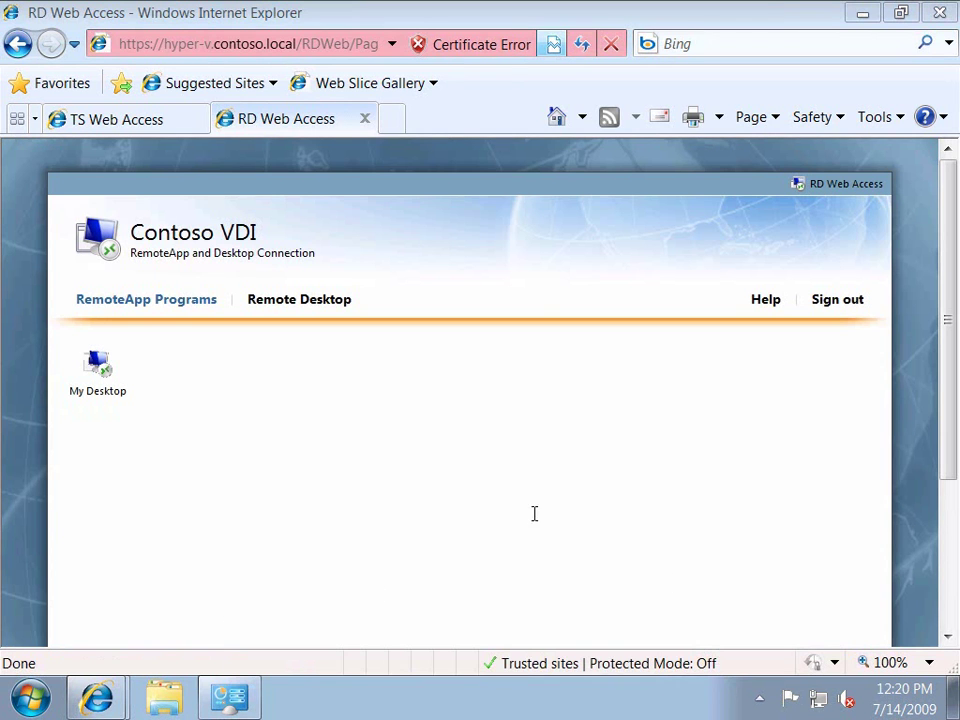
- Launch My Desktop and sign in with the contoso domain account and password
{"action": "left_click", "coordinate": [101, 377]}
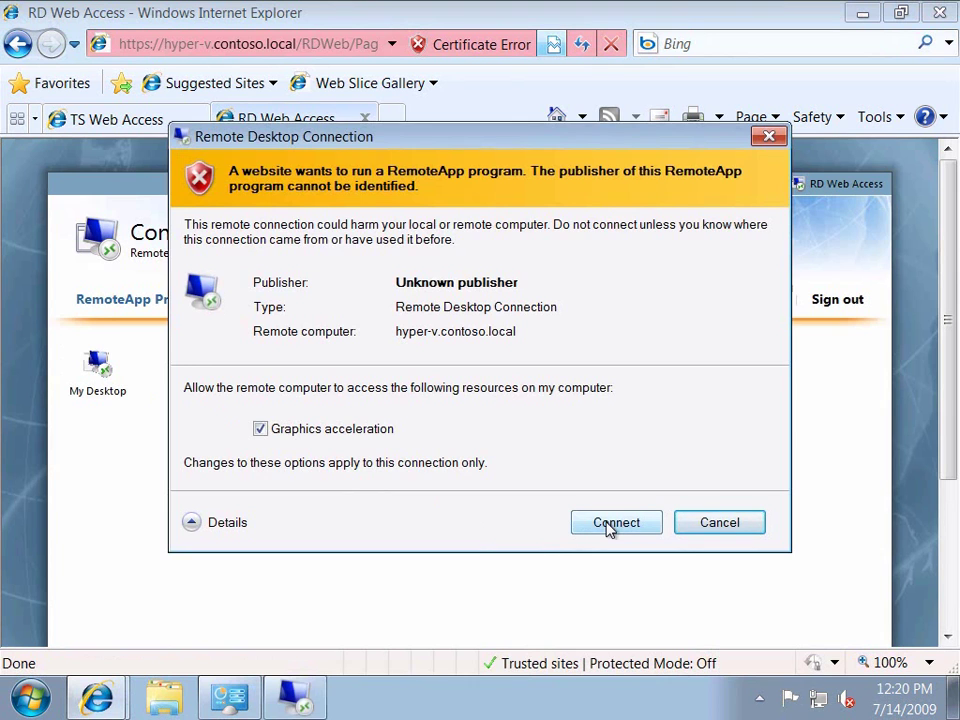
{"action": "left_click", "coordinate": [612, 524]}
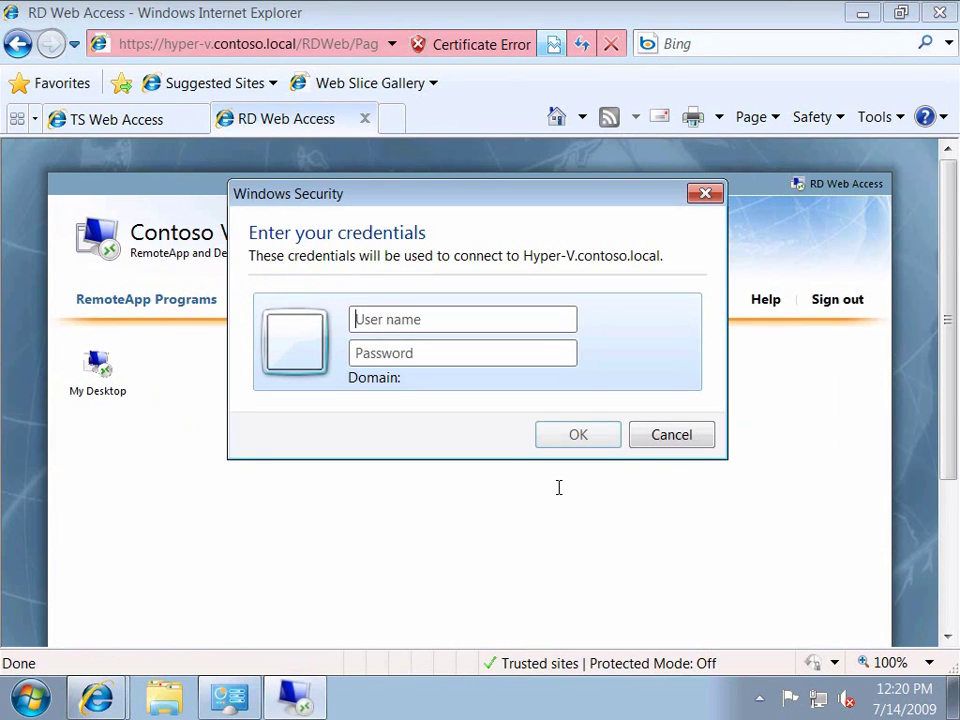
{"action": "type", "text": "cont"}
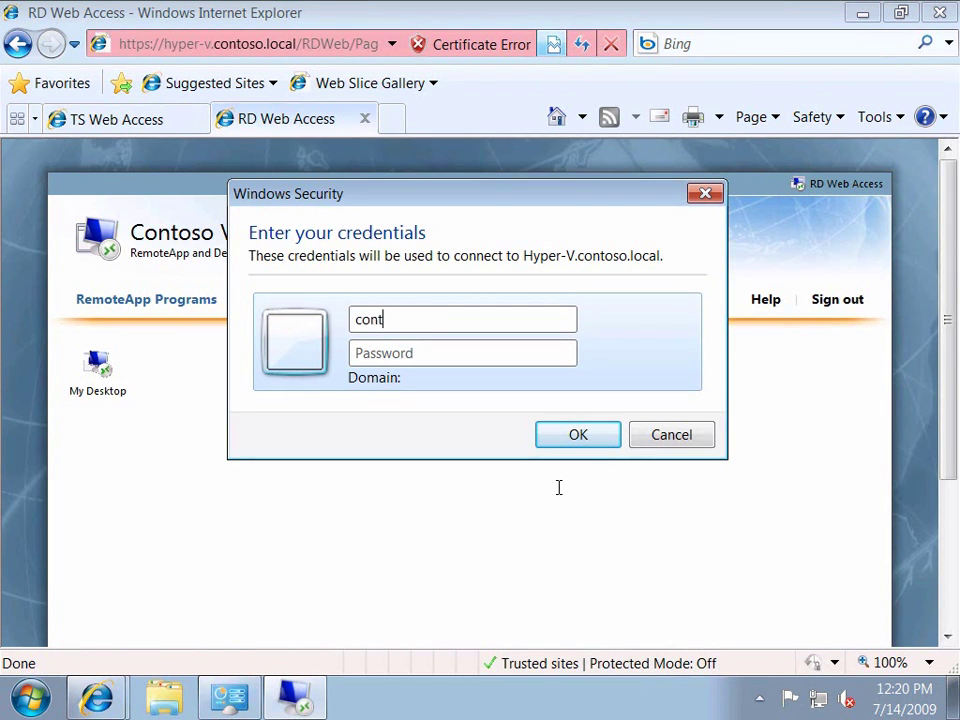
{"action": "type", "text": "oso\\jeff"}
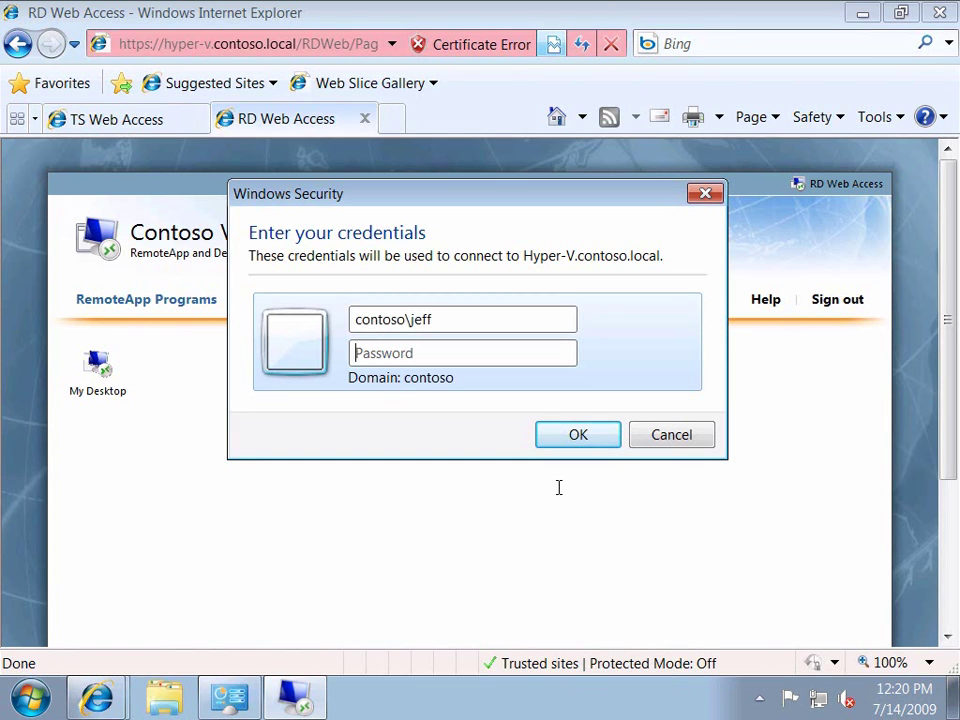
{"action": "key", "text": "Tab"}
{"action": "type", "text": "Pa$$w0r"}
{"action": "key", "text": "Return"}
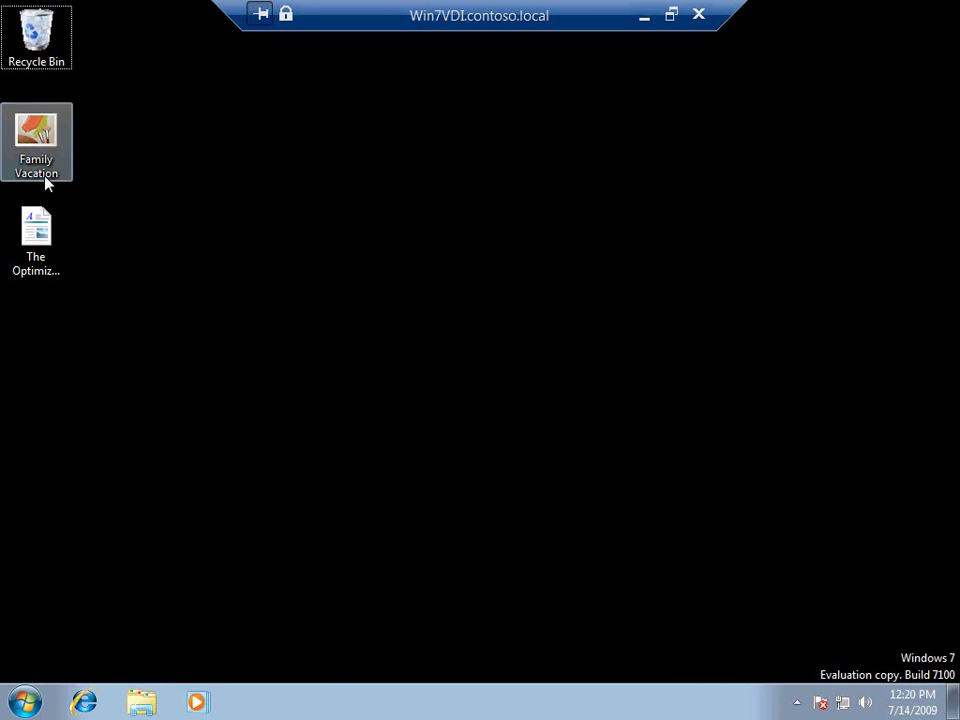
- Browse All Programs in the Start menu, expanding the Office 2007, Office 2003 and Adobe folders
{"action": "left_click", "coordinate": [36, 238]}
{"action": "left_click", "coordinate": [26, 703]}
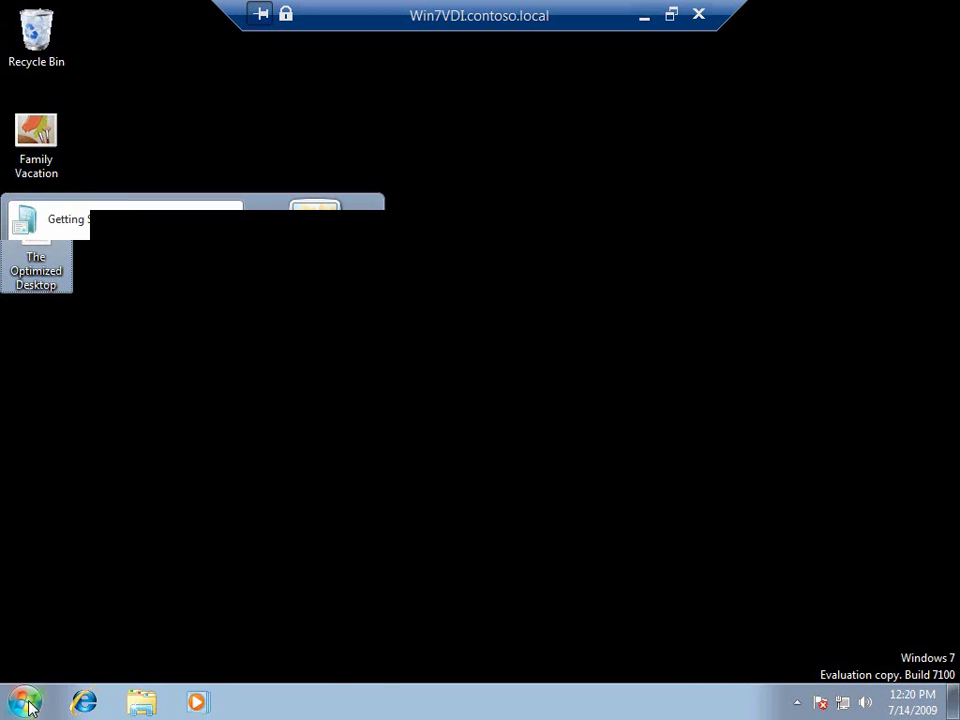
{"action": "left_click", "coordinate": [80, 618]}
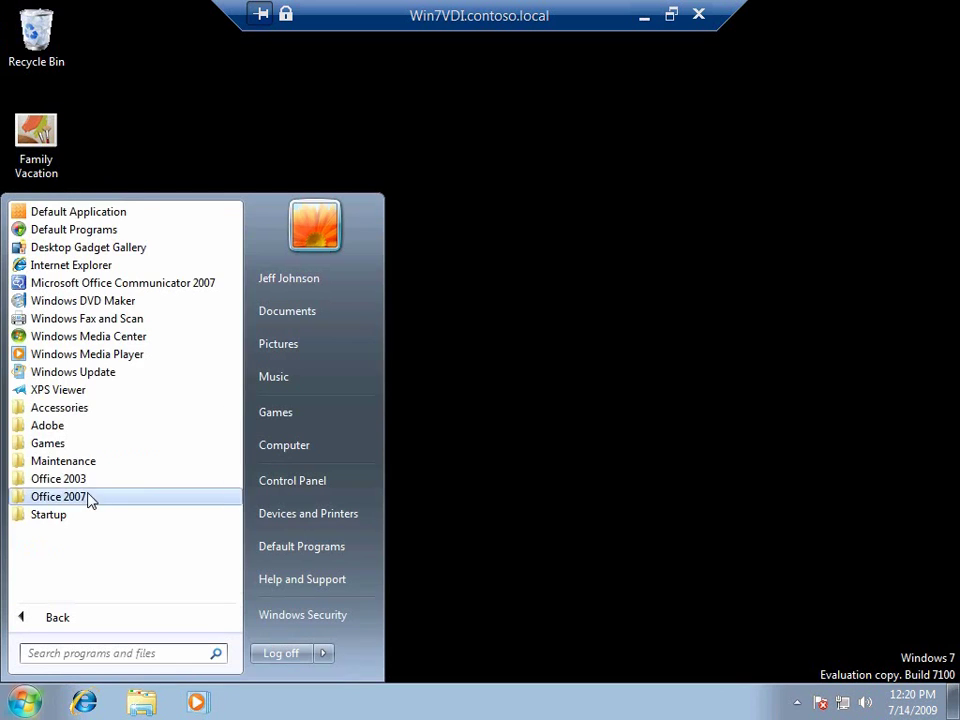
{"action": "left_click", "coordinate": [89, 498]}
{"action": "left_click", "coordinate": [75, 426]}
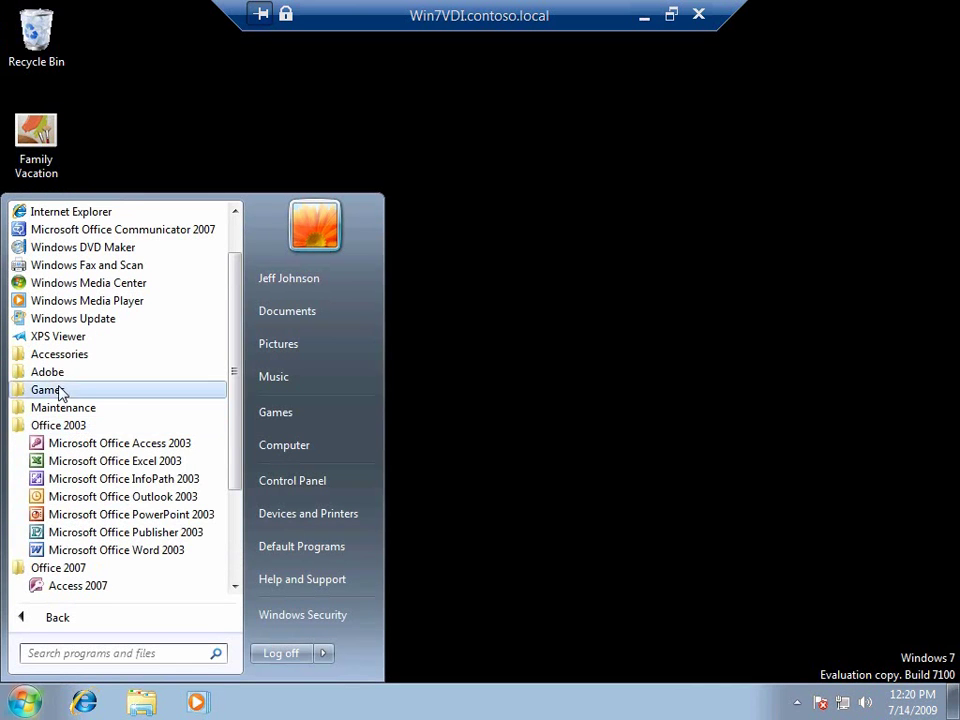
{"action": "left_click", "coordinate": [56, 372]}
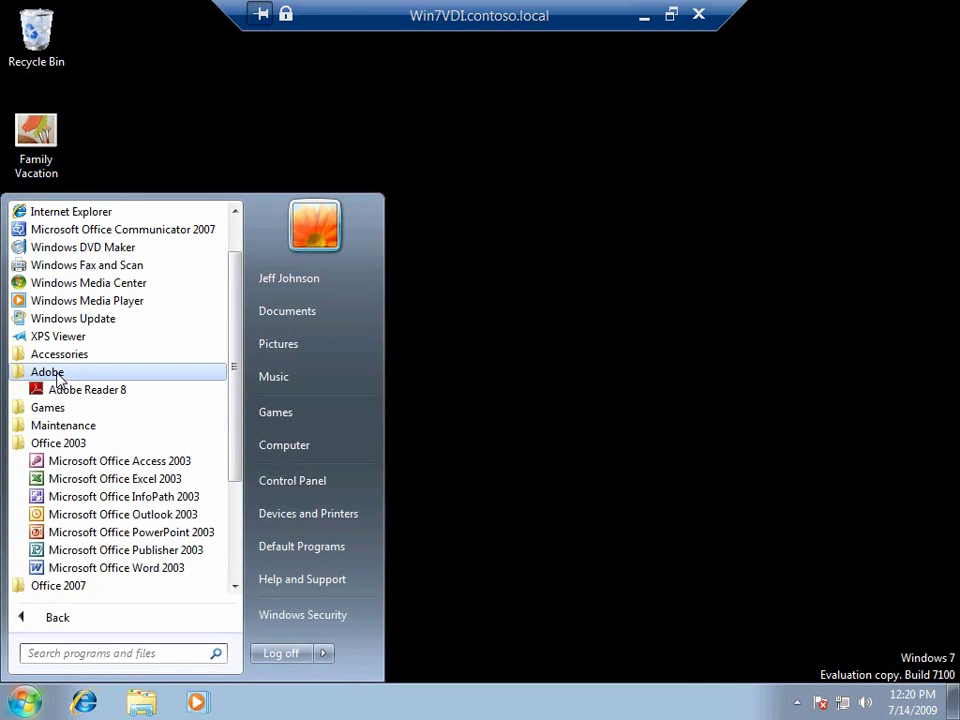
- View the Documents library properties, close them, and open Documents from the Start menu
{"action": "right_click", "coordinate": [280, 311]}
{"action": "left_click", "coordinate": [341, 459]}
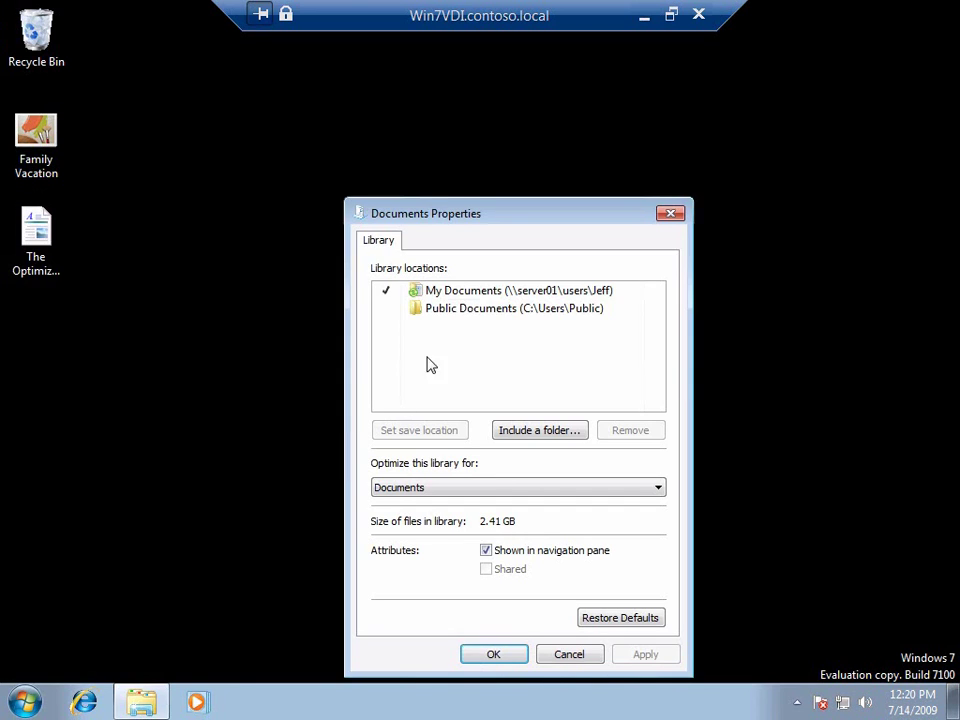
{"action": "left_click", "coordinate": [493, 654]}
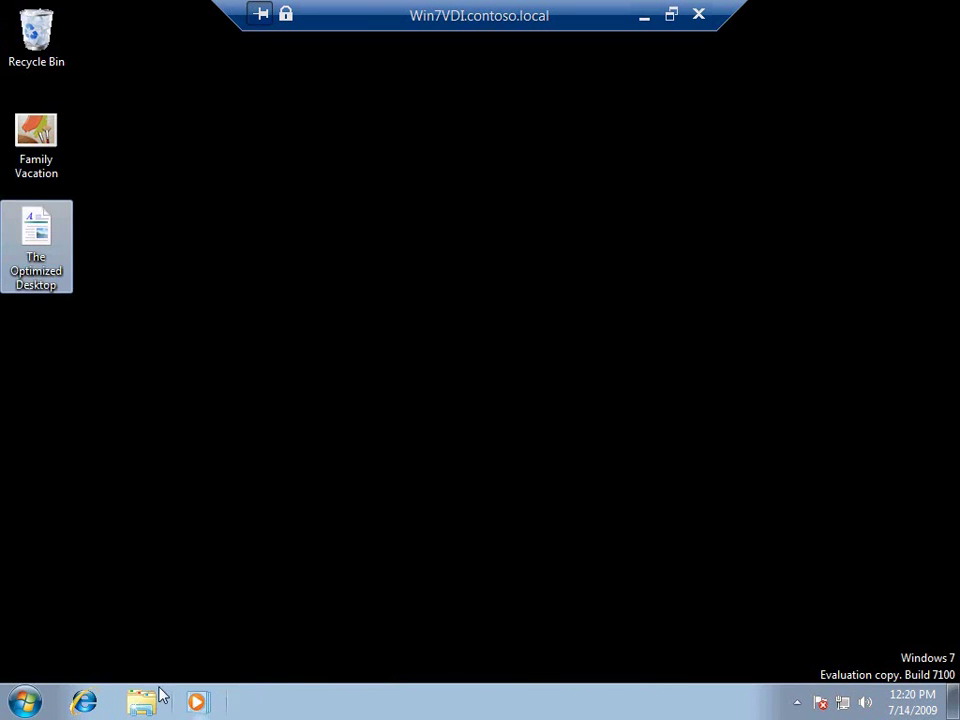
{"action": "left_click", "coordinate": [24, 702]}
{"action": "left_click", "coordinate": [287, 311]}
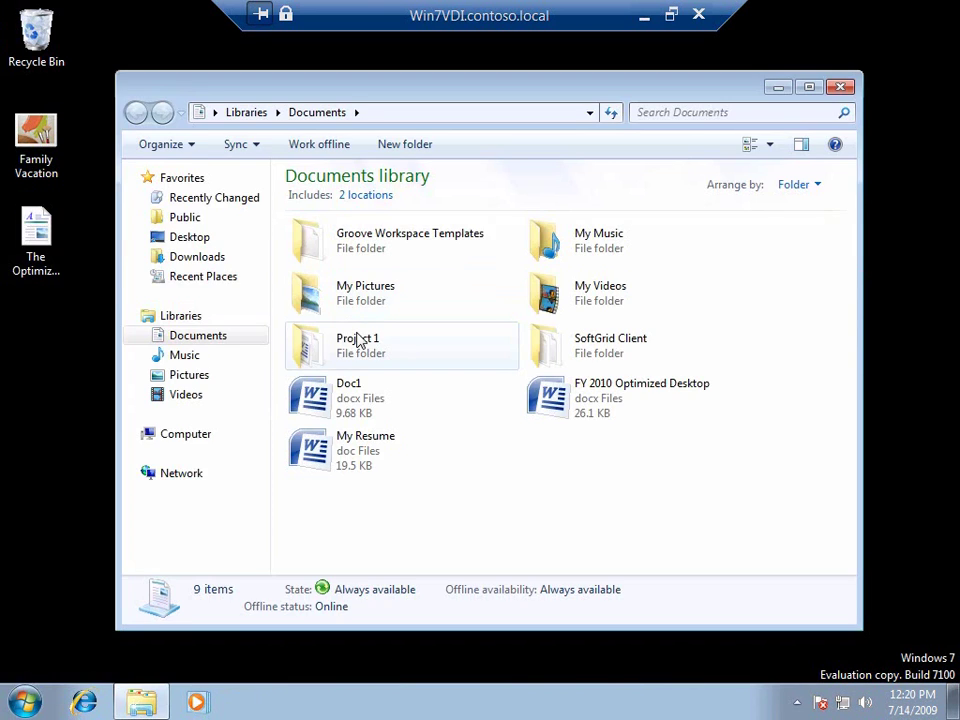
- Open FY 2010 Optimized Desktop, scroll to Work from Home PC, and select the Securely access local printers bullet
{"action": "double_click", "coordinate": [566, 400]}
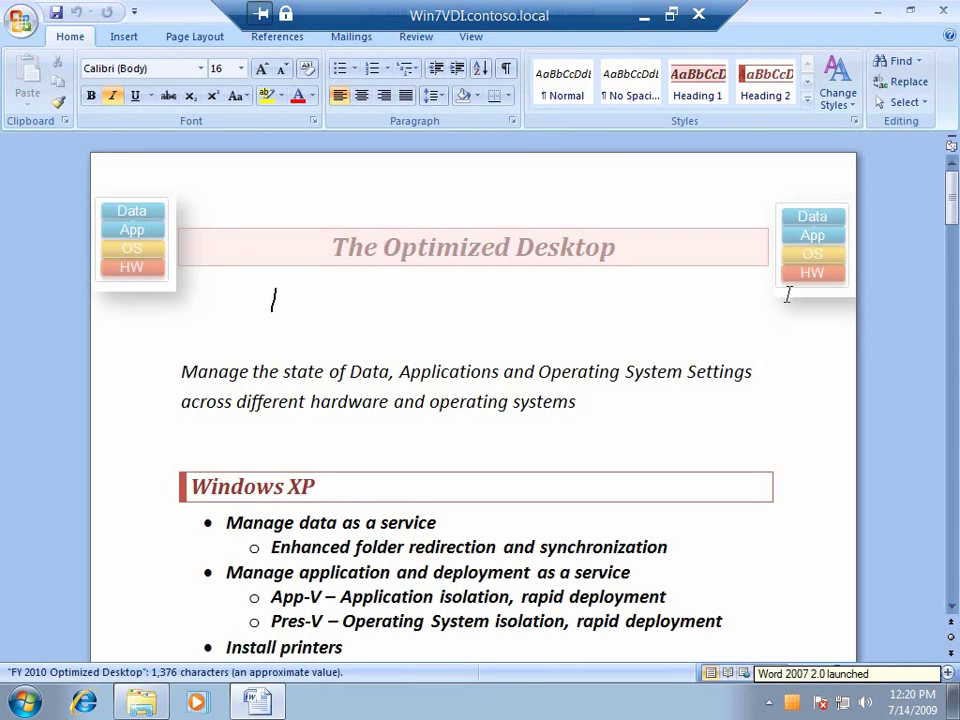
{"action": "left_click_drag", "start_coordinate": [951, 190], "coordinate": [894, 537]}
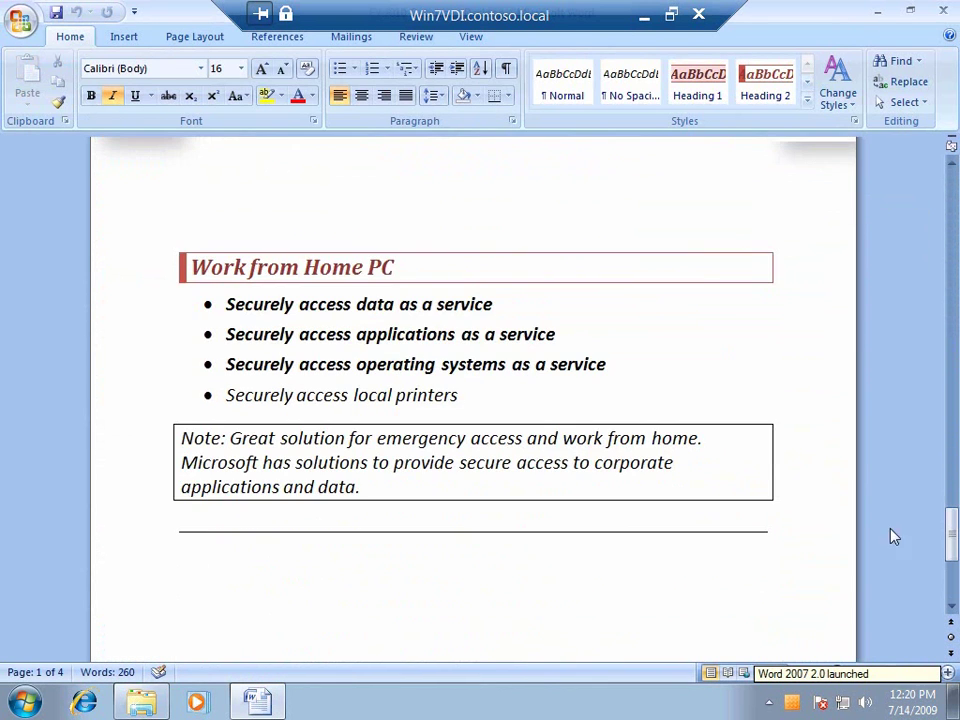
{"action": "left_click", "coordinate": [110, 316]}
{"action": "left_click", "coordinate": [109, 339]}
{"action": "left_click", "coordinate": [109, 364]}
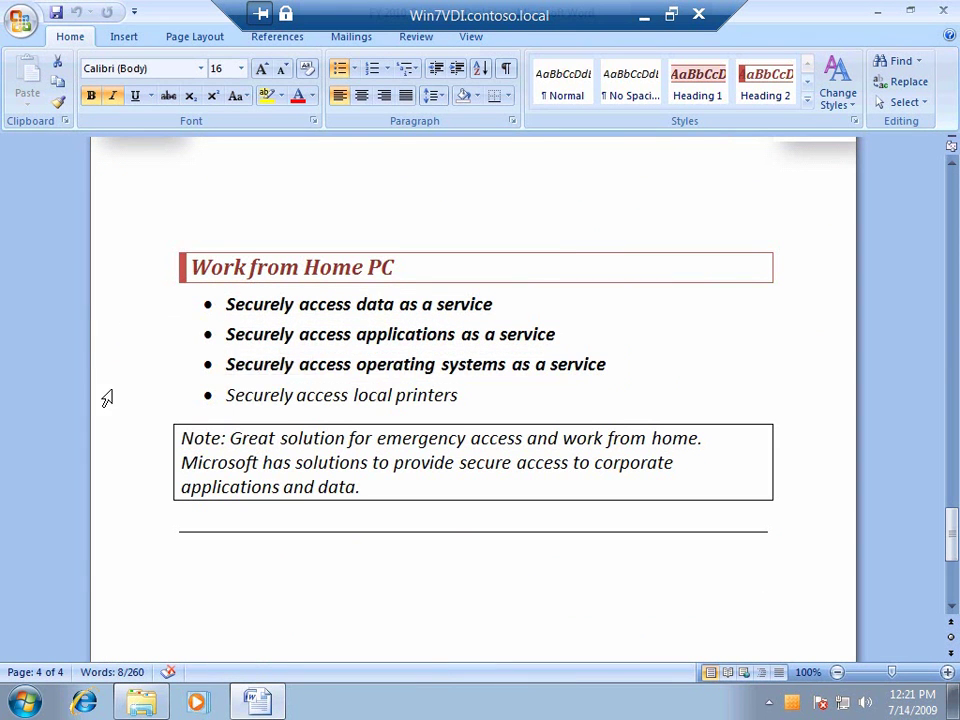
{"action": "left_click", "coordinate": [107, 398]}
- Review the available printers, including HP Deskjet 3920/3940 via WS08-TS, then cancel without printing
{"action": "left_click", "coordinate": [20, 20]}
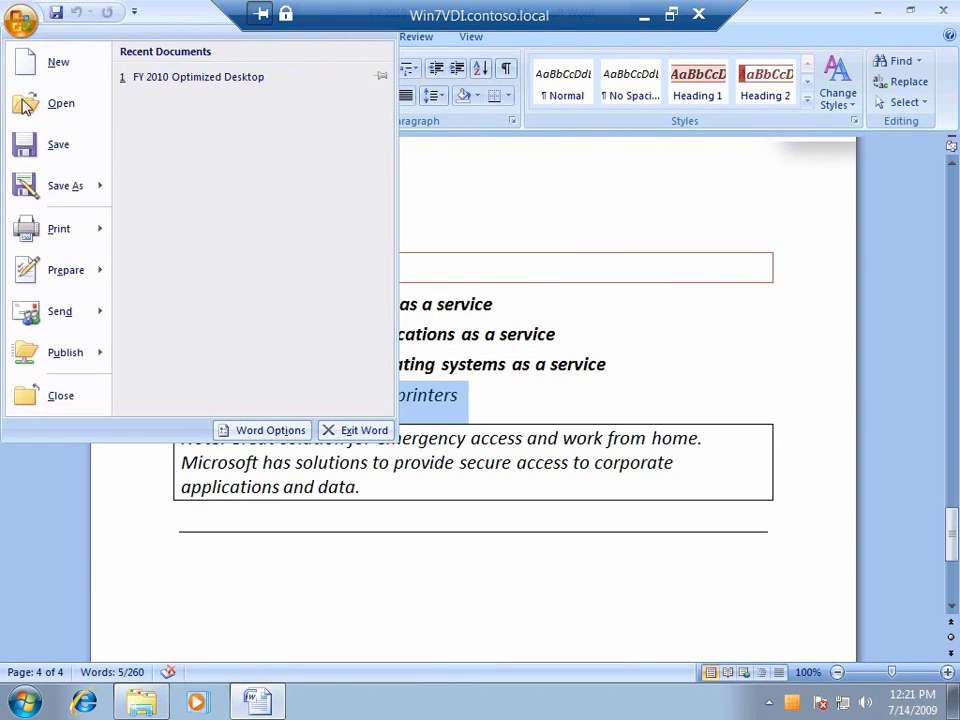
{"action": "left_click", "coordinate": [45, 237]}
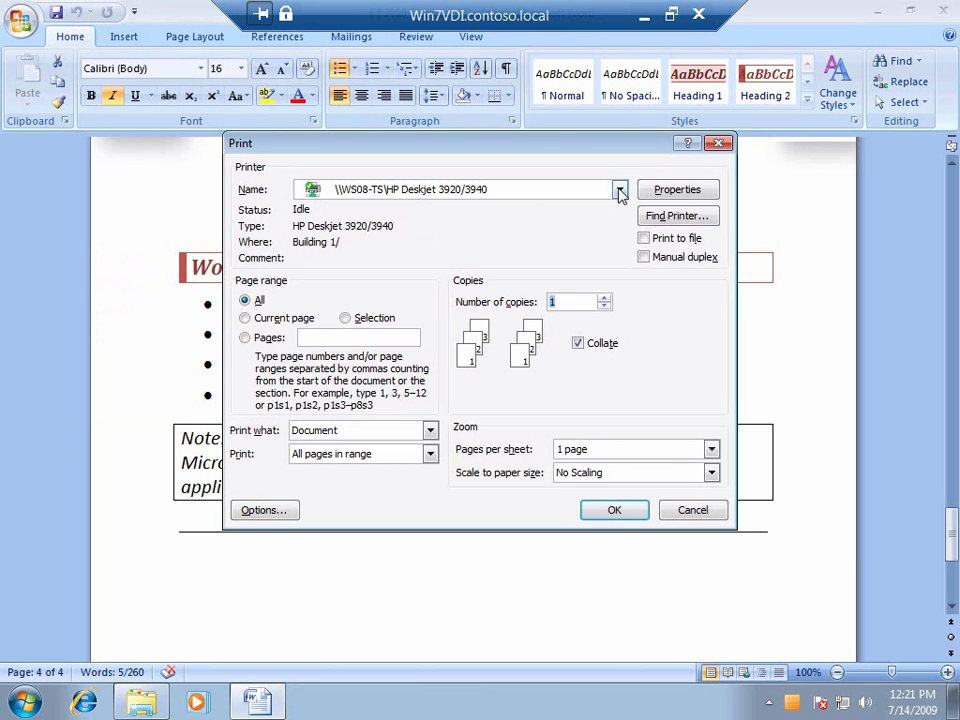
{"action": "left_click", "coordinate": [620, 190]}
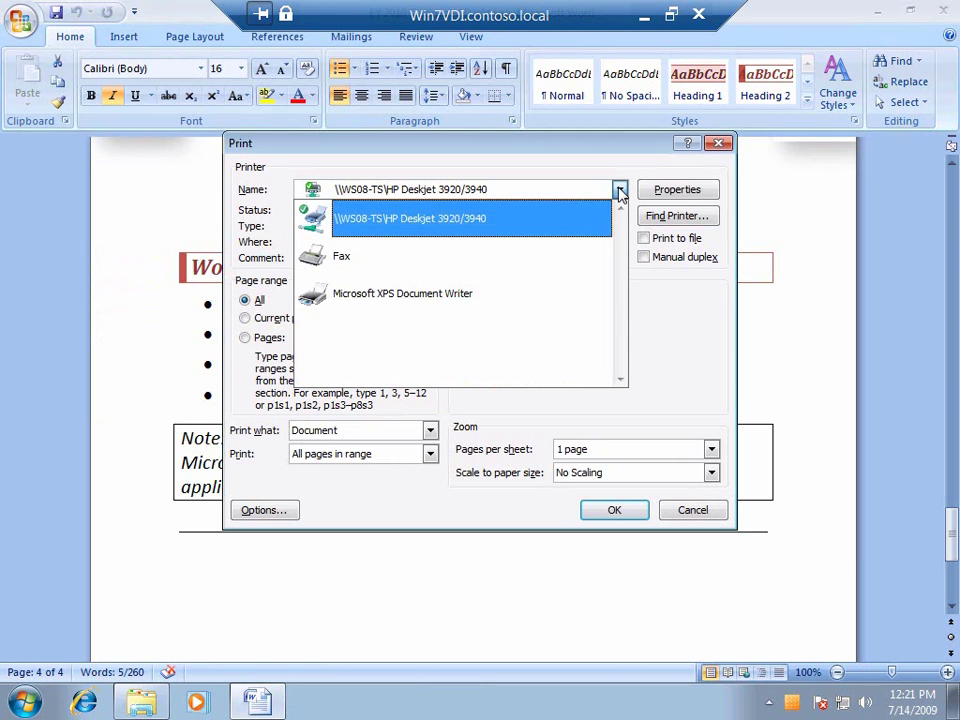
{"action": "left_click", "coordinate": [688, 511]}
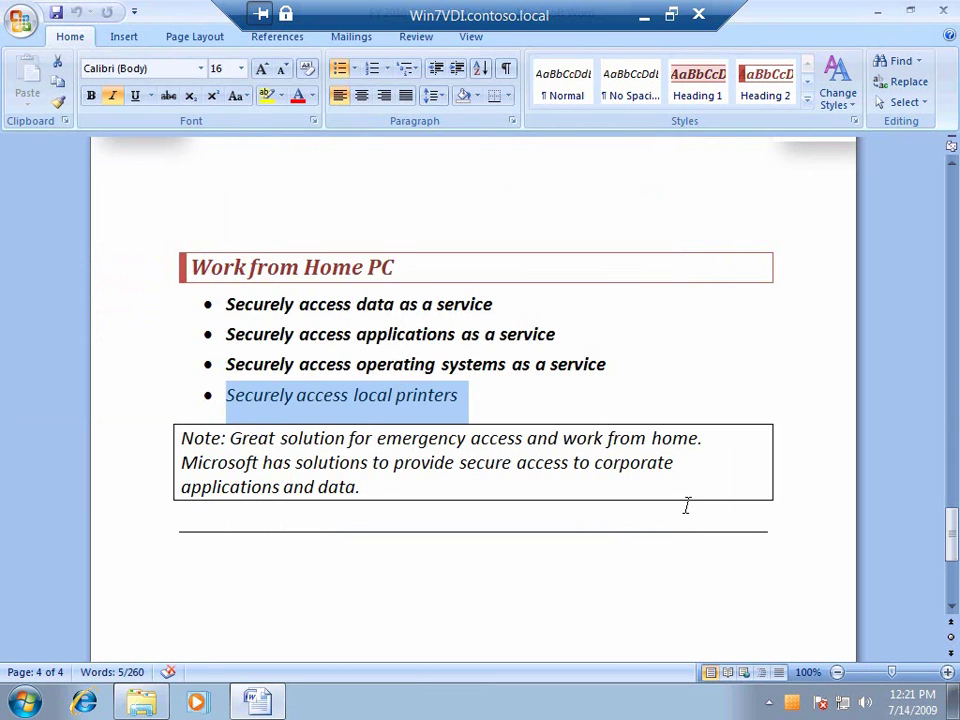
- Bold the Securely access local printers bullet and the note text 'Great solution for emergency access and work from home'
{"action": "left_click", "coordinate": [90, 97]}
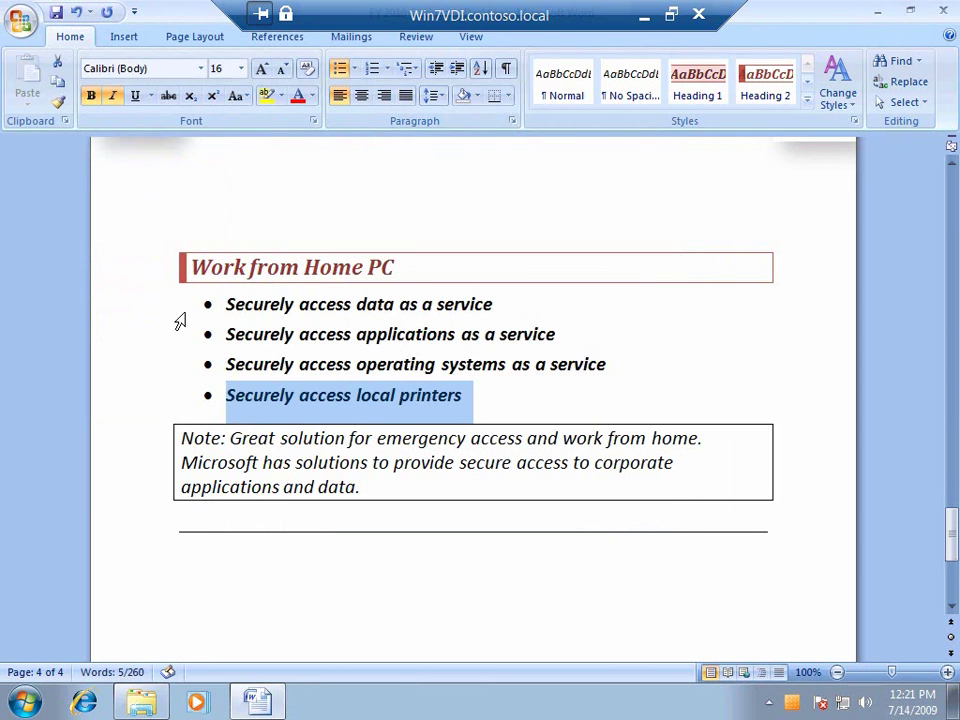
{"action": "left_click", "coordinate": [231, 440]}
{"action": "left_click_drag", "start_coordinate": [231, 440], "coordinate": [698, 438]}
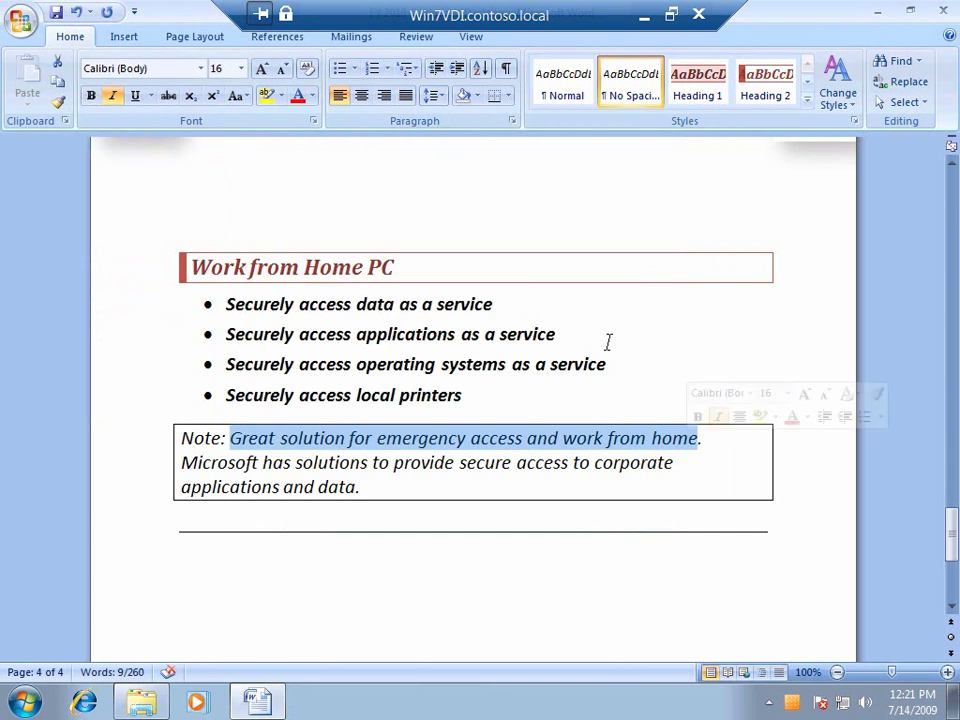
{"action": "left_click", "coordinate": [90, 96]}
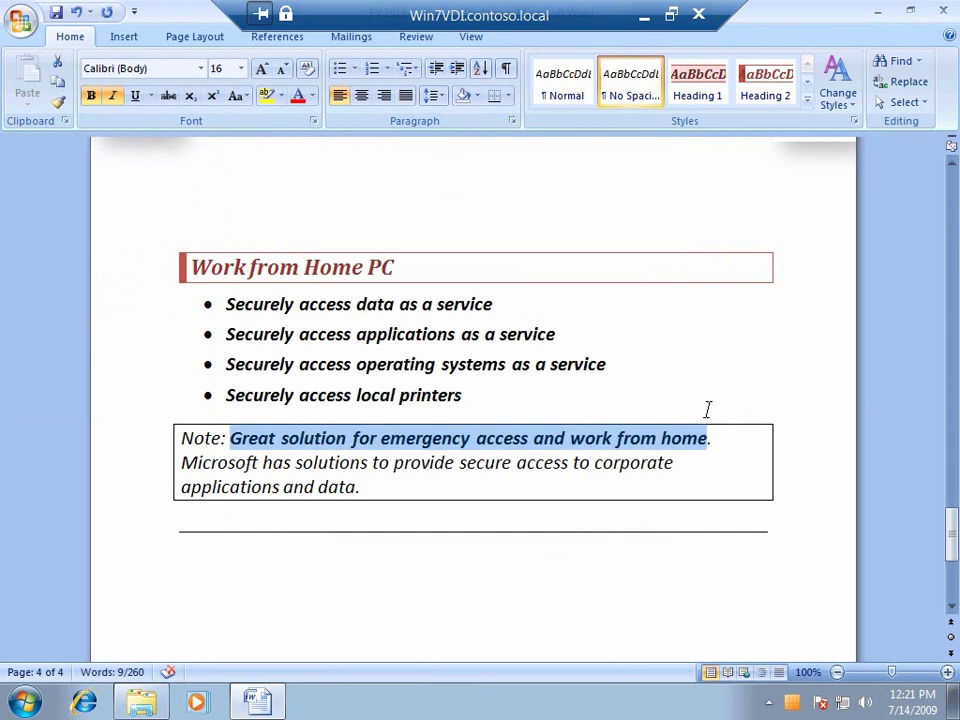
- Close Word saving the document, then disconnect the Win7VDI remote session
{"action": "left_click", "coordinate": [942, 14]}
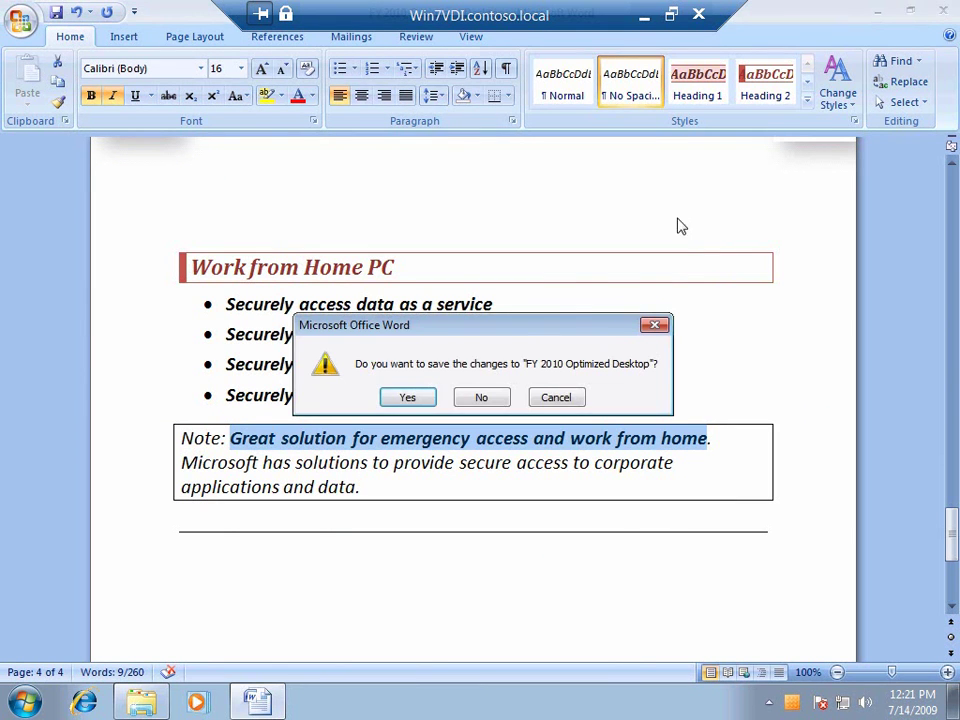
{"action": "left_click", "coordinate": [407, 398]}
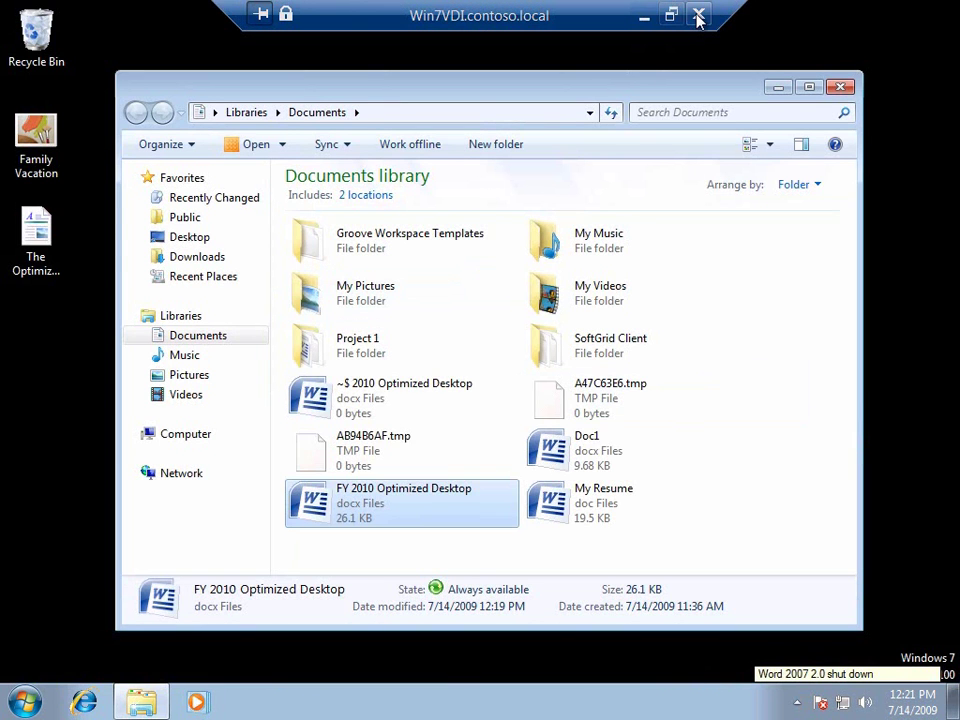
{"action": "left_click", "coordinate": [698, 15]}
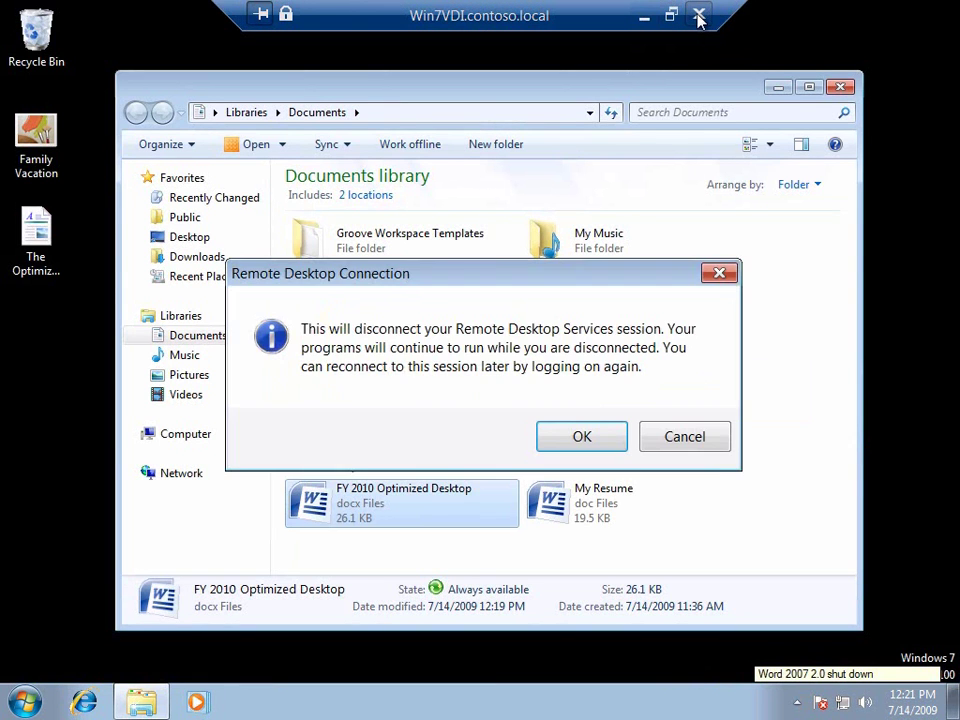
{"action": "left_click", "coordinate": [583, 438]}
- Close Internet Explorer with all its tabs, then bring up the Start menu
{"action": "left_click", "coordinate": [940, 12]}
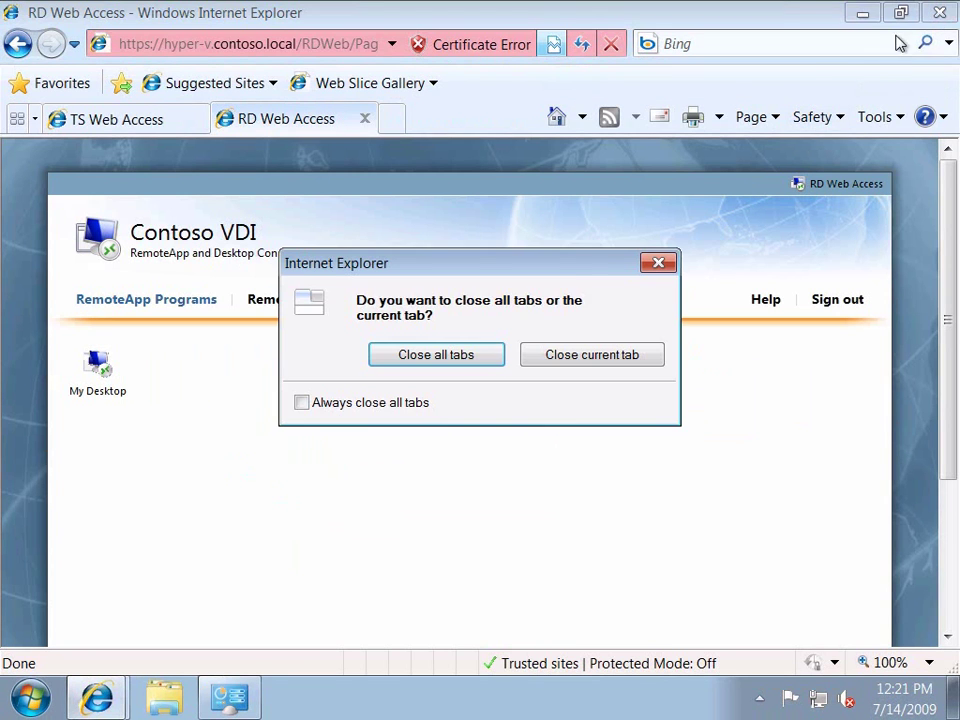
{"action": "left_click", "coordinate": [450, 360]}
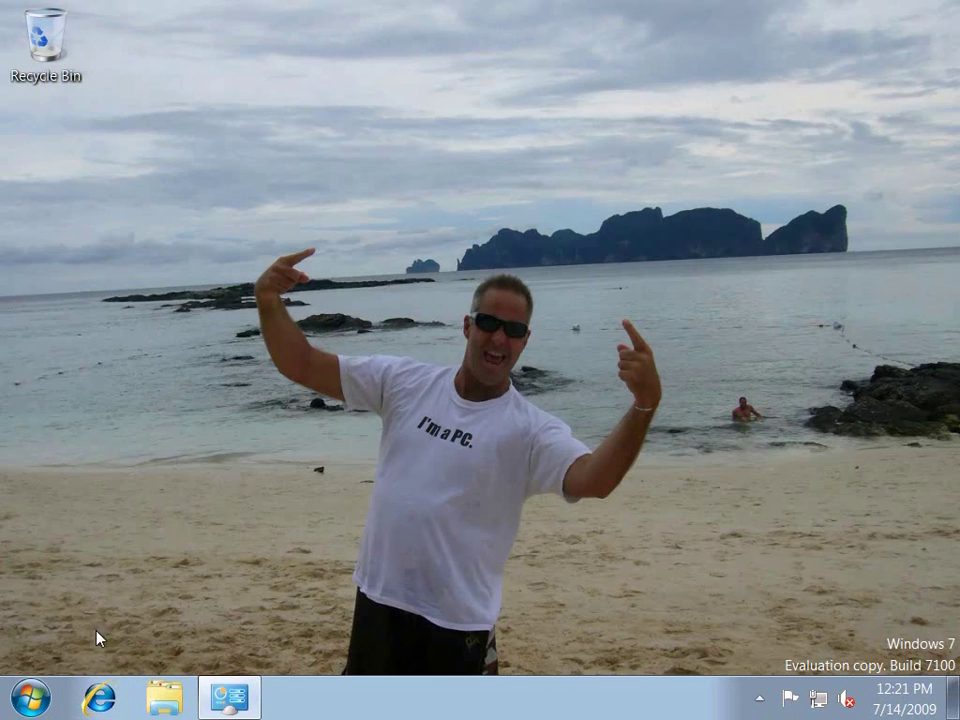
{"action": "left_click", "coordinate": [30, 699]}
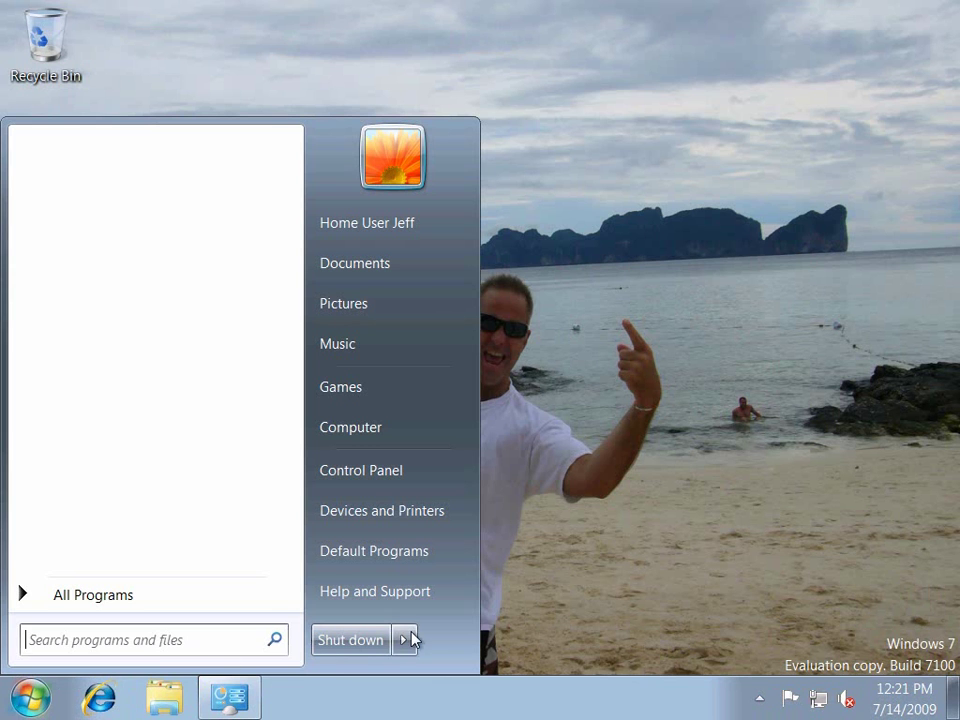